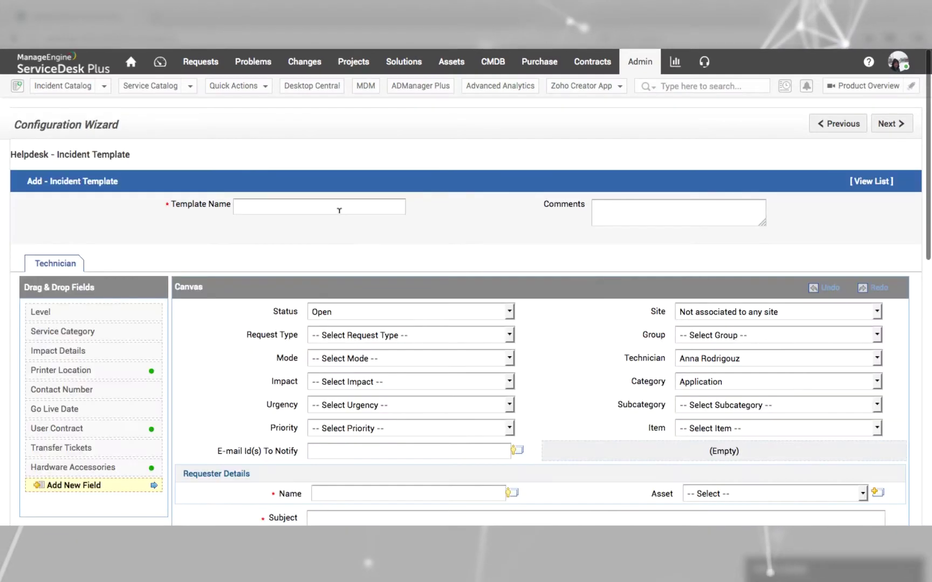
# Name the new incident template Software Request and define a single-line Software name field common to incident and service requests
pyautogui.click(339, 208)
pyautogui.write('Software Request')
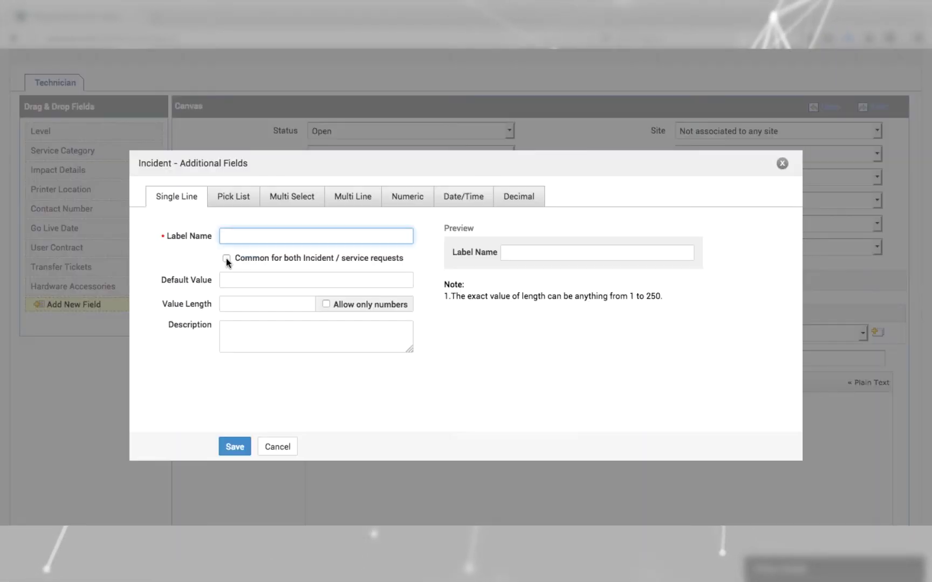
pyautogui.click(226, 258)
pyautogui.hotkey('shift', 'Tab')
pyautogui.write('Software name')
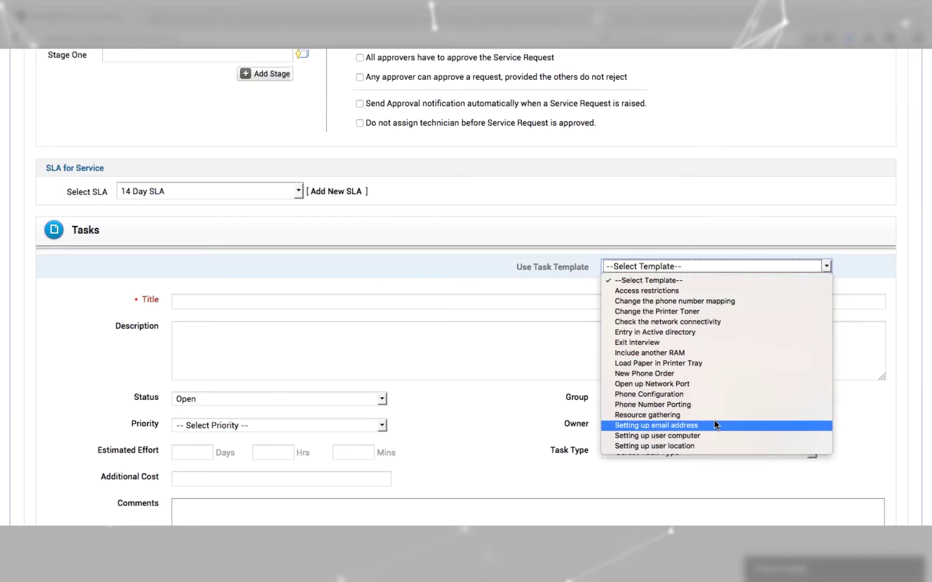
# Fill in the service template's task with the title Install Software and select a technician as its owner
pyautogui.click(714, 420)
pyautogui.click(692, 340)
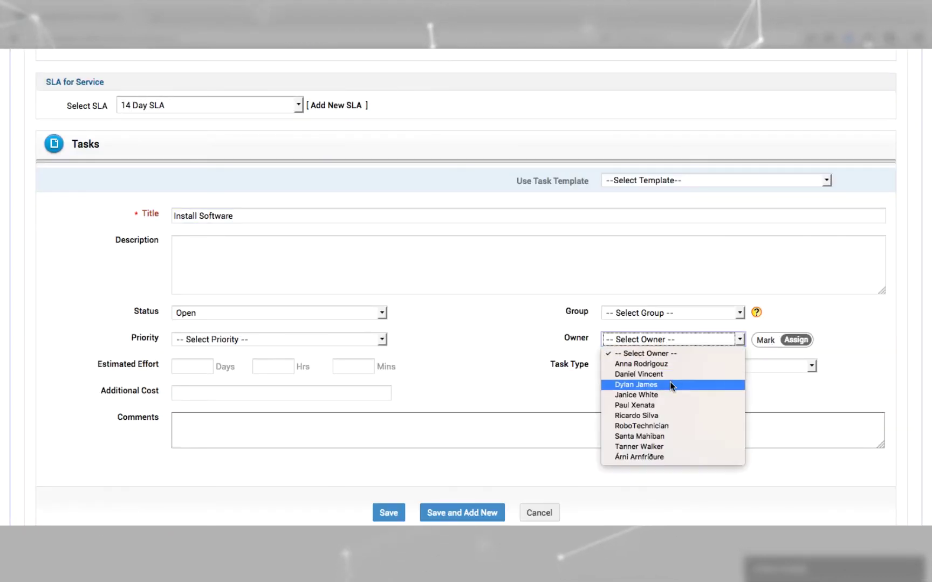
pyautogui.click(670, 382)
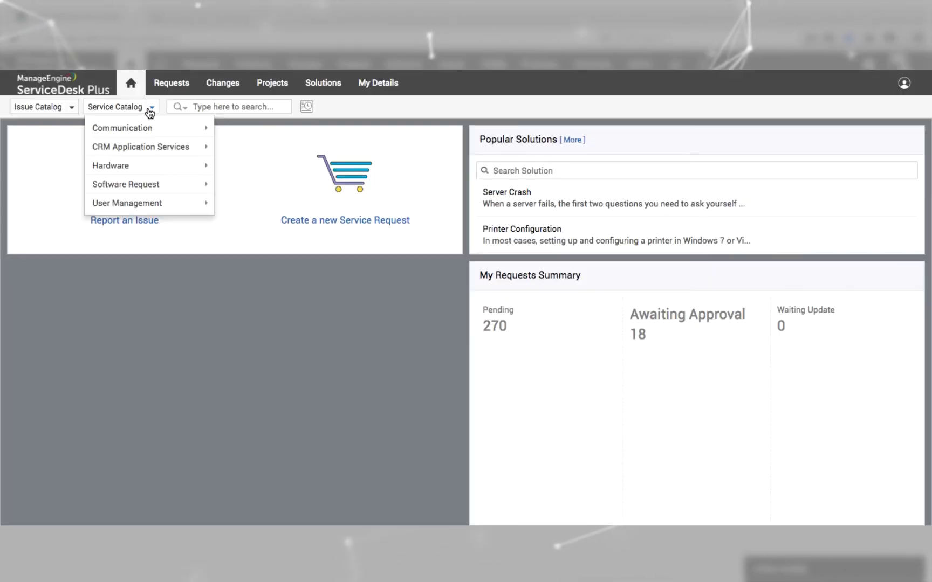
pyautogui.moveTo(152, 139)
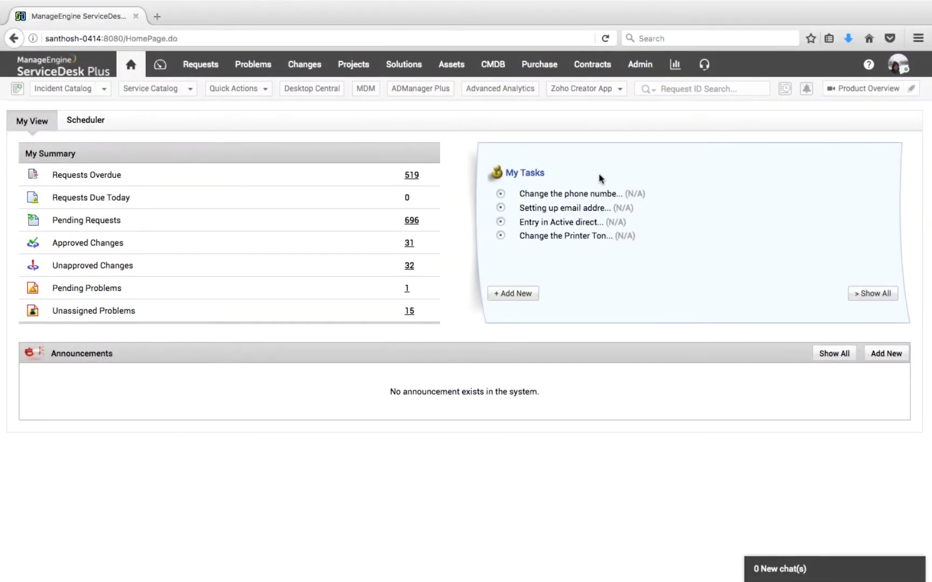
# Start a new incident template from the admin settings and name it Software Issue form
pyautogui.click(640, 66)
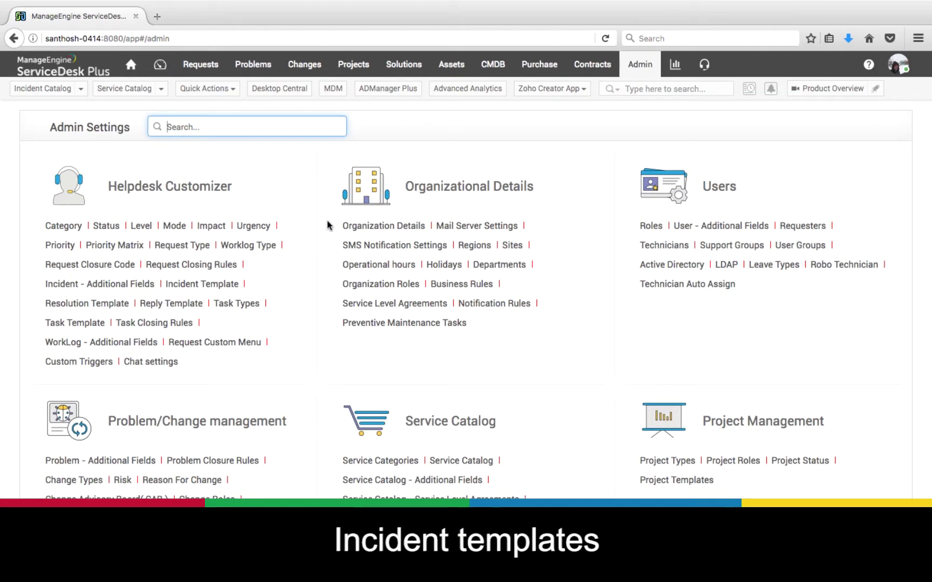
pyautogui.click(204, 285)
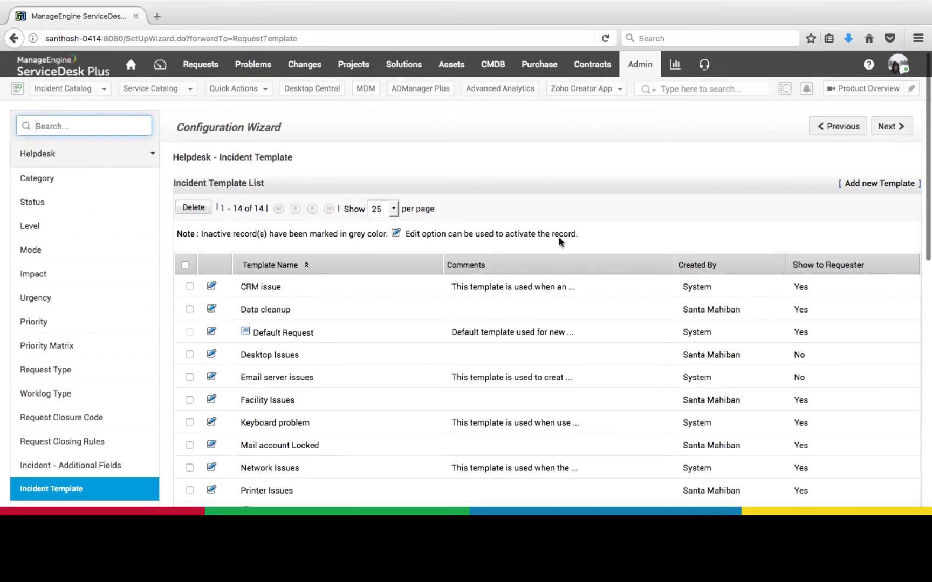
pyautogui.click(884, 183)
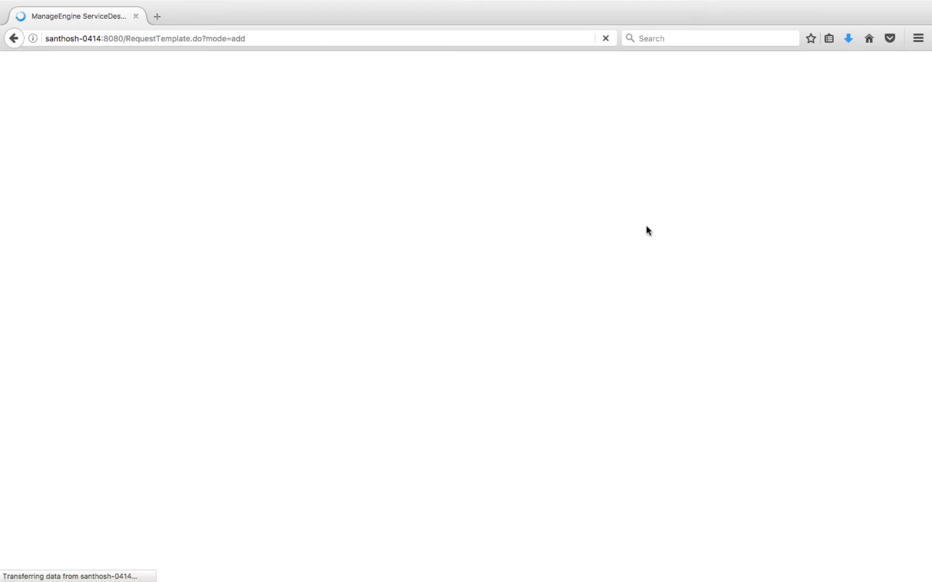
pyautogui.write('S')
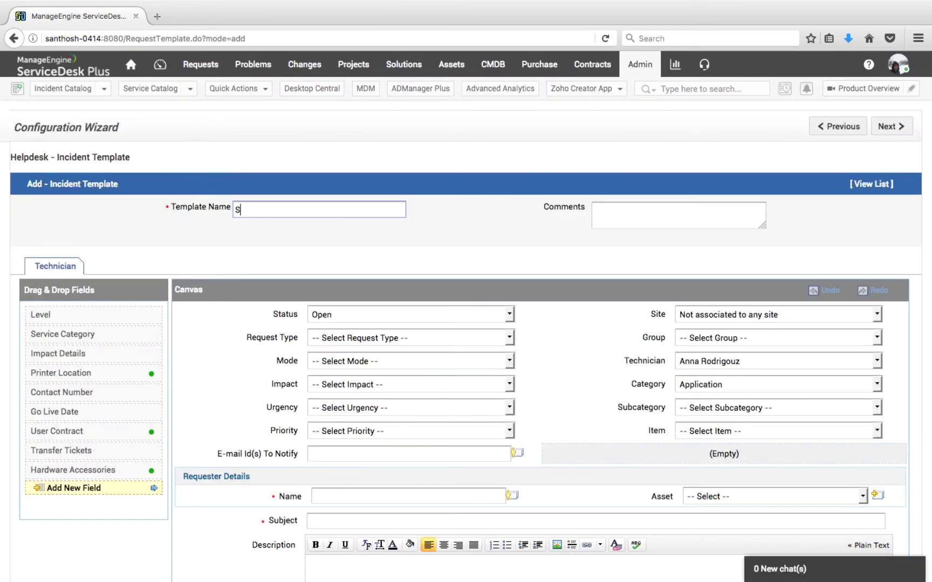
pyautogui.write('oftware Issue form')
# Make the Impact and Urgency fields mandatory in the incident template
pyautogui.scroll(-3, 374, 257)
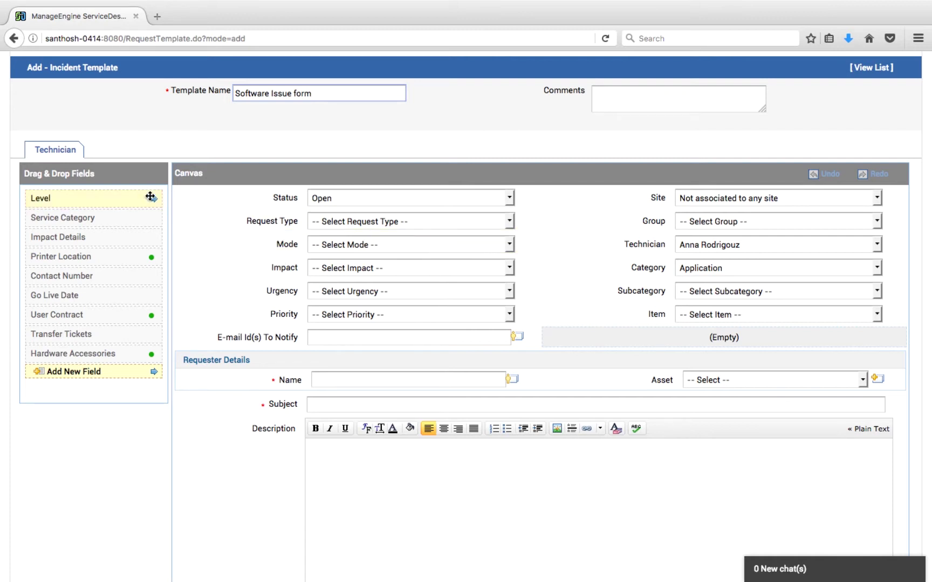
pyautogui.scroll(-2, 251, 242)
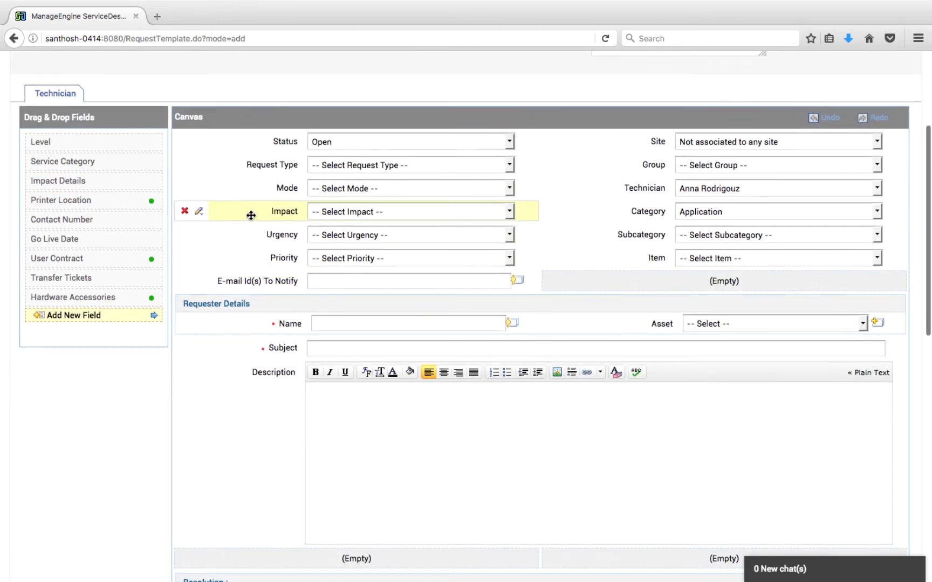
pyautogui.click(200, 211)
pyautogui.click(205, 226)
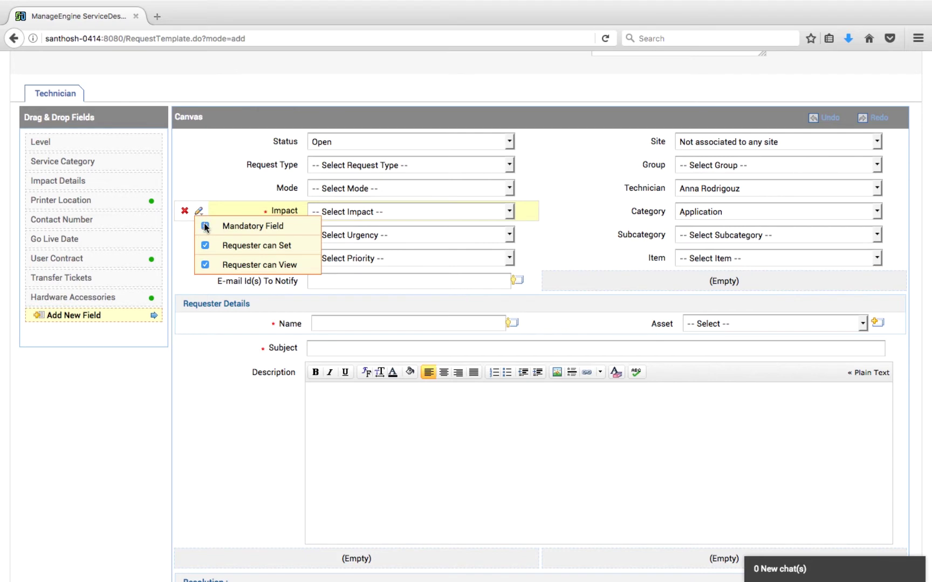
pyautogui.click(199, 236)
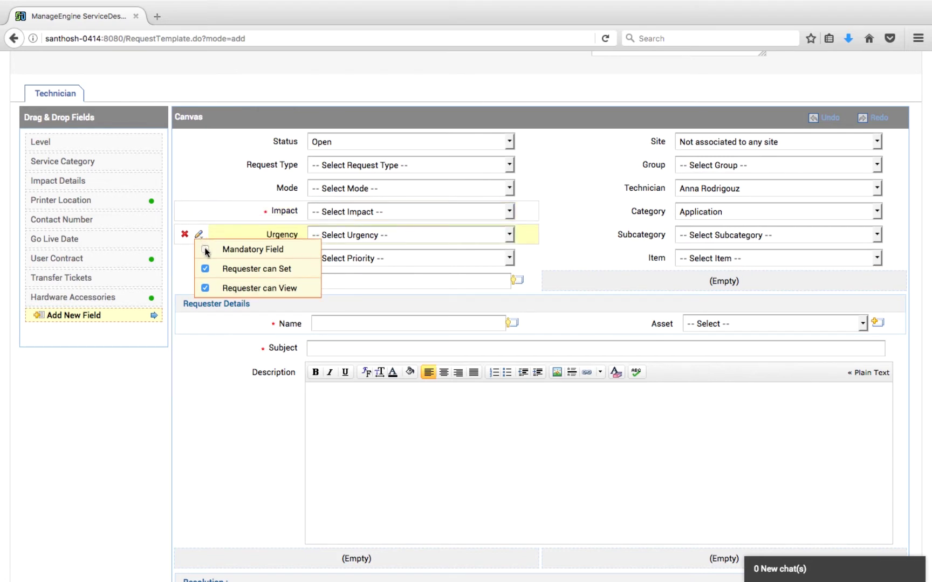
pyautogui.click(205, 249)
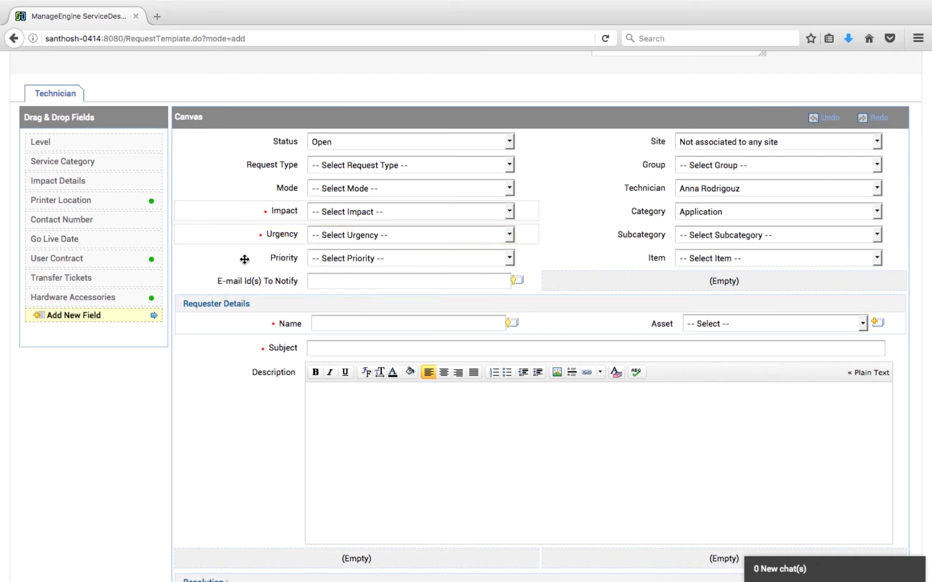
pyautogui.click(199, 258)
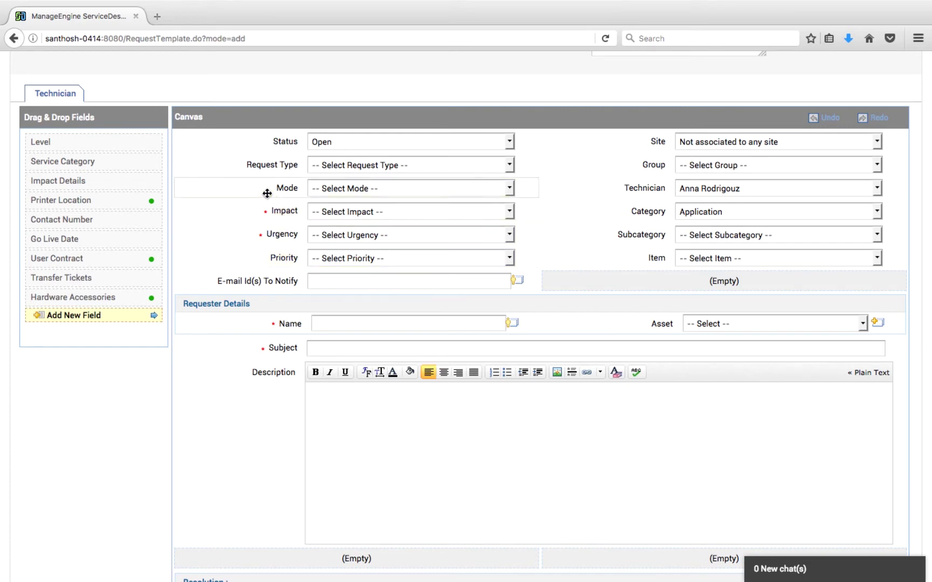
# Clear the Requester can Set and Requester can View permissions on the template's Mode field
pyautogui.click(199, 190)
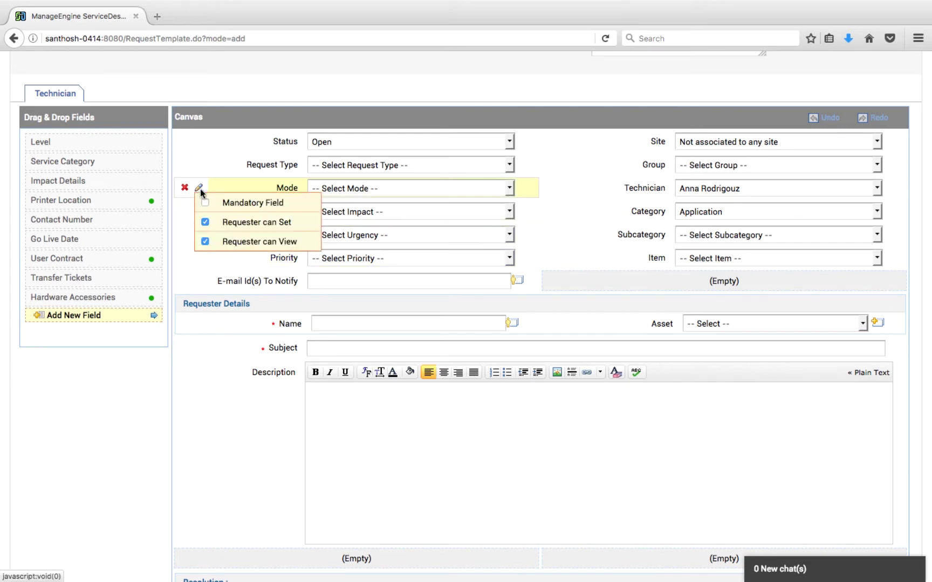
pyautogui.click(205, 242)
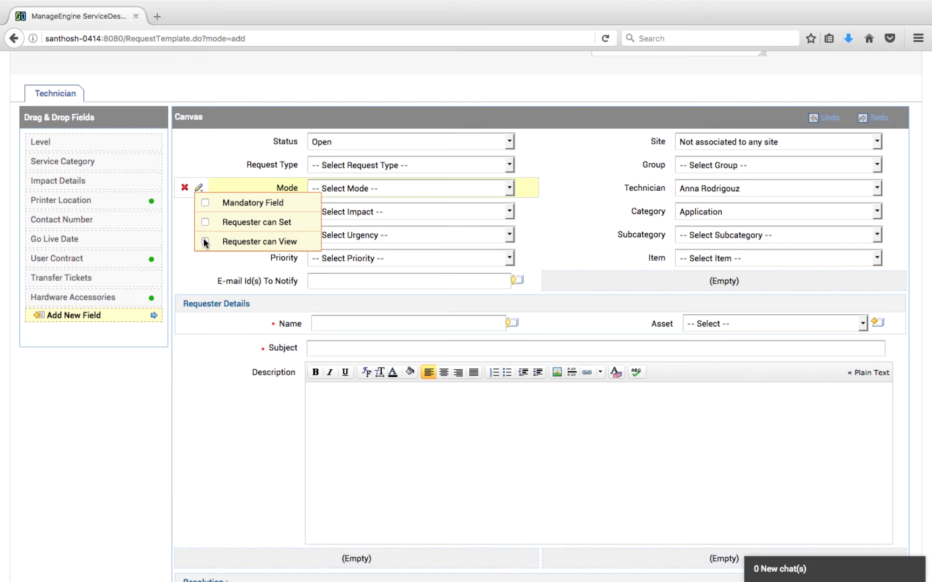
pyautogui.click(205, 241)
pyautogui.click(185, 347)
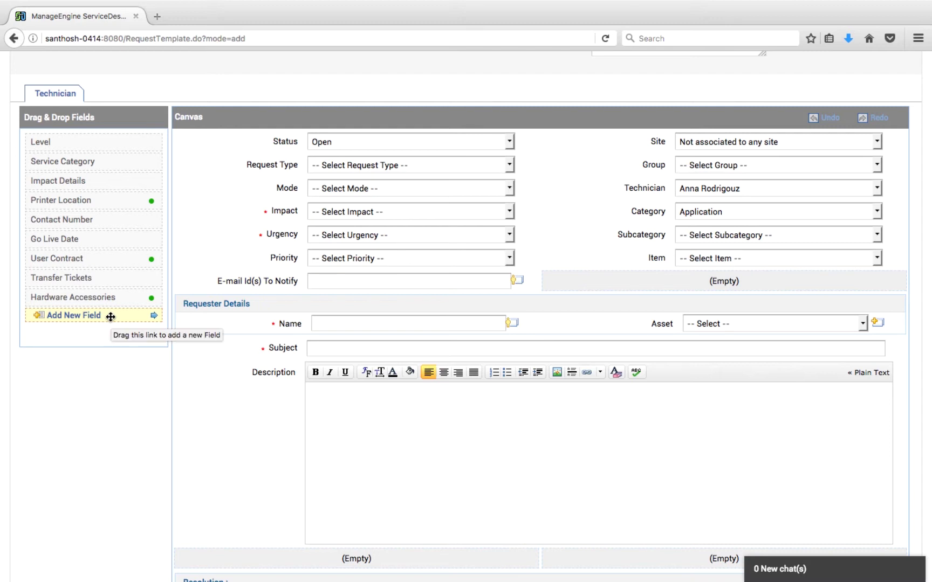
# Add a new field below Priority on the canvas and look through the available field types, from Pick List to Decimal
pyautogui.moveTo(110, 316); pyautogui.dragTo(310, 282)
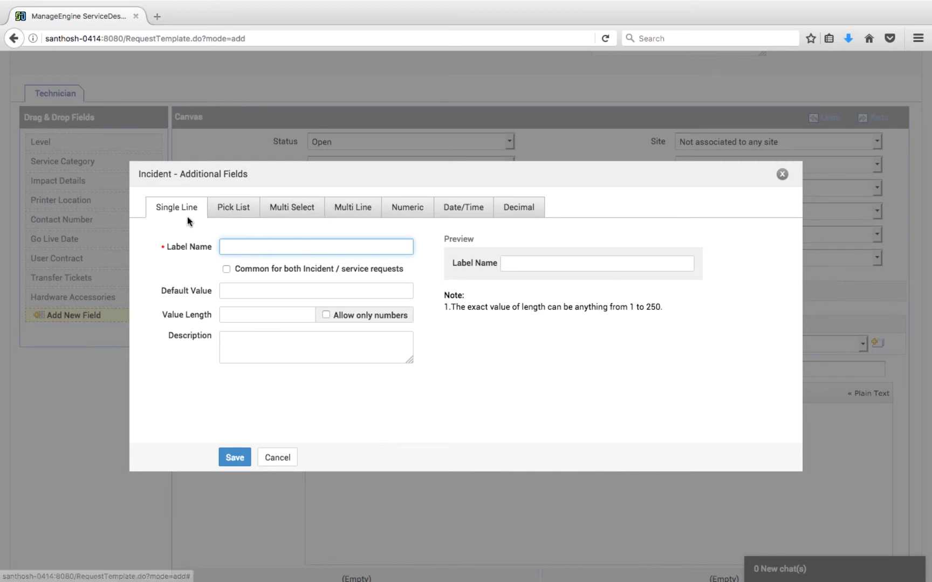
pyautogui.click(232, 214)
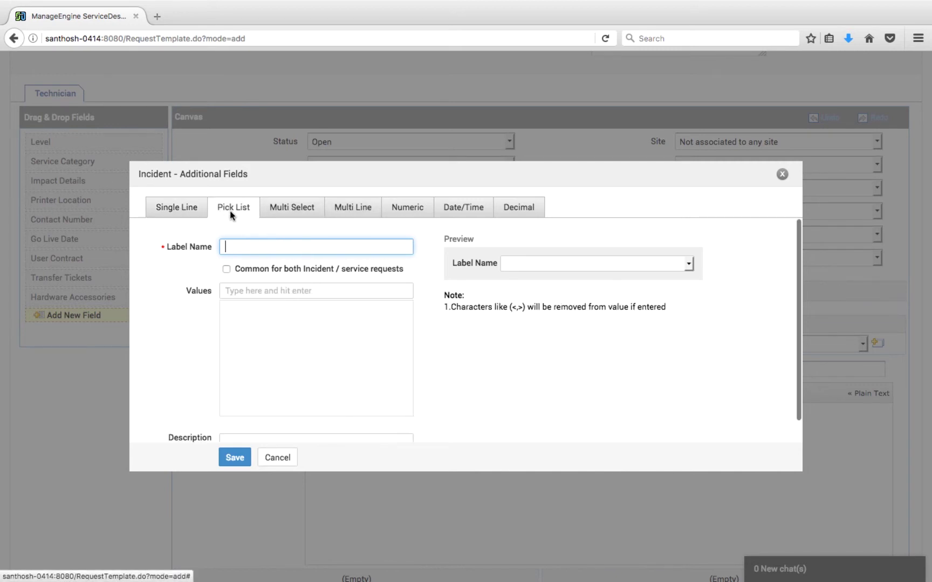
pyautogui.click(284, 210)
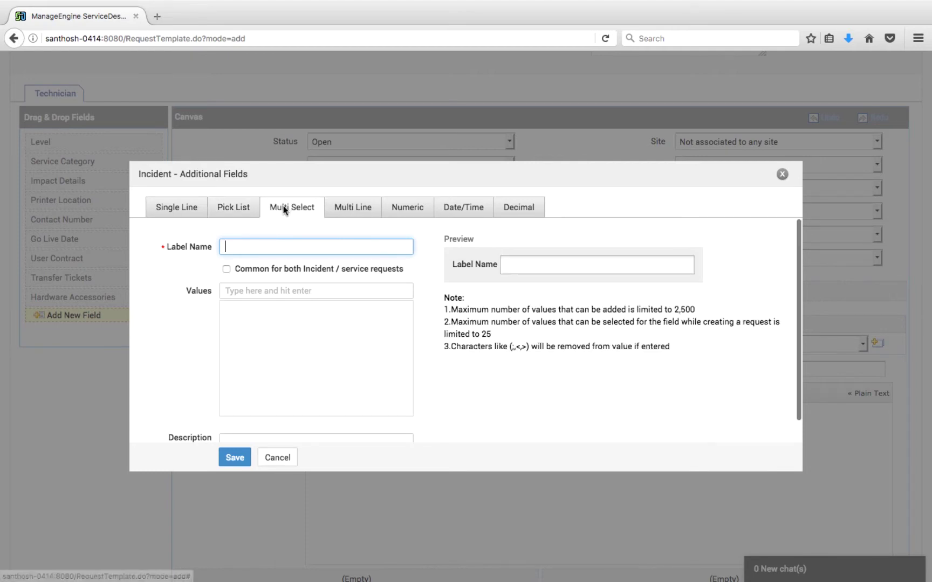
pyautogui.click(354, 210)
pyautogui.click(412, 208)
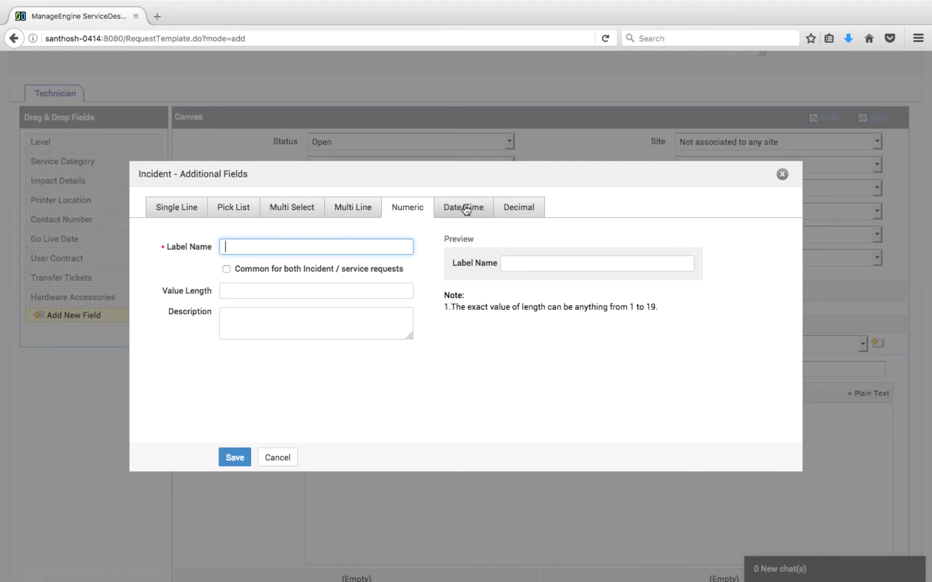
pyautogui.click(466, 208)
pyautogui.click(518, 208)
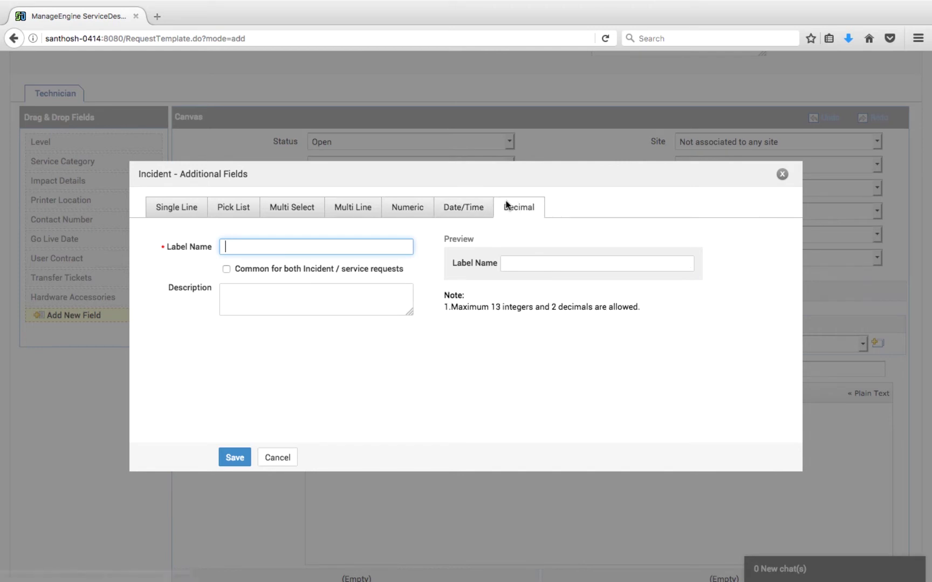
# Define the new field as single line, common to incident and service requests, label it Software name, and save it
pyautogui.click(181, 207)
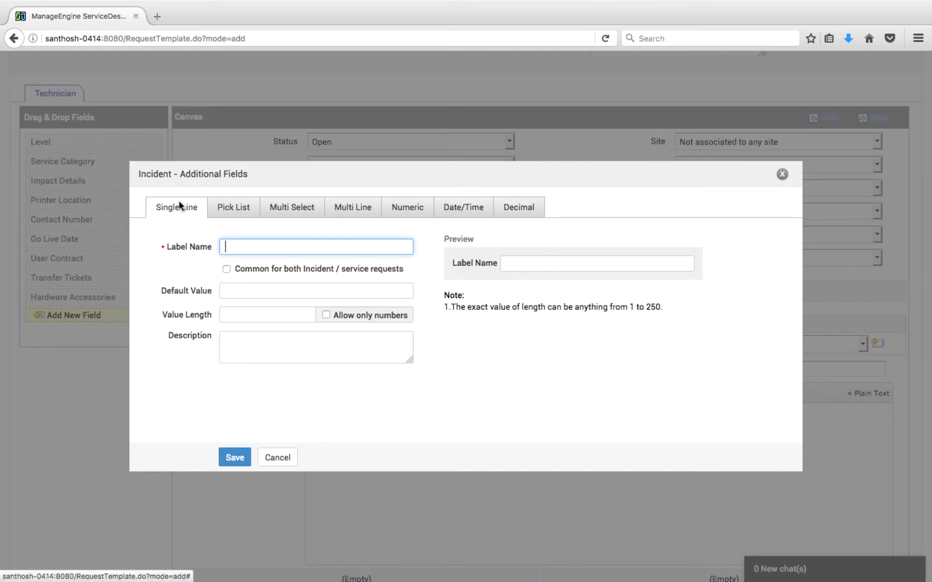
pyautogui.click(226, 269)
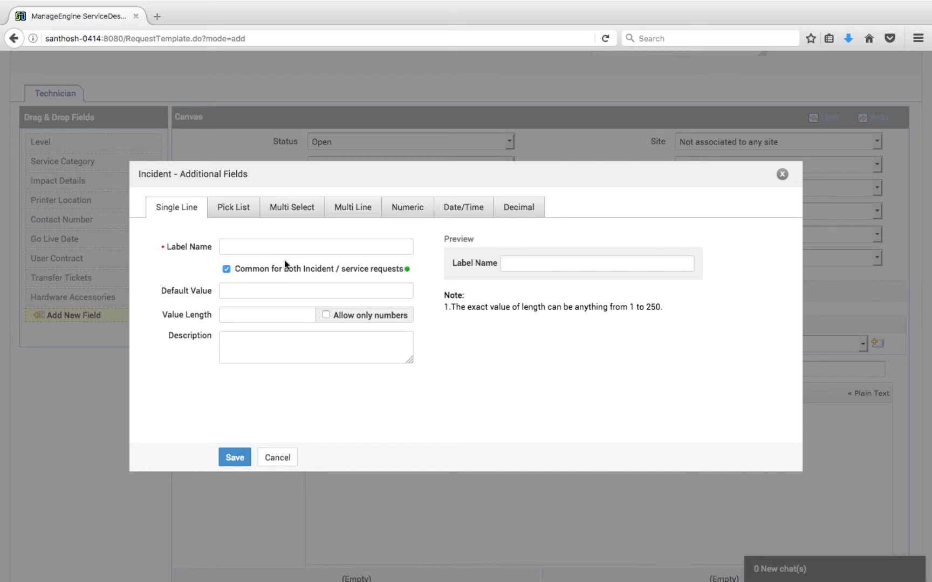
pyautogui.click(312, 243)
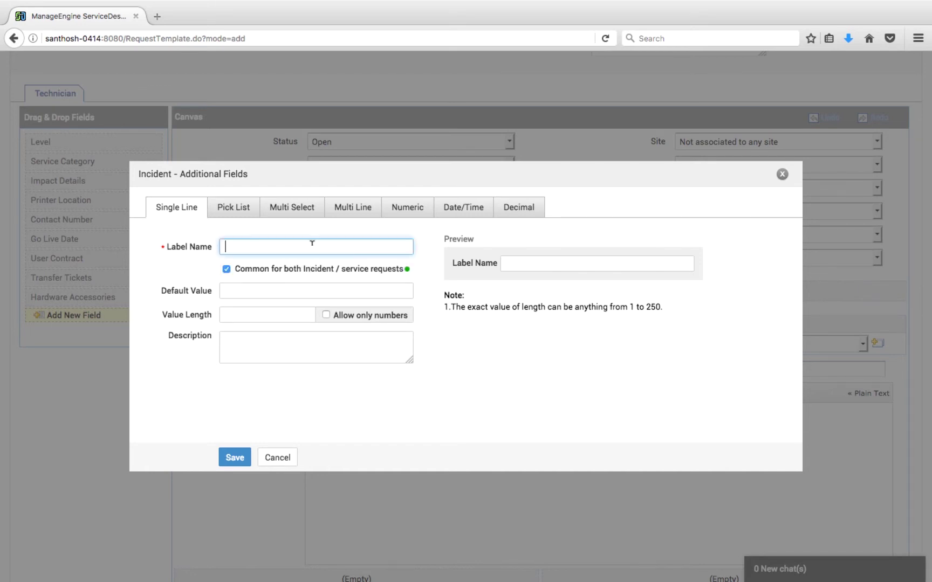
pyautogui.write('Software name')
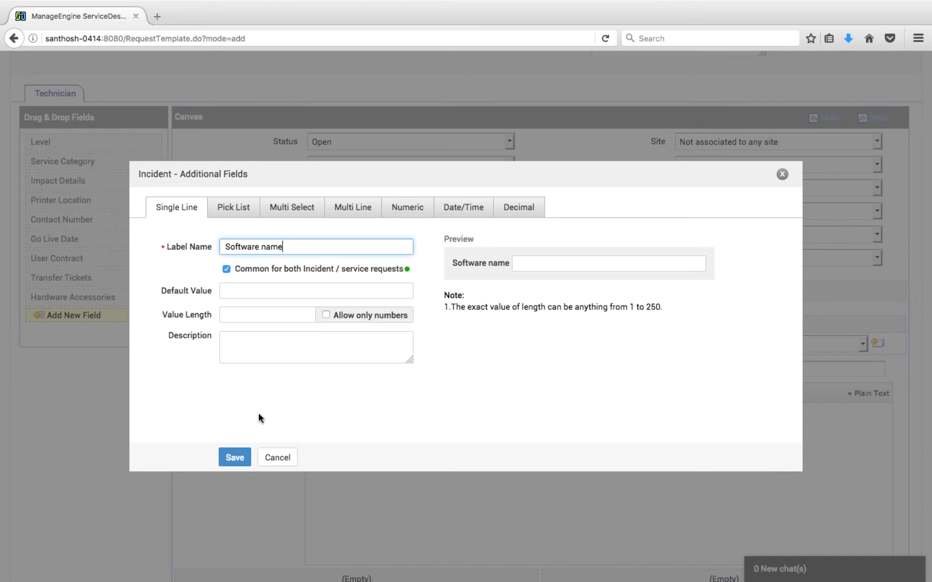
pyautogui.click(236, 458)
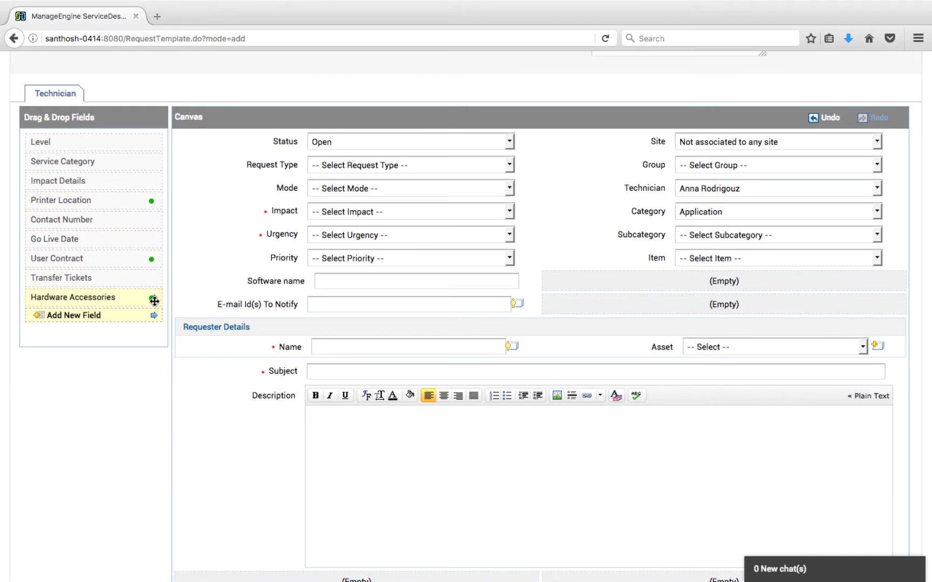
# Enable Show to Requester for the incident template
pyautogui.scroll(-10, 235, 325)
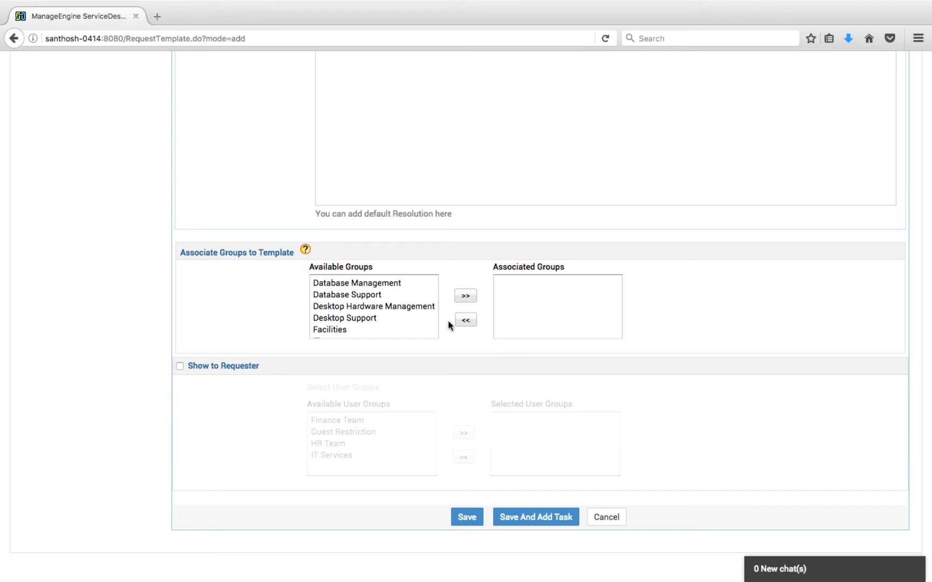
pyautogui.click(180, 366)
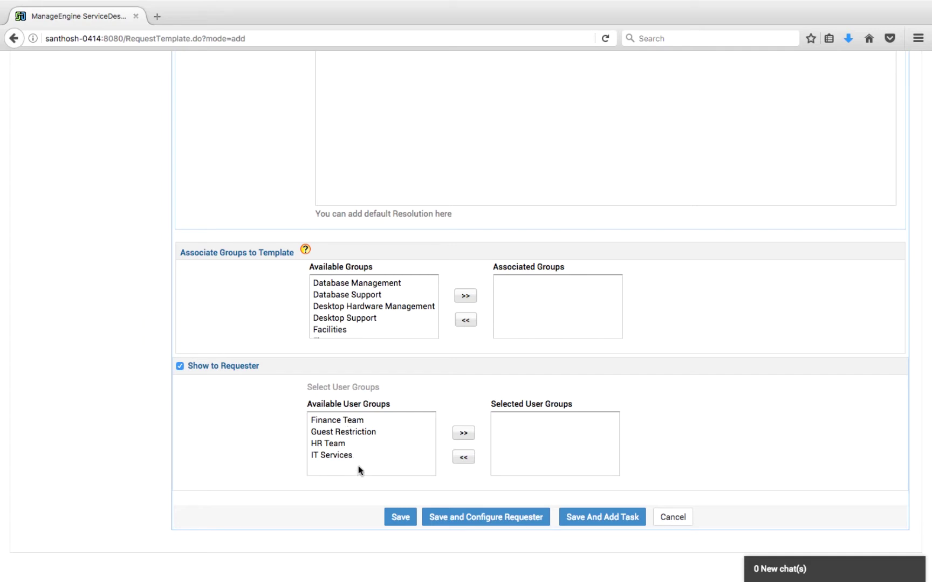
# Open the User Groups configuration in a separate browser tab and start adding a user group
pyautogui.scroll(15, 358, 466)
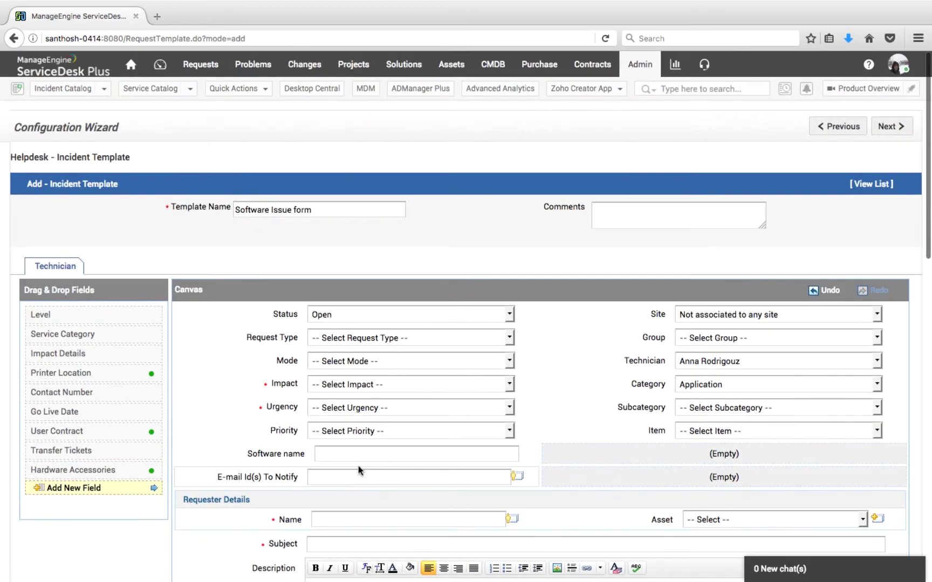
pyautogui.rightClick(634, 65)
pyautogui.click(695, 67)
pyautogui.click(235, 17)
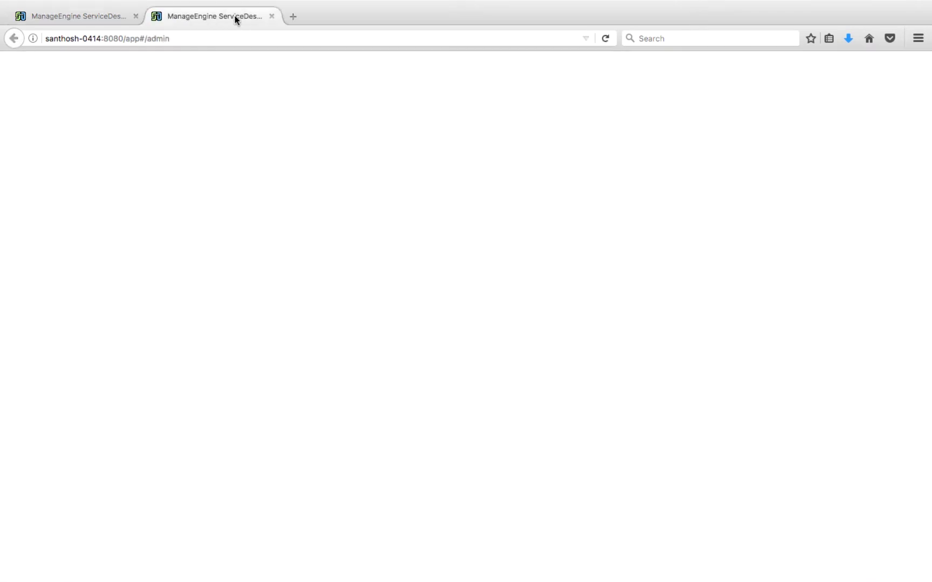
pyautogui.click(819, 252)
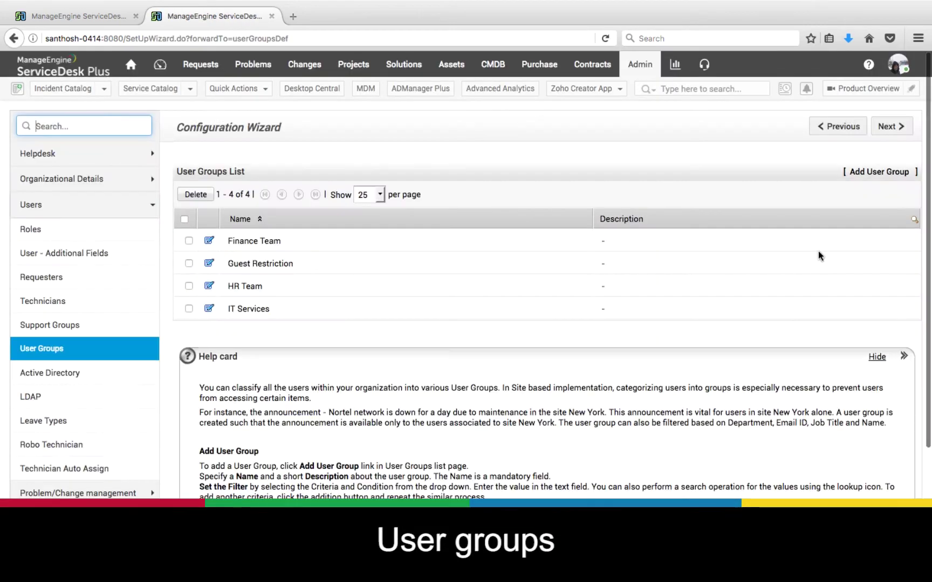
pyautogui.click(883, 173)
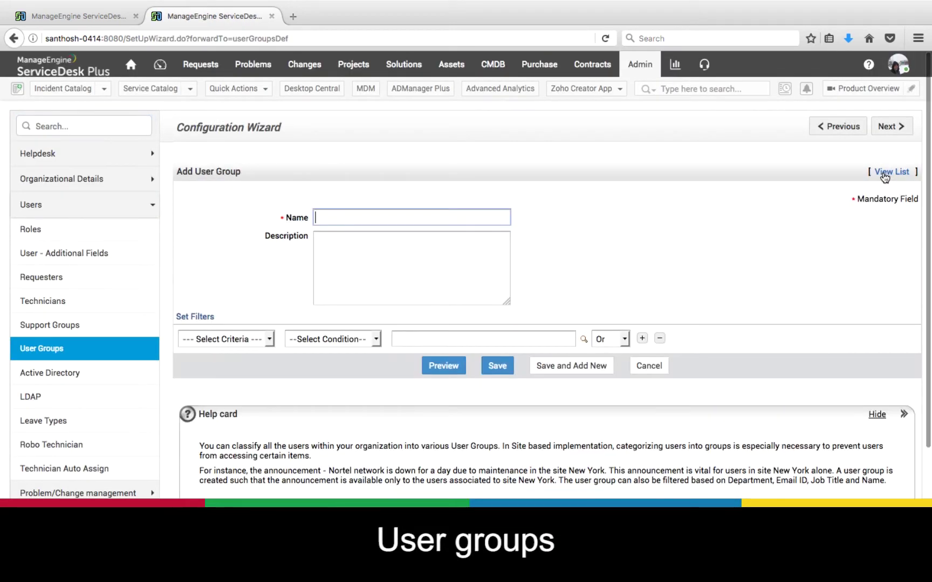
# Explore the user group's filter criteria and conditions, trying Department and Site as criteria, and close the browser tab without saving
pyautogui.click(231, 339)
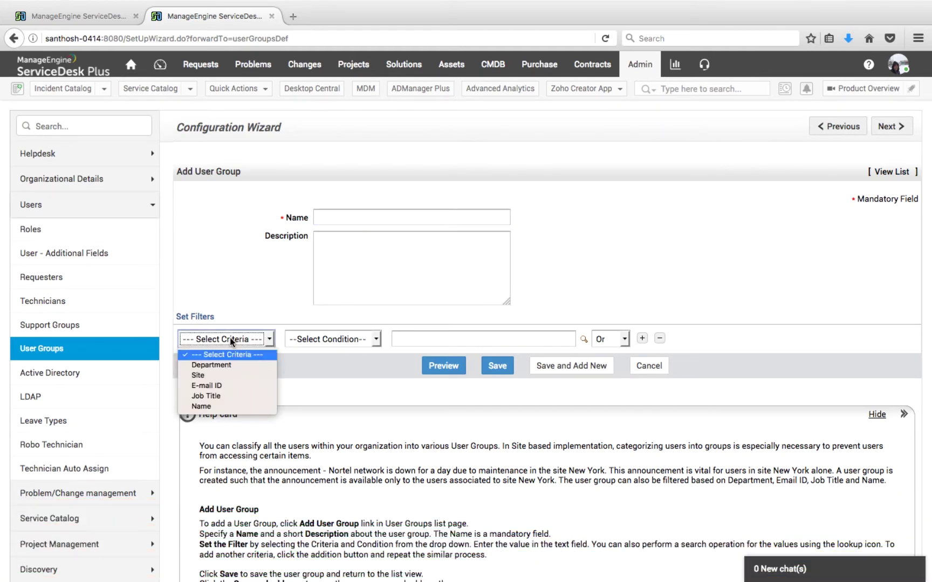
pyautogui.click(217, 365)
pyautogui.click(326, 338)
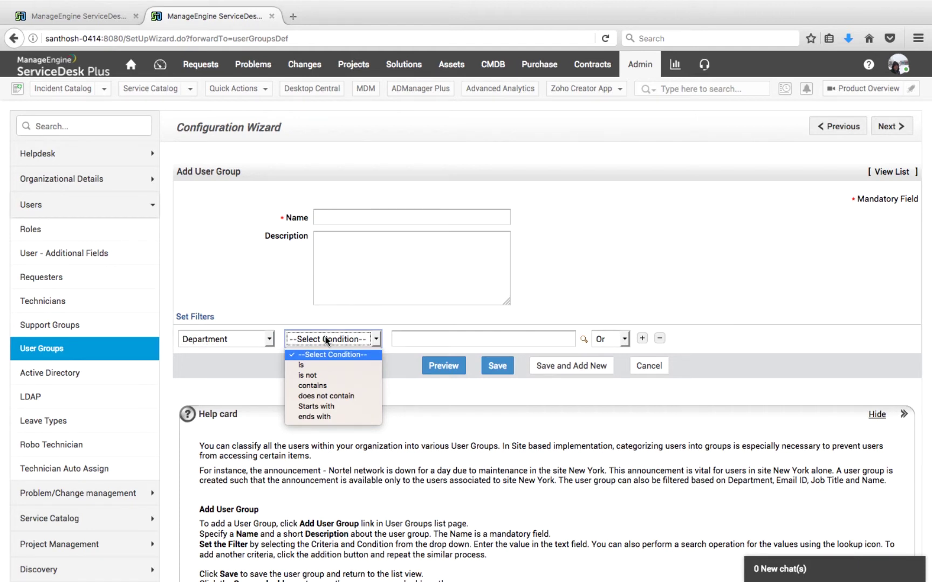
pyautogui.click(411, 399)
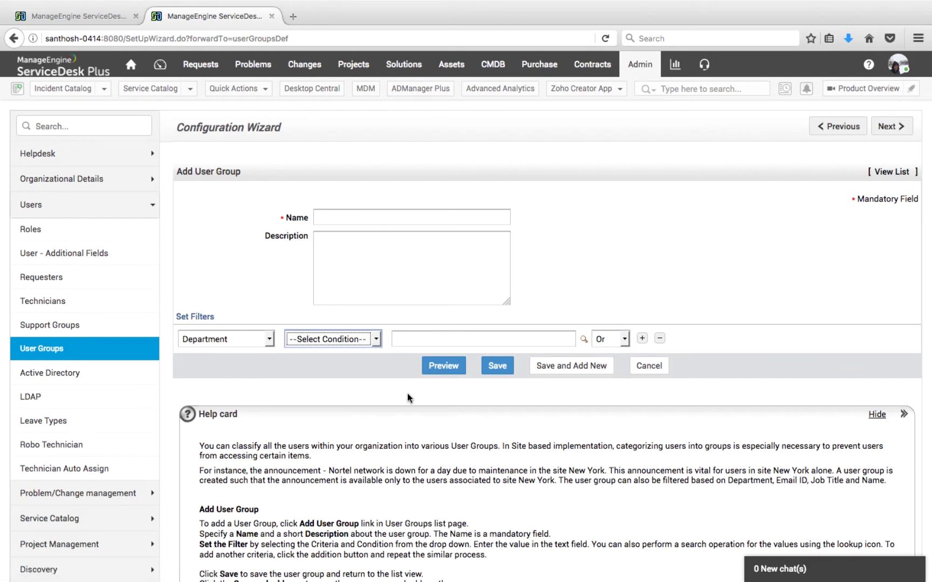
pyautogui.click(217, 346)
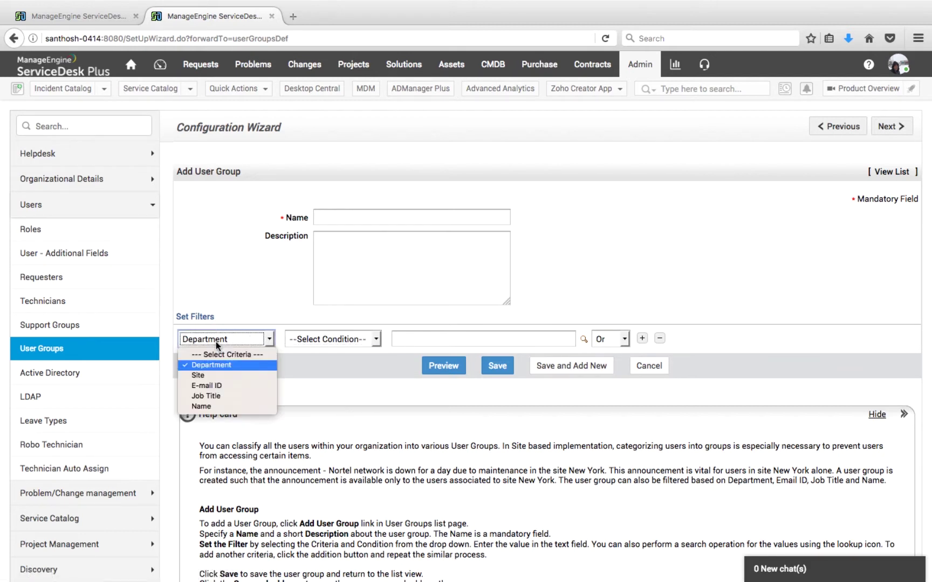
pyautogui.click(210, 373)
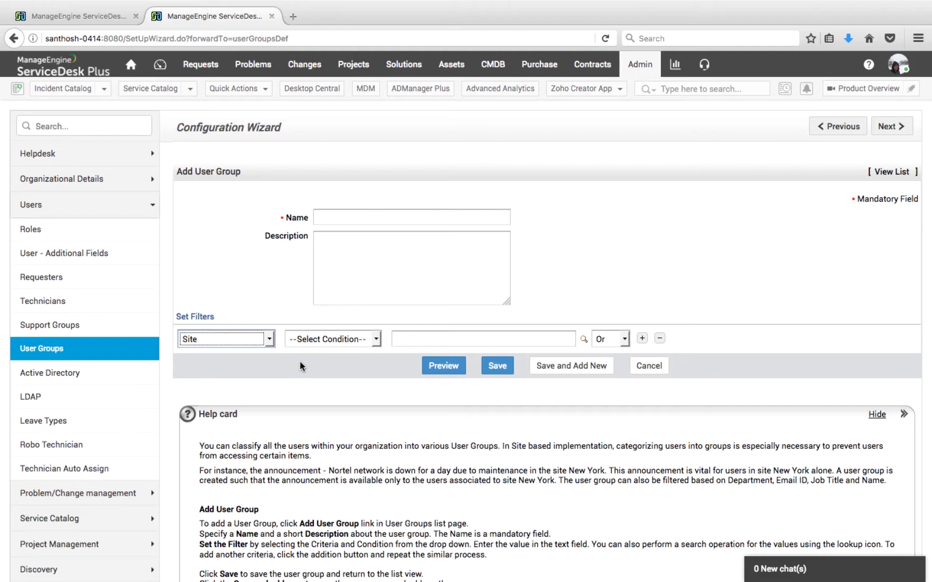
pyautogui.click(272, 16)
# Save the Software Issue form template and continue to configuring its requester layout
pyautogui.scroll(-10, 310, 459)
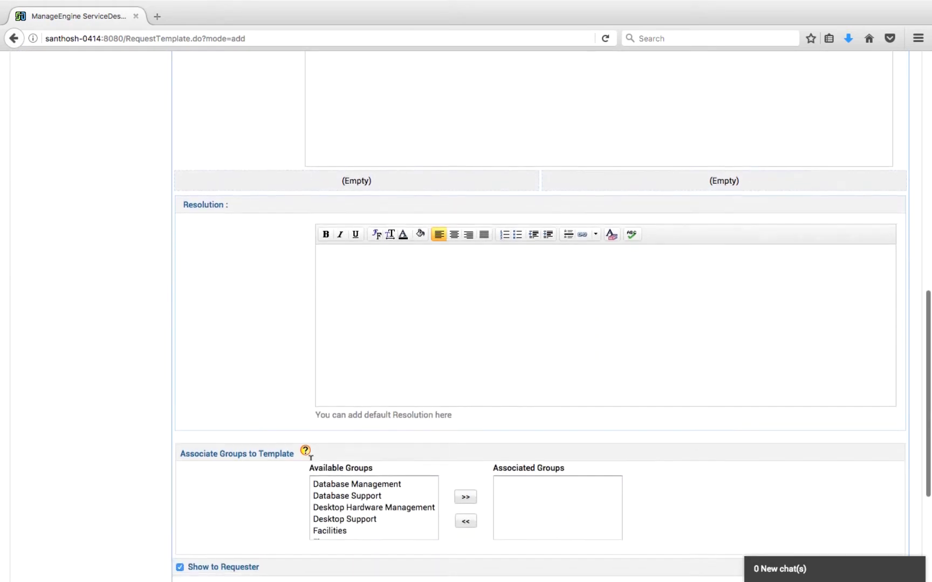
pyautogui.scroll(-5, 310, 458)
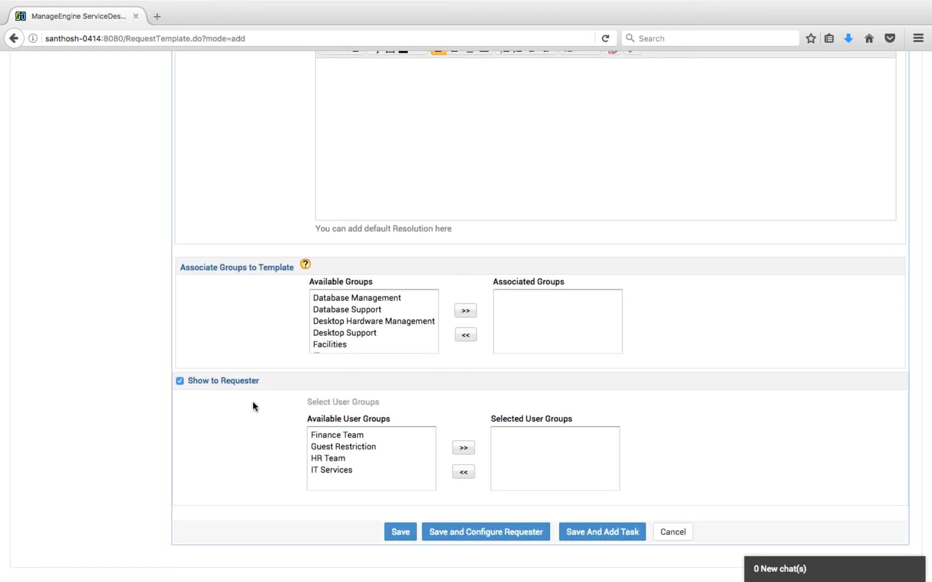
pyautogui.scroll(10, 302, 434)
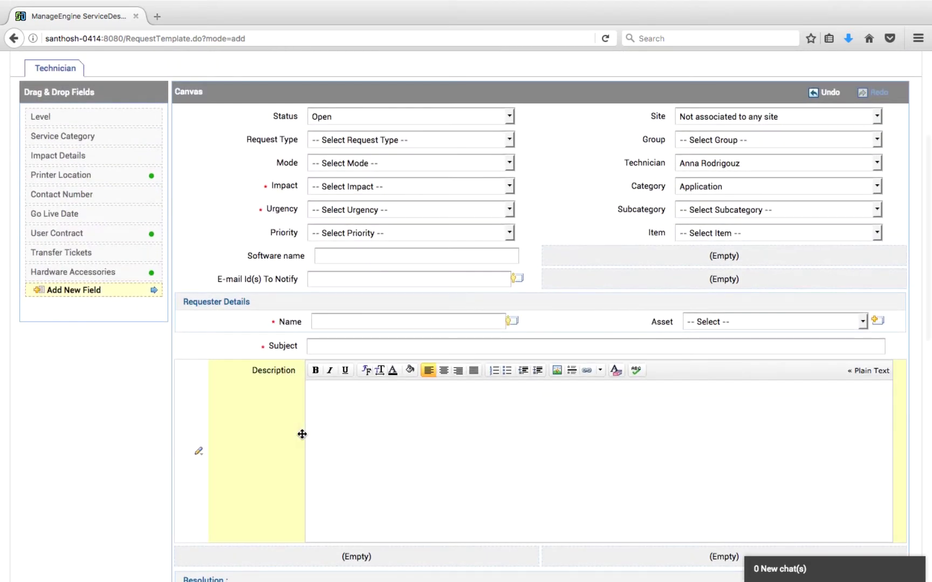
pyautogui.scroll(-10, 302, 435)
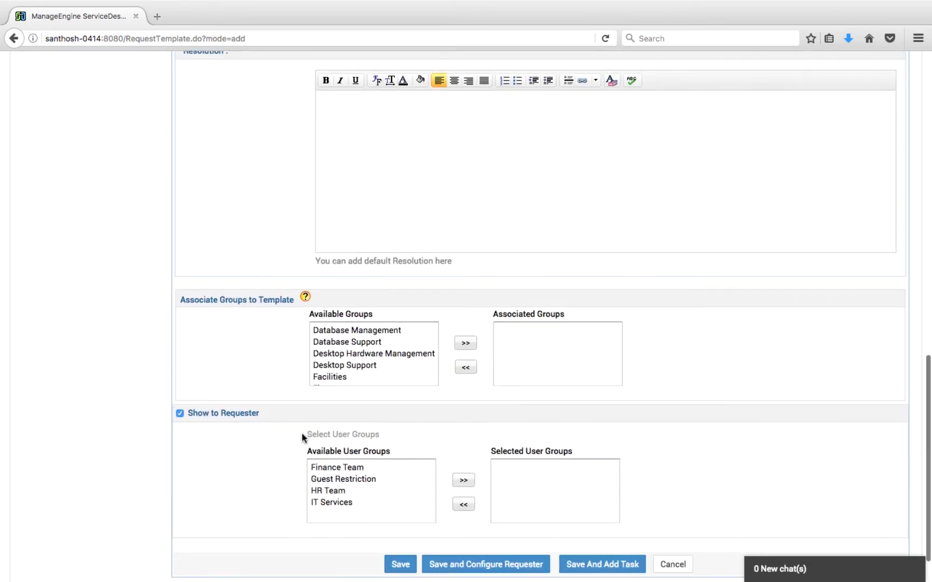
pyautogui.scroll(-2, 301, 436)
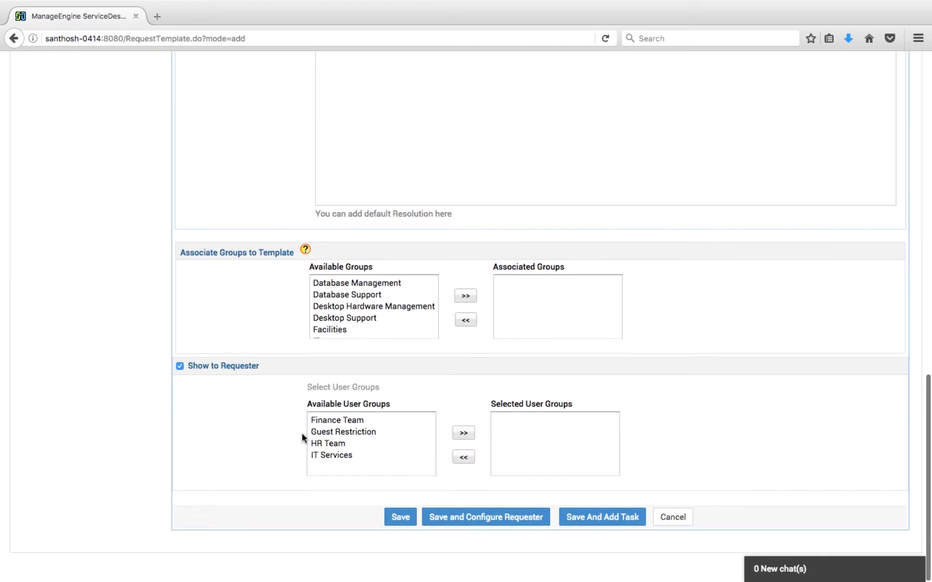
pyautogui.click(467, 517)
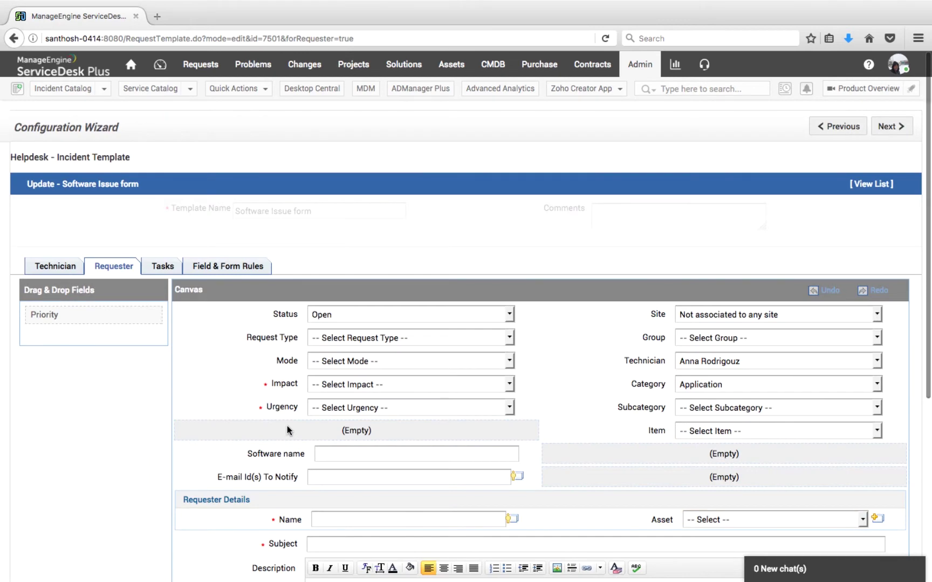
# Move the Software name field into the empty slot below Urgency on the requester canvas, then save and start adding a task
pyautogui.scroll(-3, 261, 437)
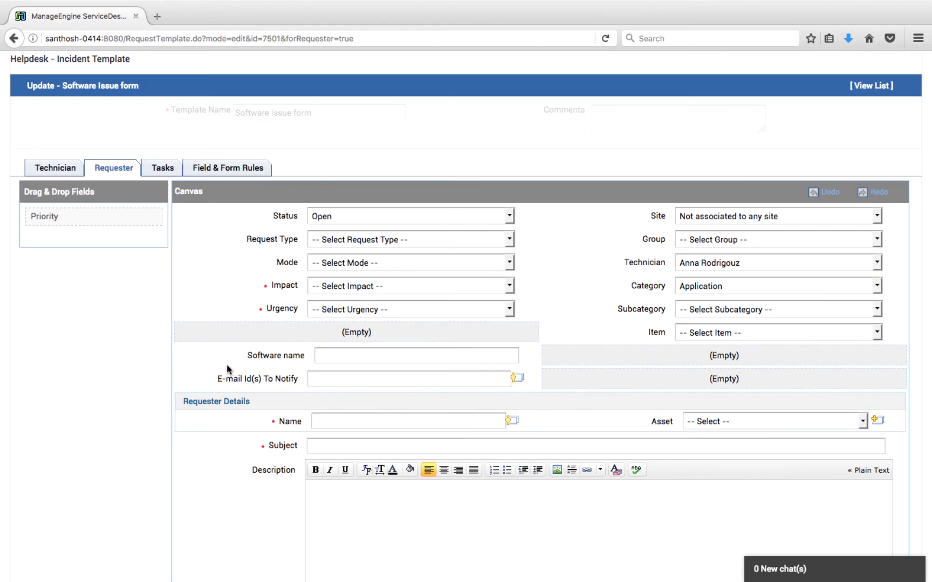
pyautogui.moveTo(224, 355); pyautogui.dragTo(225, 335)
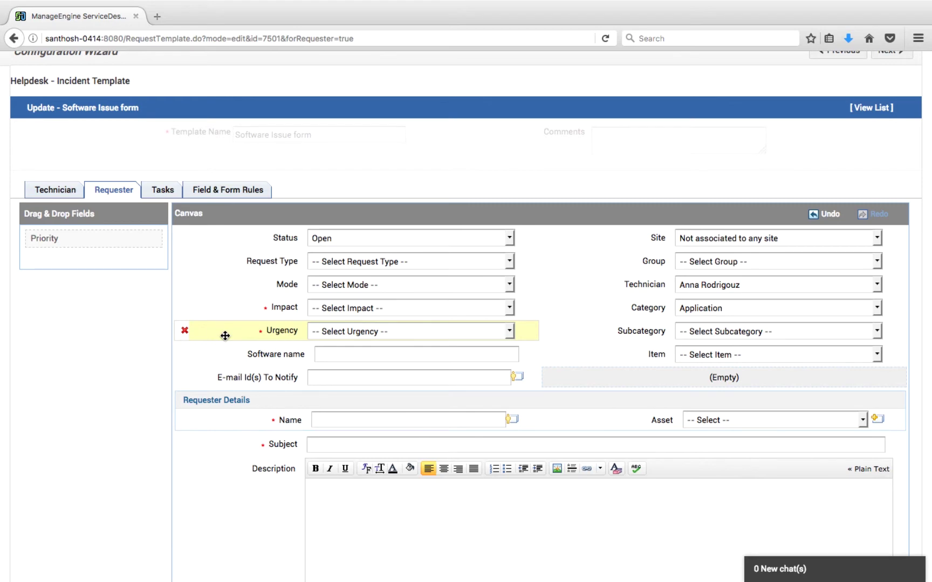
pyautogui.scroll(-3, 298, 447)
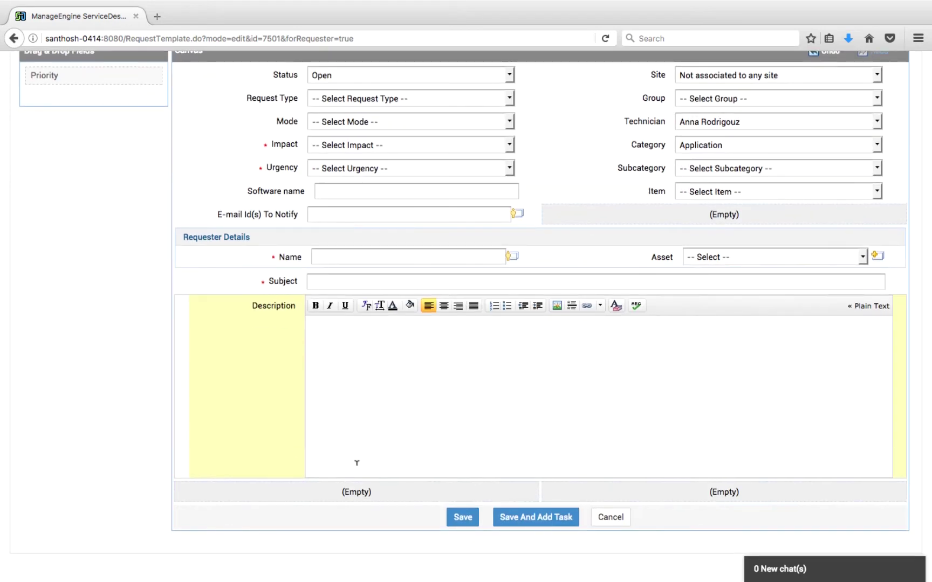
pyautogui.click(503, 525)
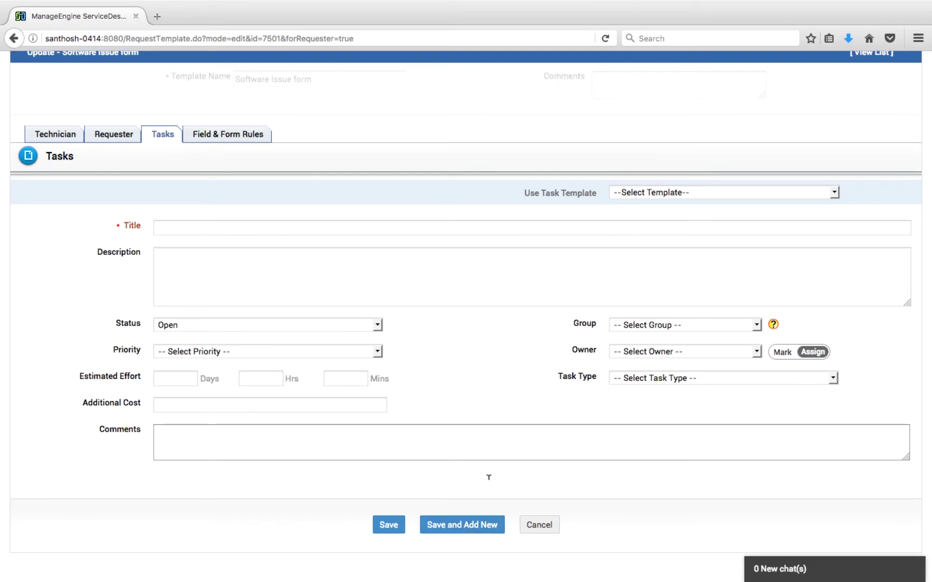
# Look through the available task templates for the new task and cancel without adding one
pyautogui.click(273, 229)
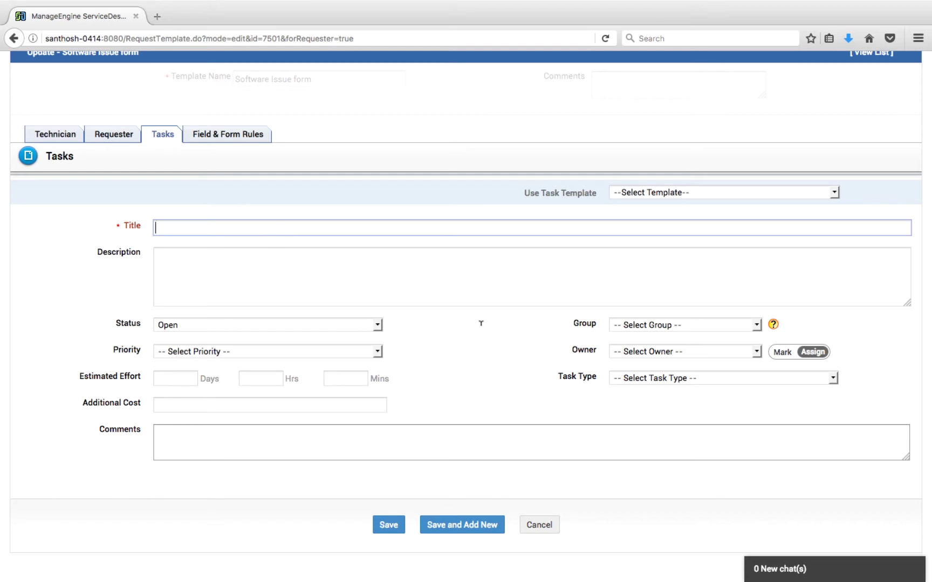
pyautogui.click(770, 194)
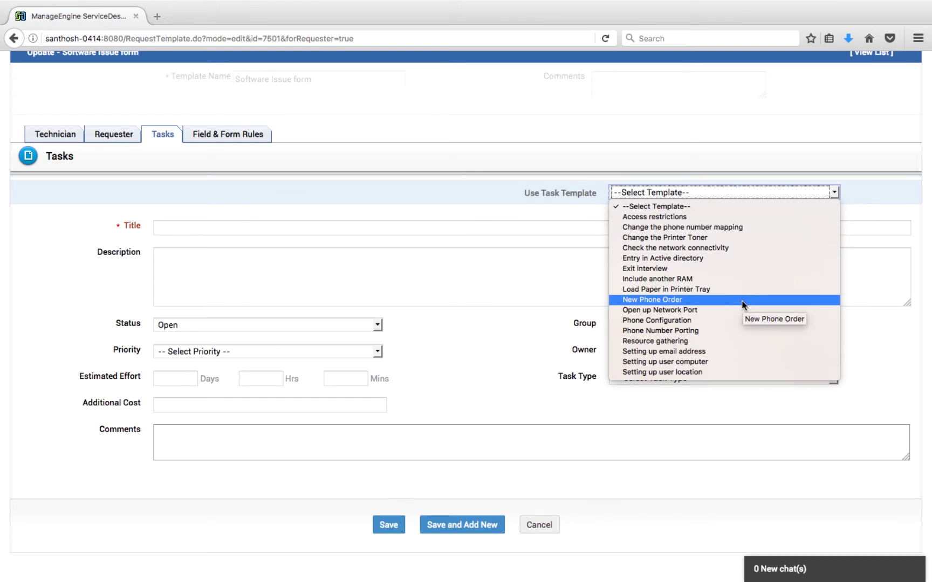
pyautogui.scroll(1, 657, 316)
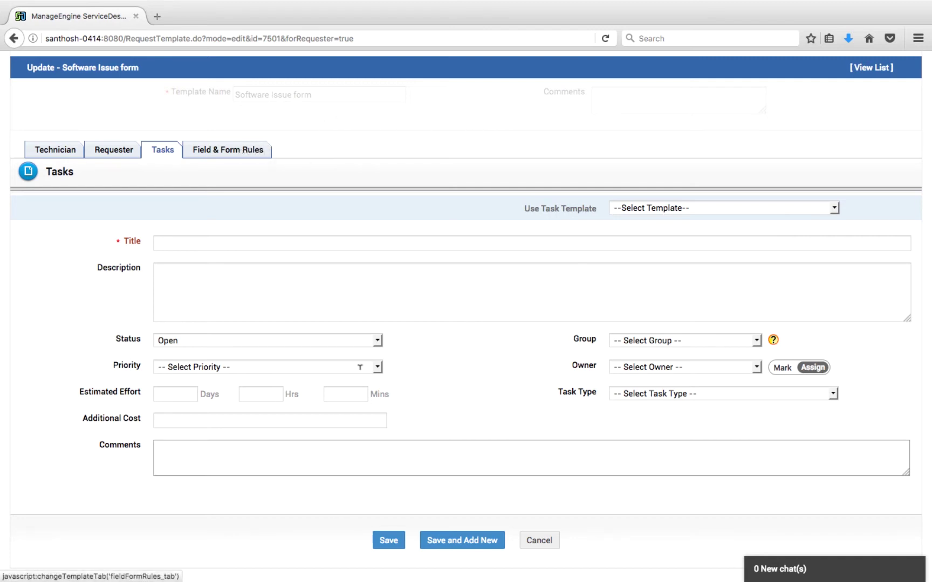
pyautogui.click(553, 541)
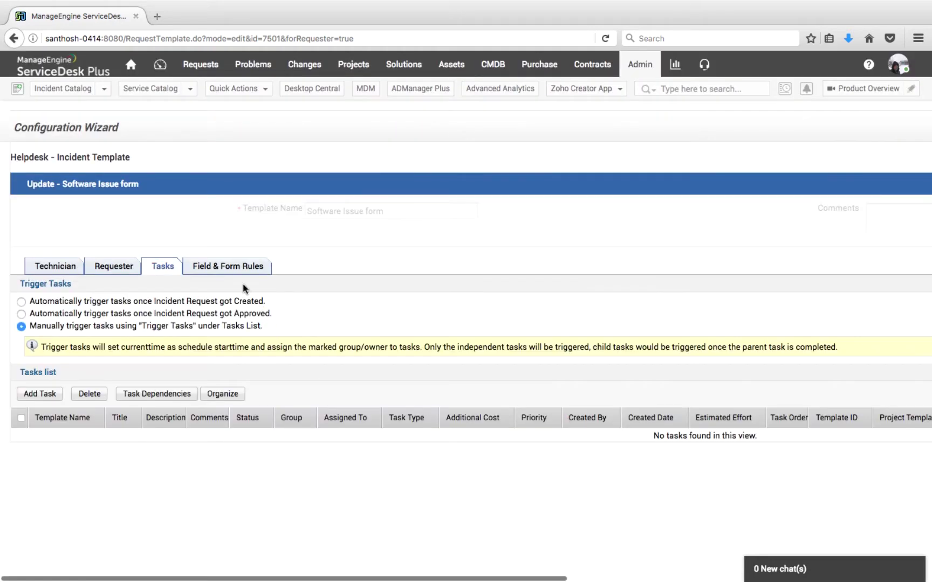
# Check the template's Field & Form Rules and Technician layout, and save the Requester layout
pyautogui.click(232, 268)
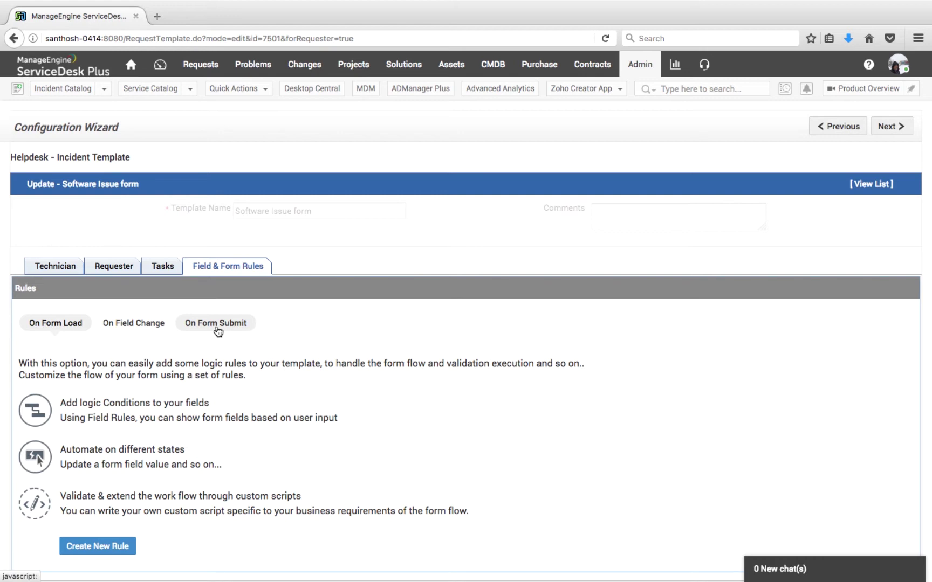
pyautogui.click(56, 265)
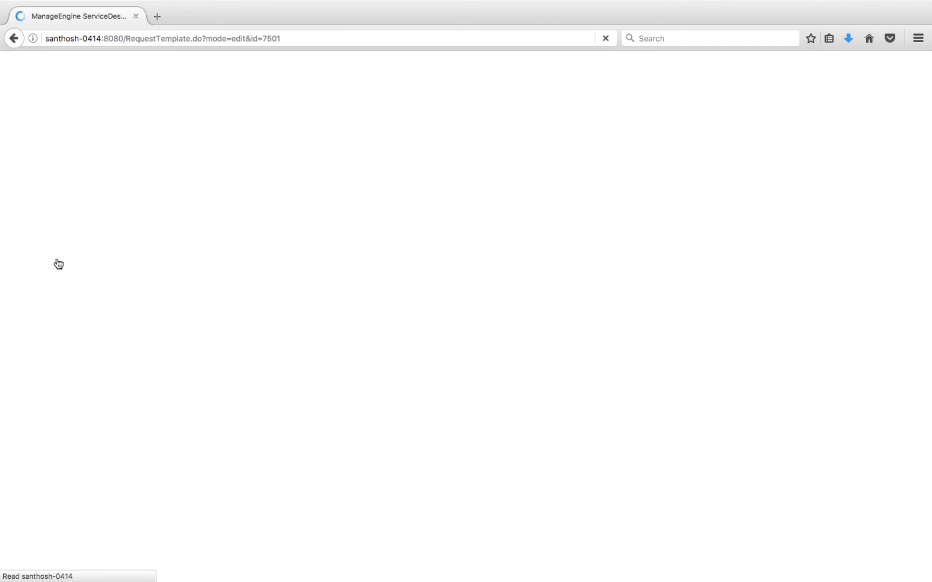
pyautogui.click(124, 266)
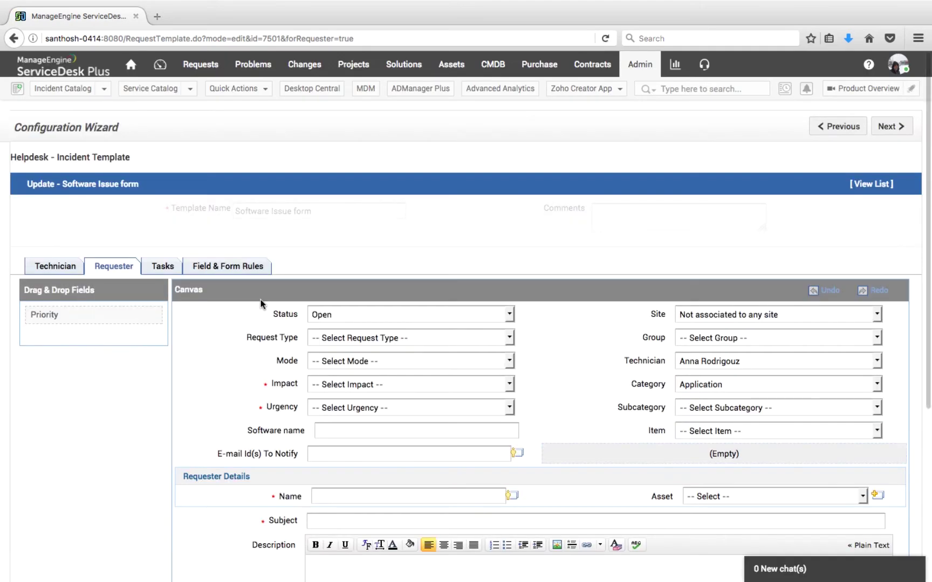
pyautogui.scroll(-3, 261, 299)
pyautogui.scroll(-1, 261, 301)
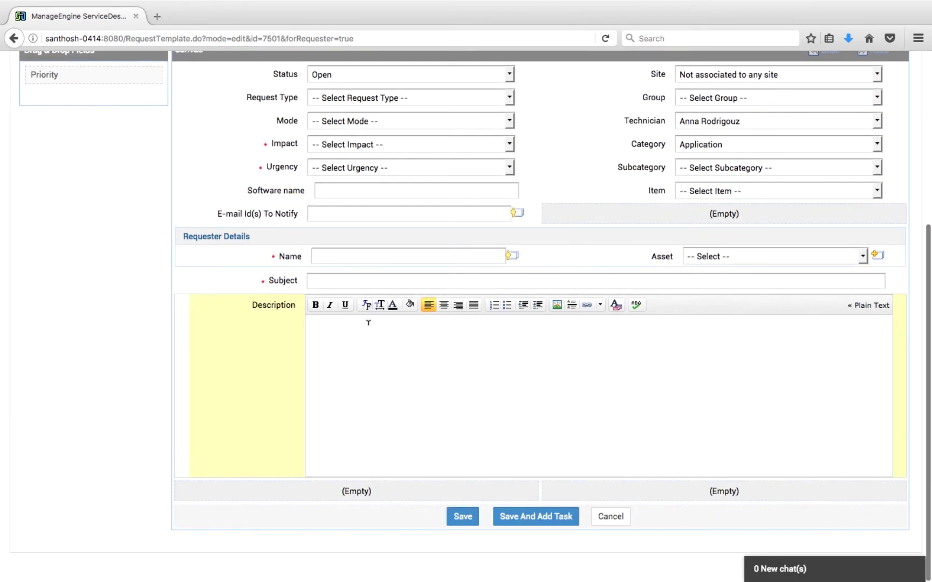
pyautogui.click(474, 519)
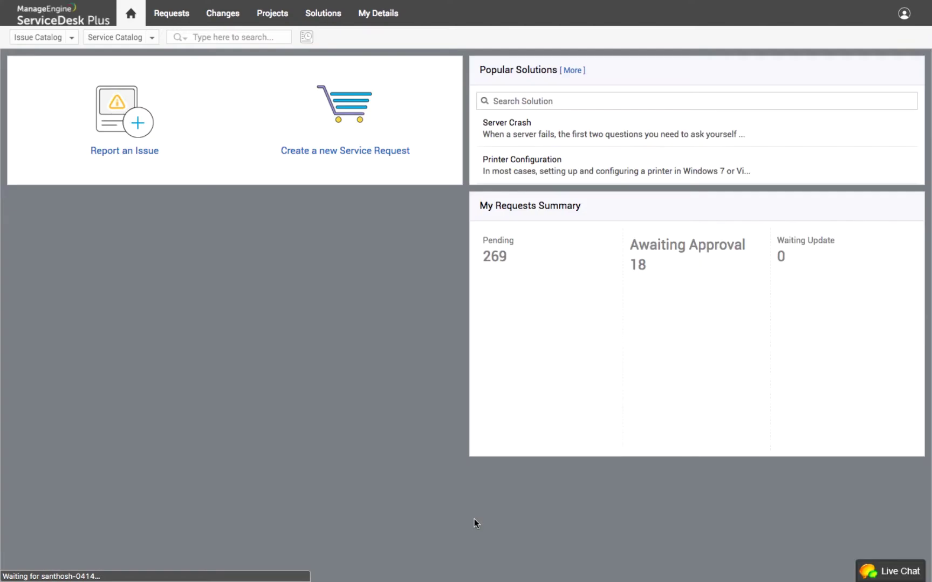
# In the requester portal, check the Issue Catalog's entries and start a new request from the requests list
pyautogui.click(71, 38)
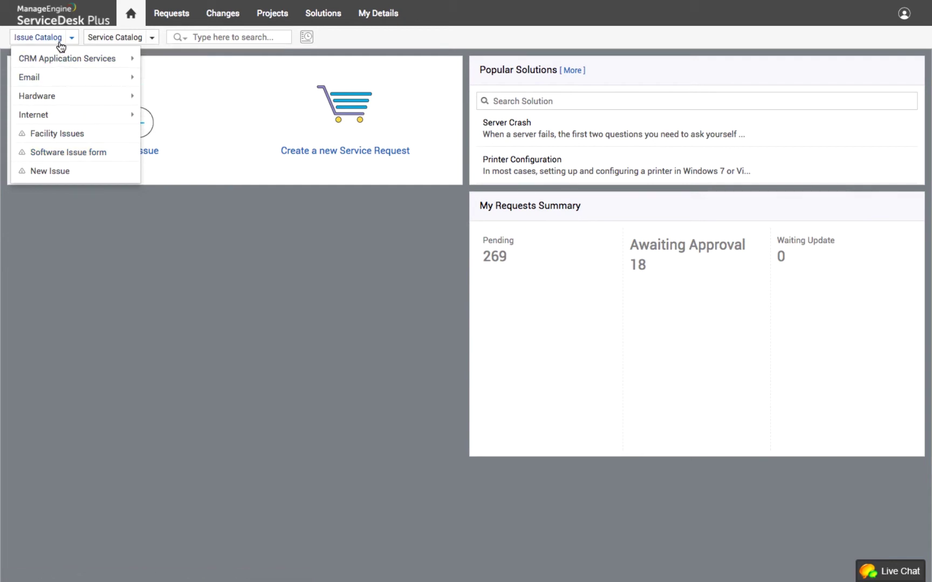
pyautogui.click(161, 16)
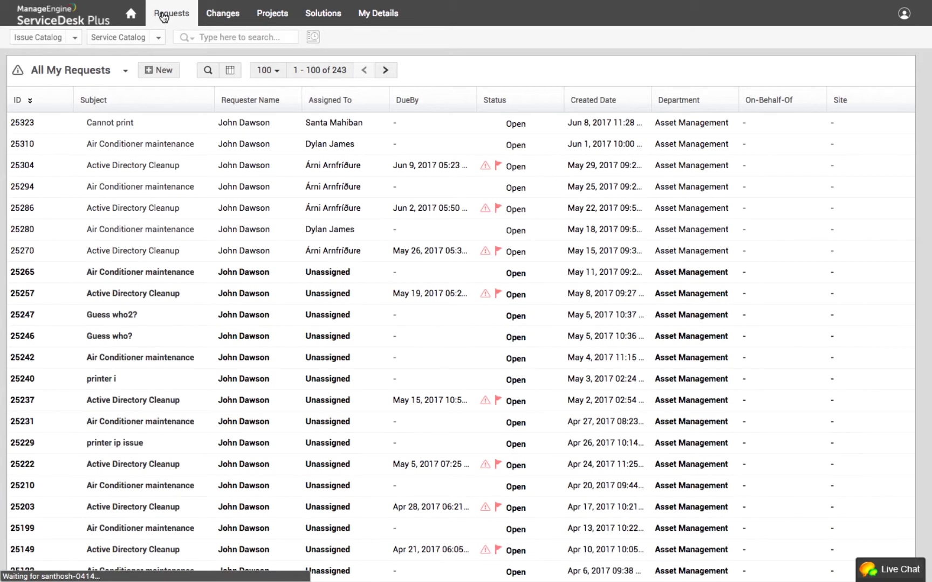
pyautogui.click(157, 71)
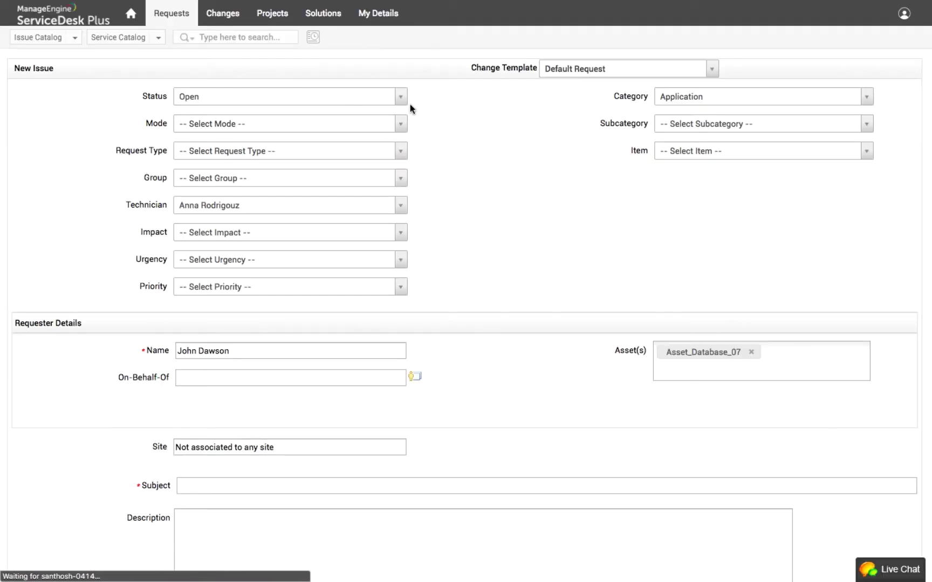
# Change the new issue's template from the default to Software Issue form
pyautogui.click(591, 72)
pyautogui.scroll(-2, 582, 216)
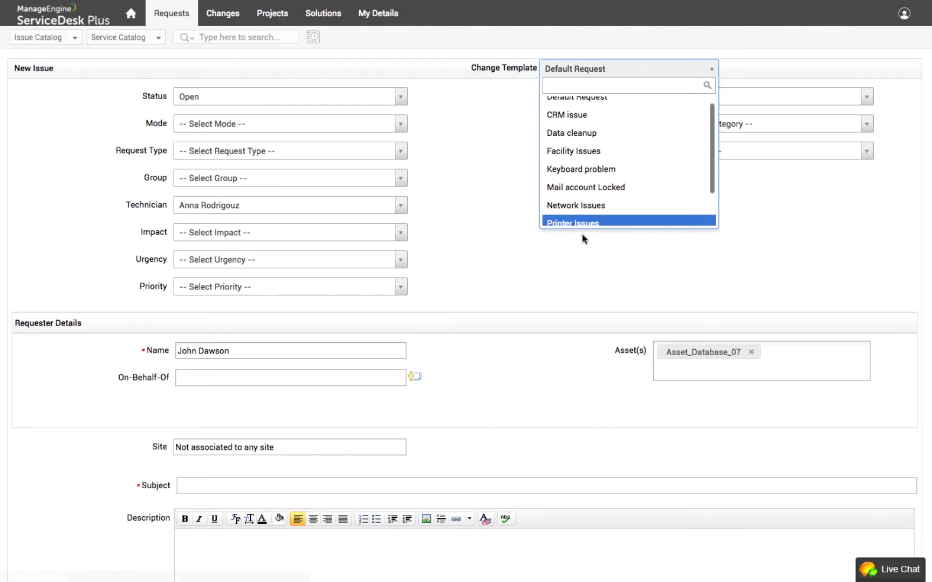
pyautogui.scroll(-2, 585, 214)
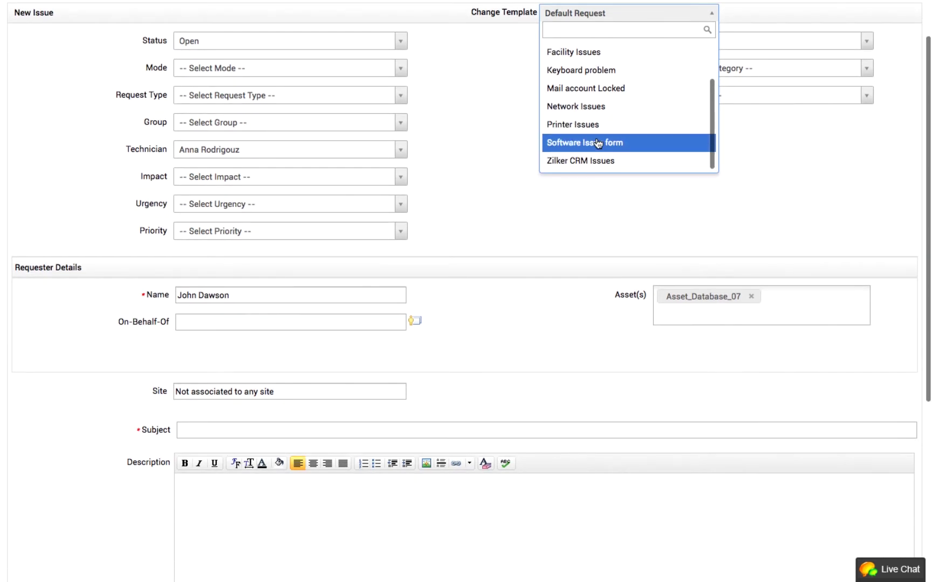
pyautogui.click(592, 143)
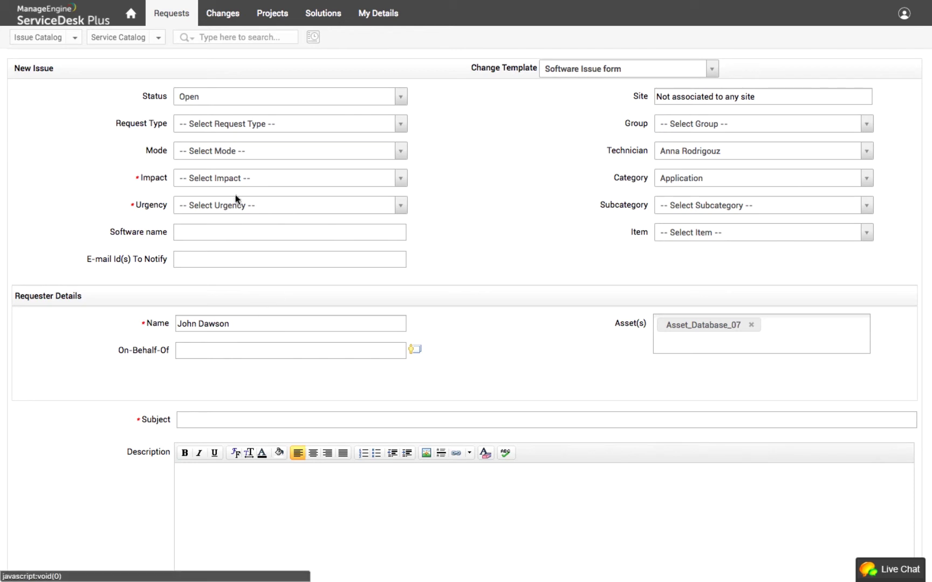
# Set the new issue's Impact to Affecting a Department/Team and its Urgency to No Workaround Available
pyautogui.click(233, 178)
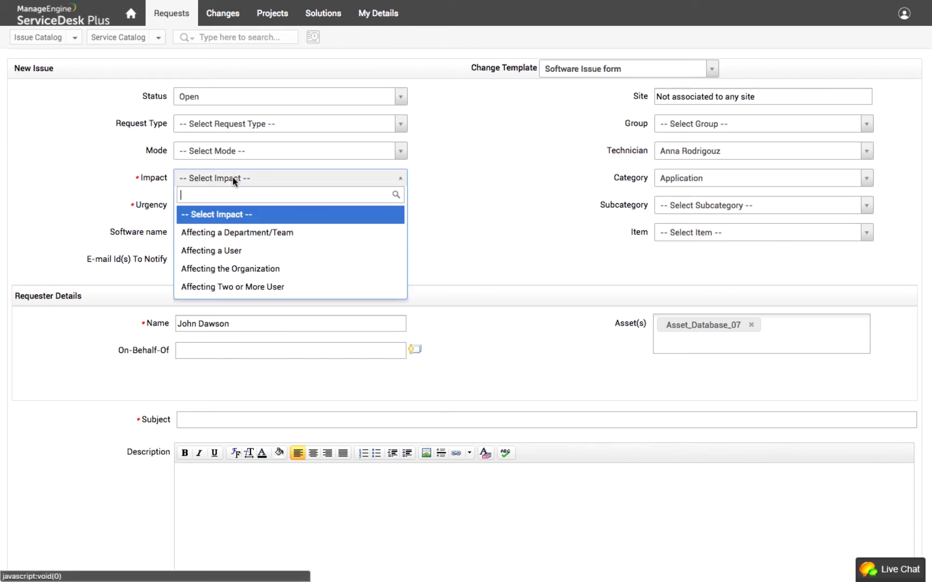
pyautogui.click(237, 233)
pyautogui.click(241, 206)
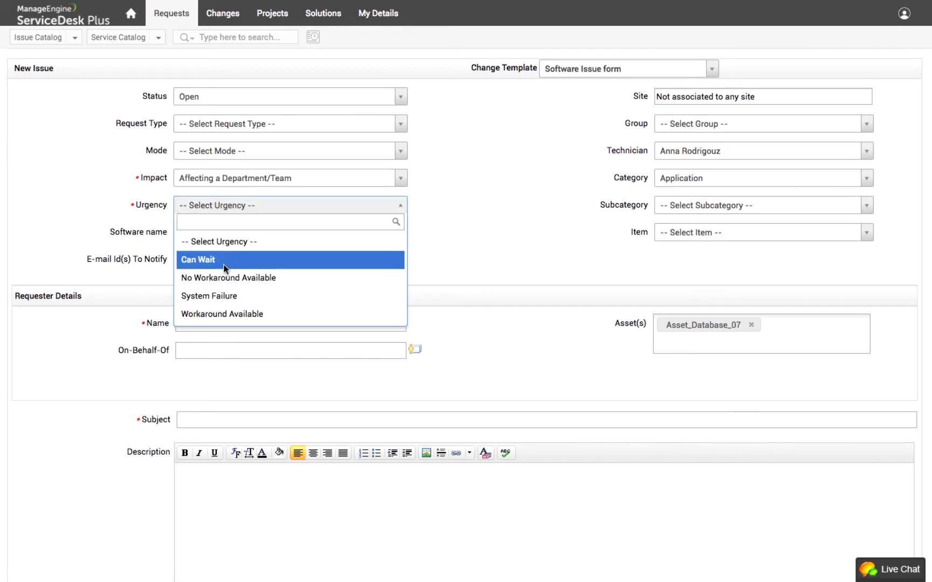
pyautogui.click(221, 278)
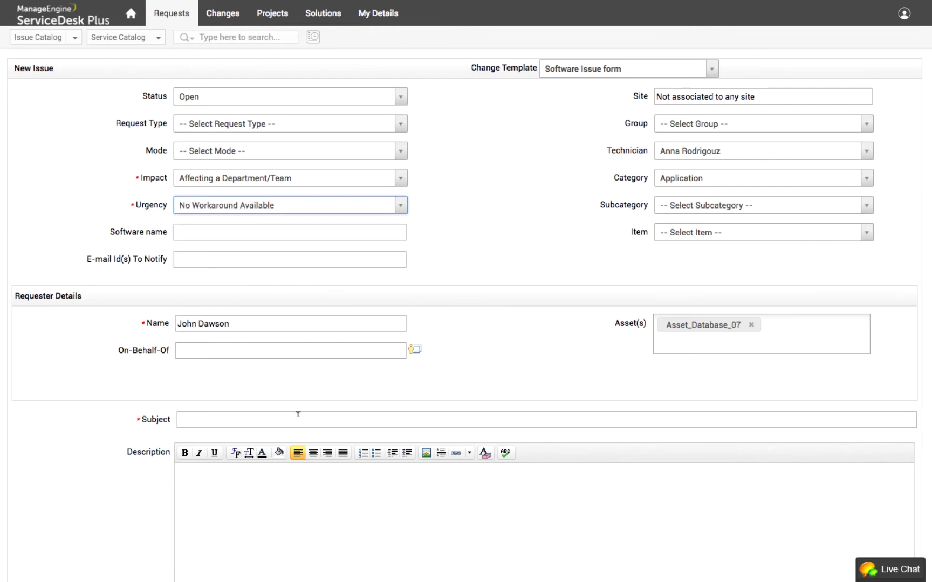
# Enter the subject "Software keeps crashing" and the software name "Adobe photoshop", and submit the issue as a new request
pyautogui.click(261, 417)
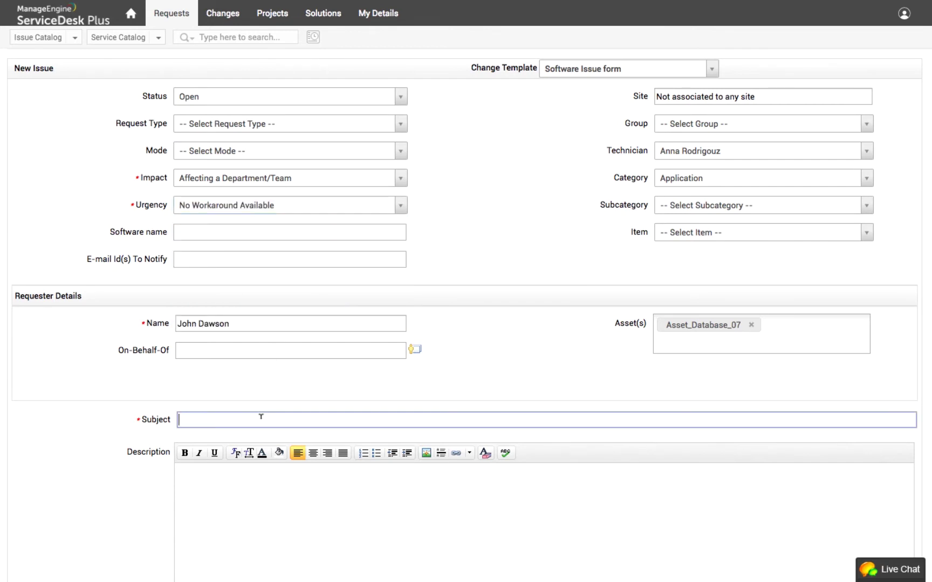
pyautogui.write('Software keeps crashing')
pyautogui.scroll(-5, 299, 472)
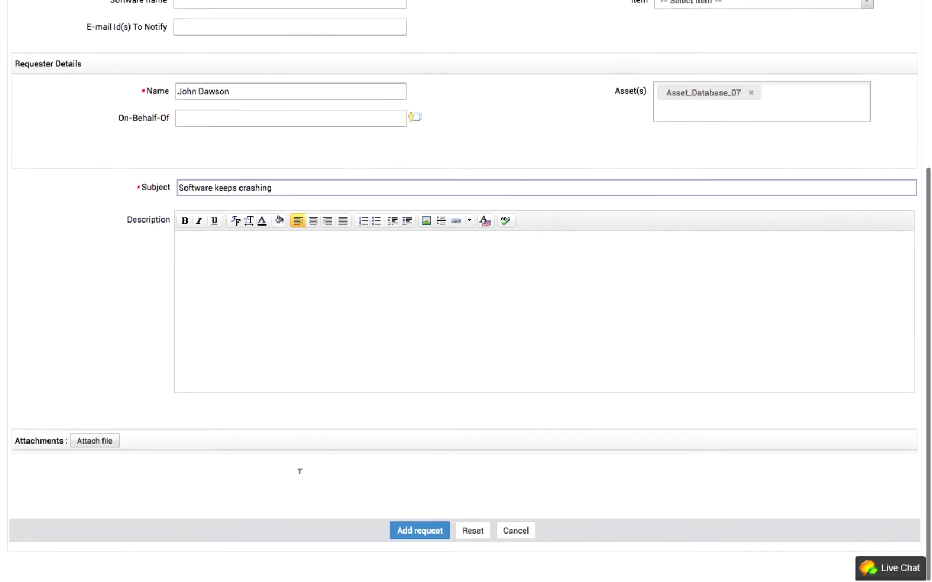
pyautogui.scroll(4, 299, 471)
pyautogui.click(247, 208)
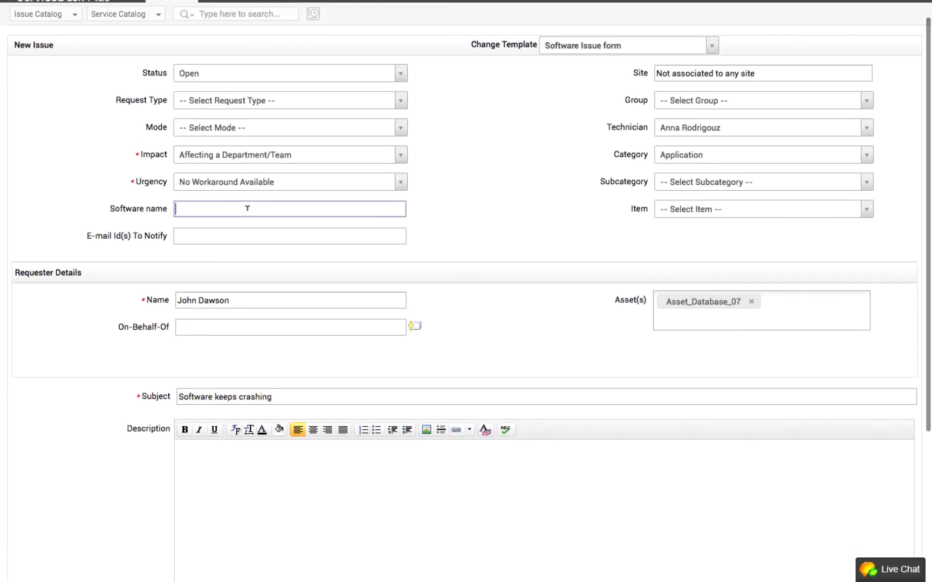
pyautogui.write('Adobe photoshop')
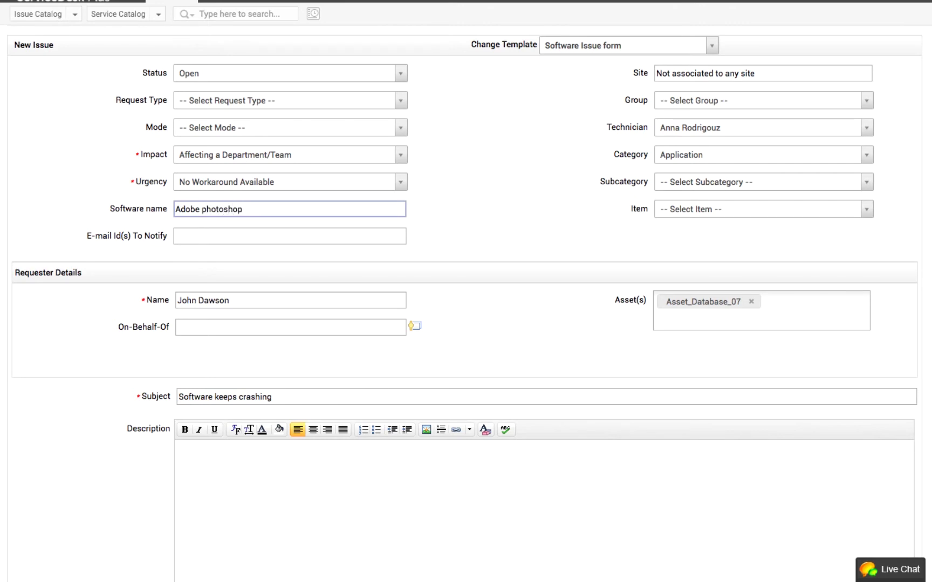
pyautogui.scroll(-4, 277, 311)
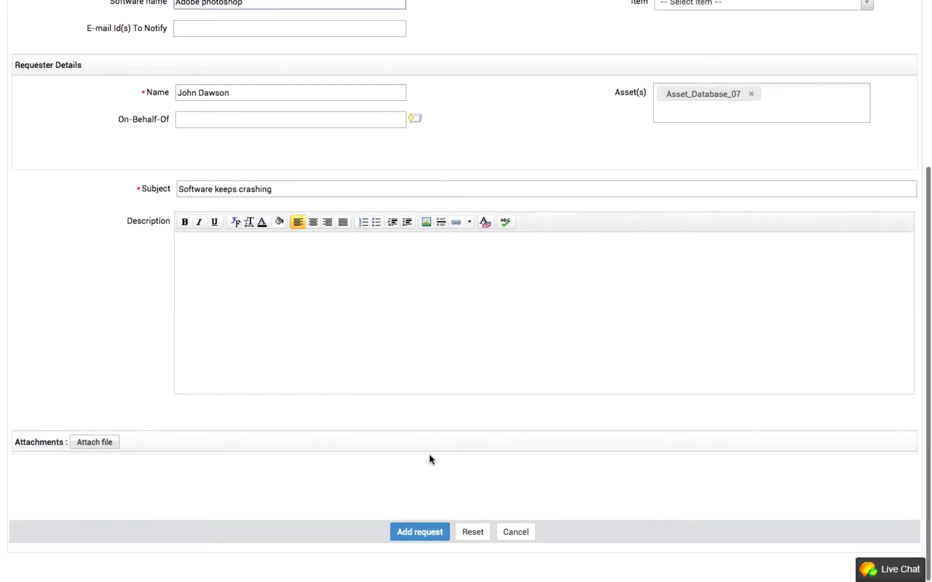
pyautogui.click(421, 529)
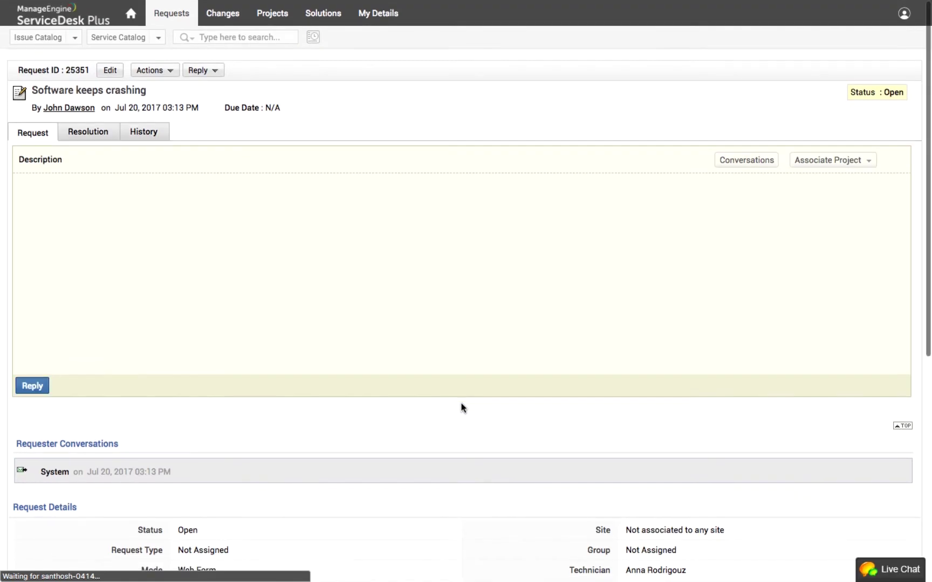
# Review the submitted request's details in the portal, and open the "Software keeps crashing" request from the technician's requests list
pyautogui.scroll(-2, 461, 404)
pyautogui.scroll(-3, 461, 408)
pyautogui.scroll(-1, 461, 408)
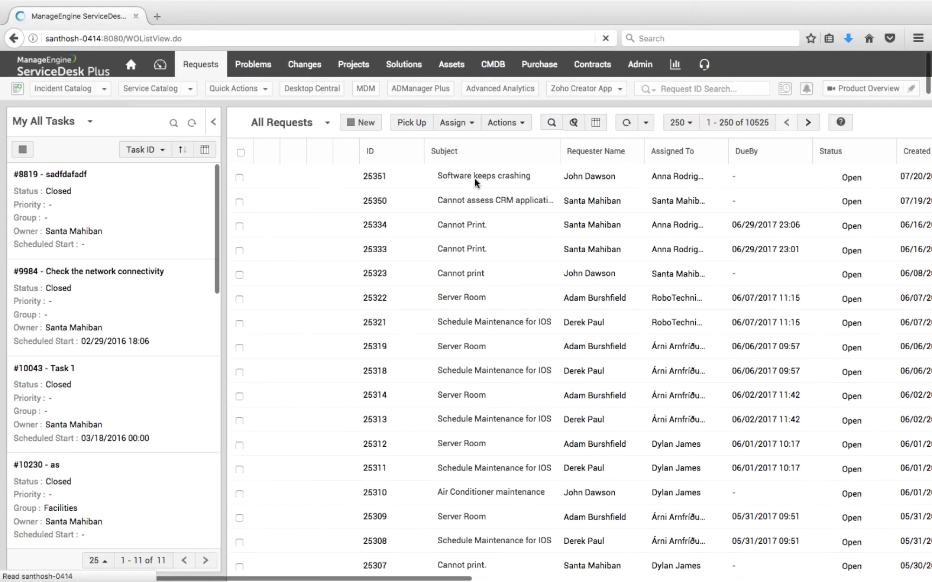
pyautogui.click(475, 176)
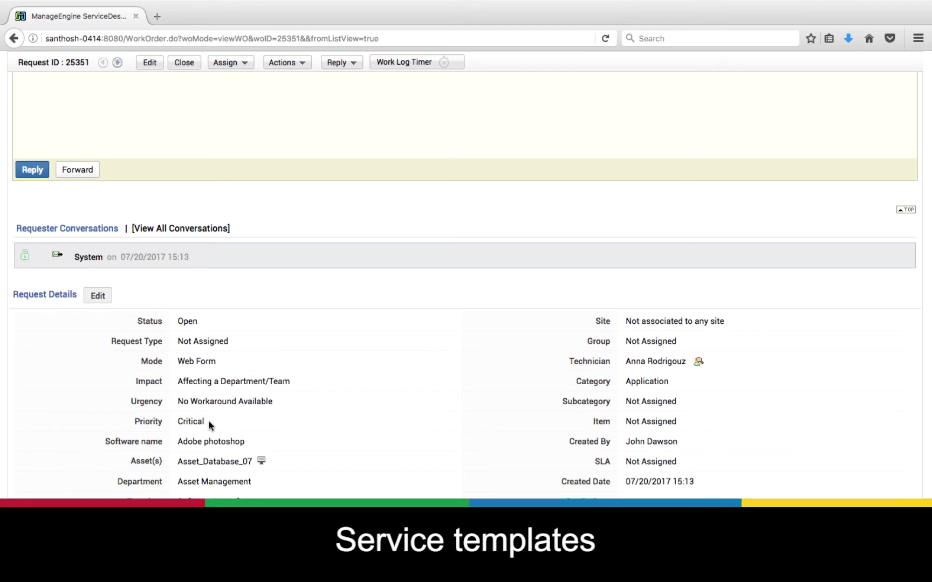
# Open the Service Catalog configuration from the admin settings and look through its service categories
pyautogui.scroll(5, 209, 421)
pyautogui.click(640, 65)
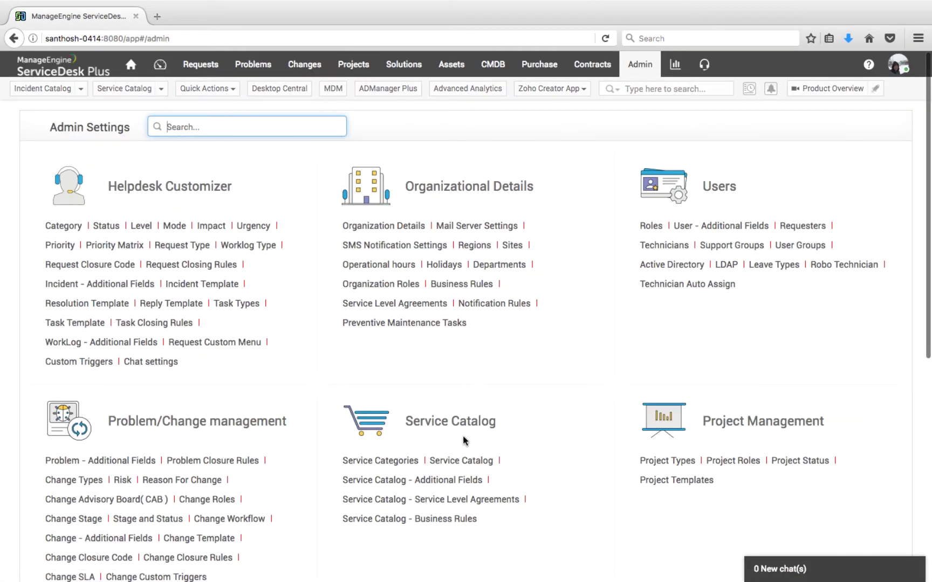
pyautogui.scroll(-3, 463, 440)
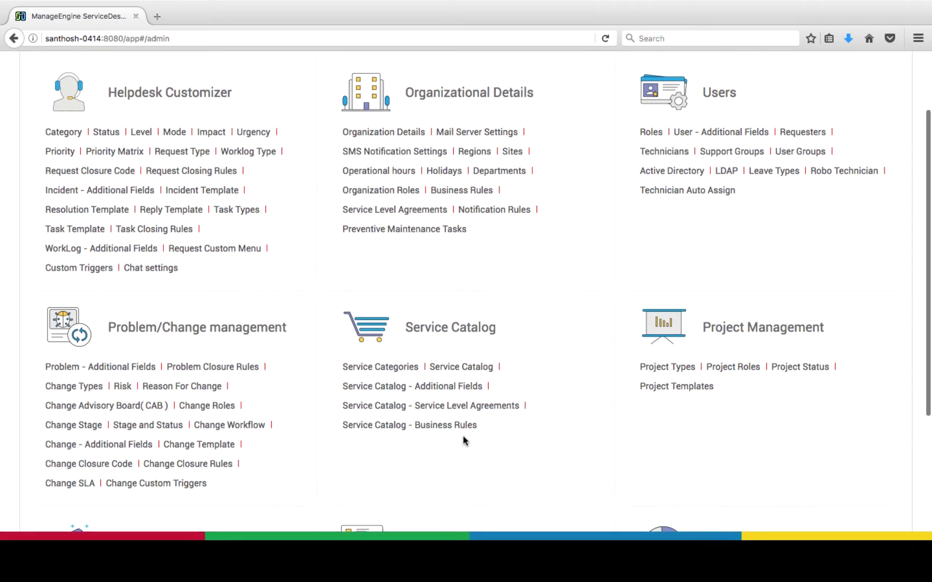
pyautogui.click(460, 372)
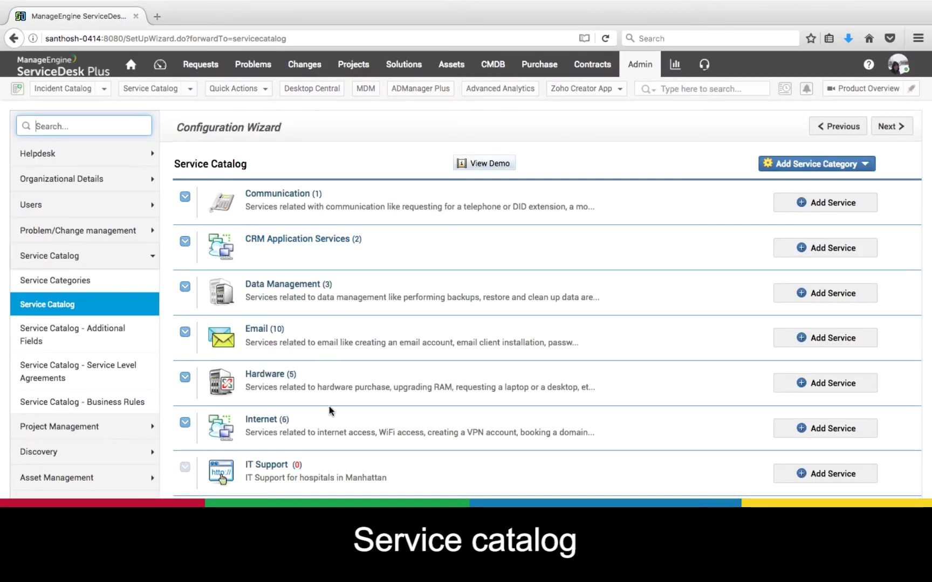
pyautogui.scroll(-3, 329, 410)
pyautogui.scroll(3, 330, 409)
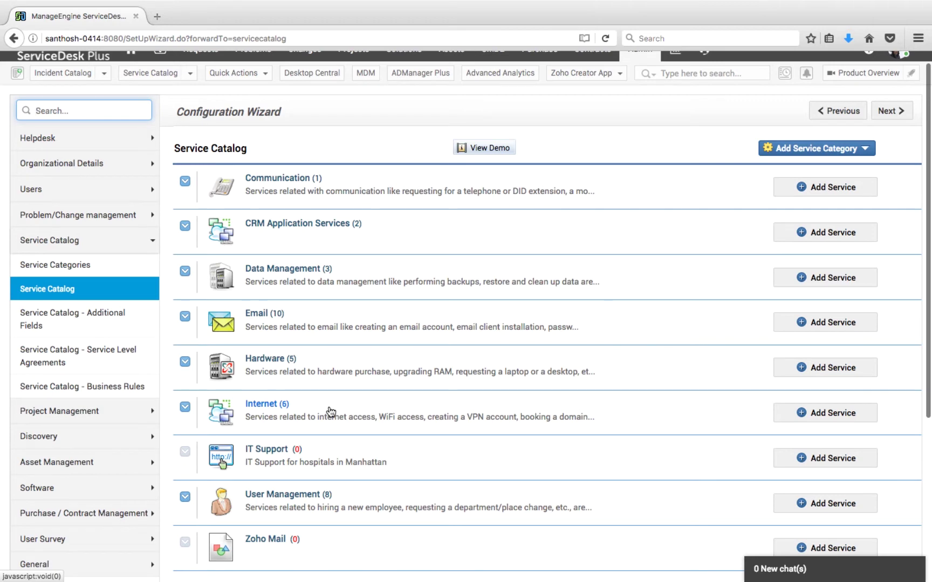
pyautogui.scroll(-2, 331, 412)
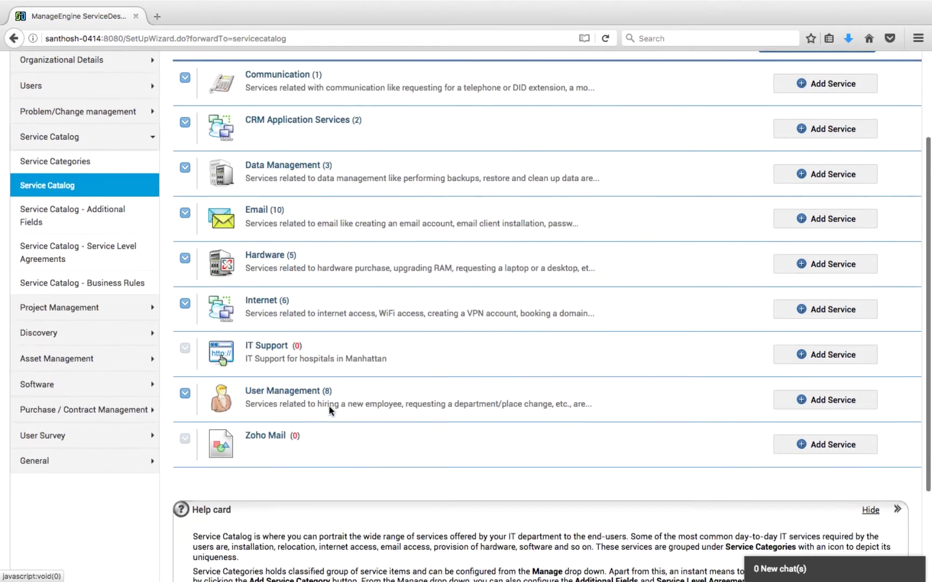
pyautogui.scroll(2, 329, 406)
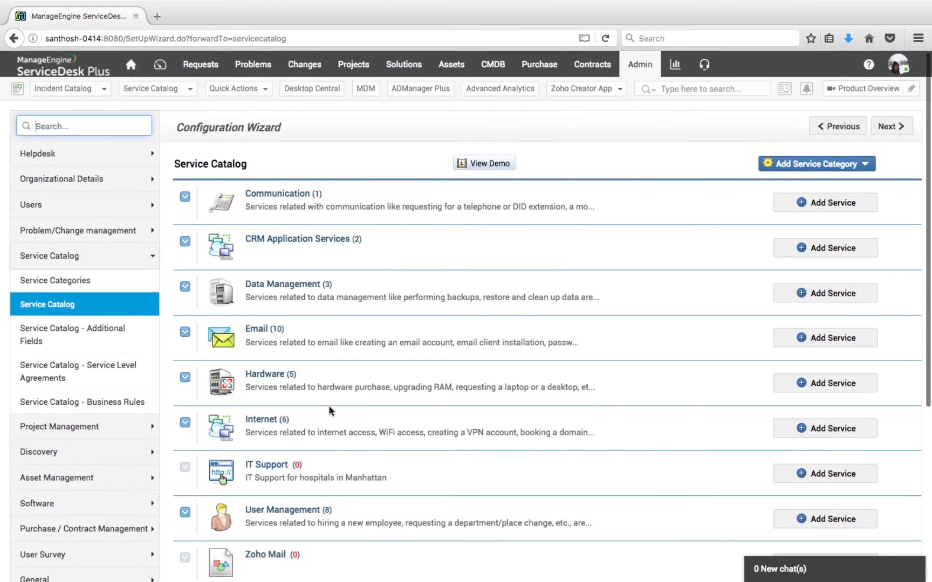
# Add an IT service category named "Software Request" to the service catalog and save it
pyautogui.click(836, 165)
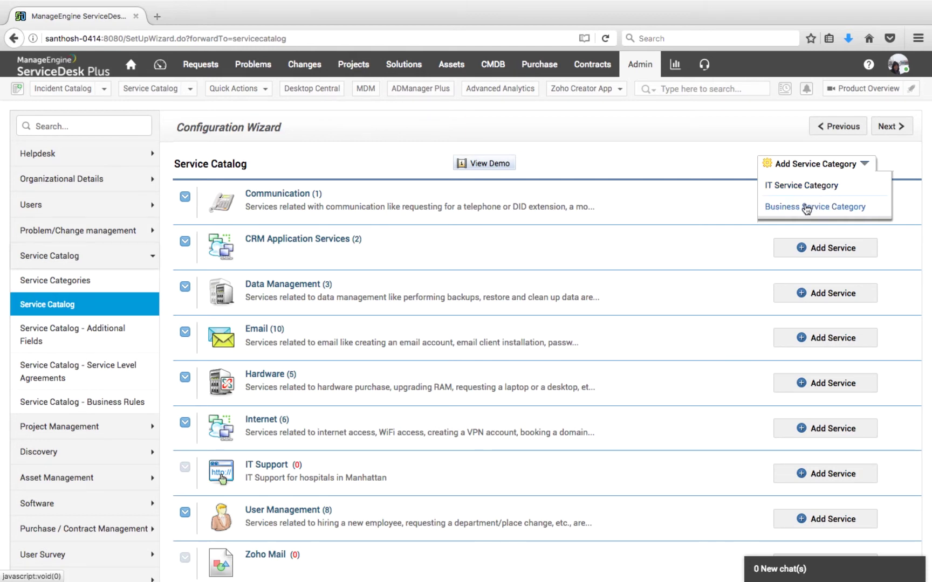
pyautogui.click(810, 187)
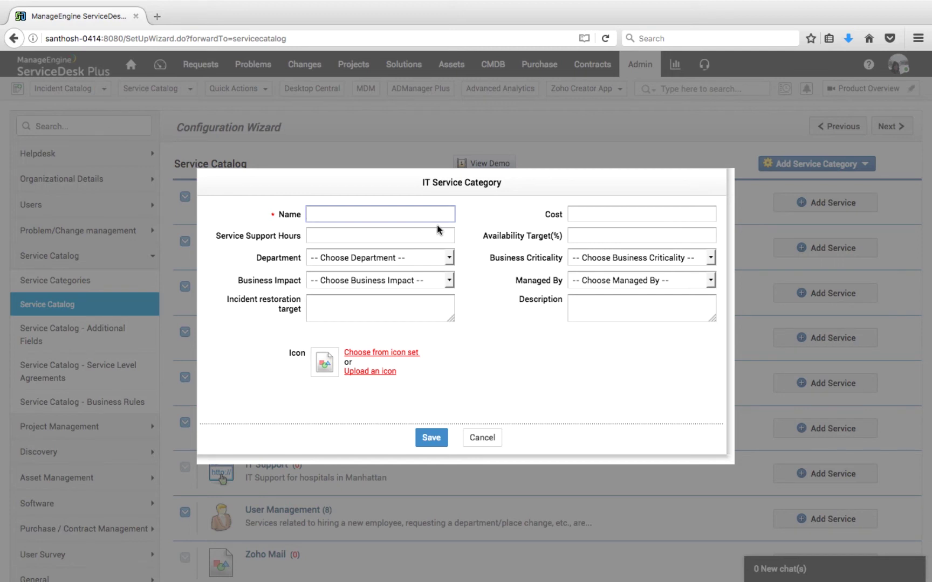
pyautogui.write('Software Requ')
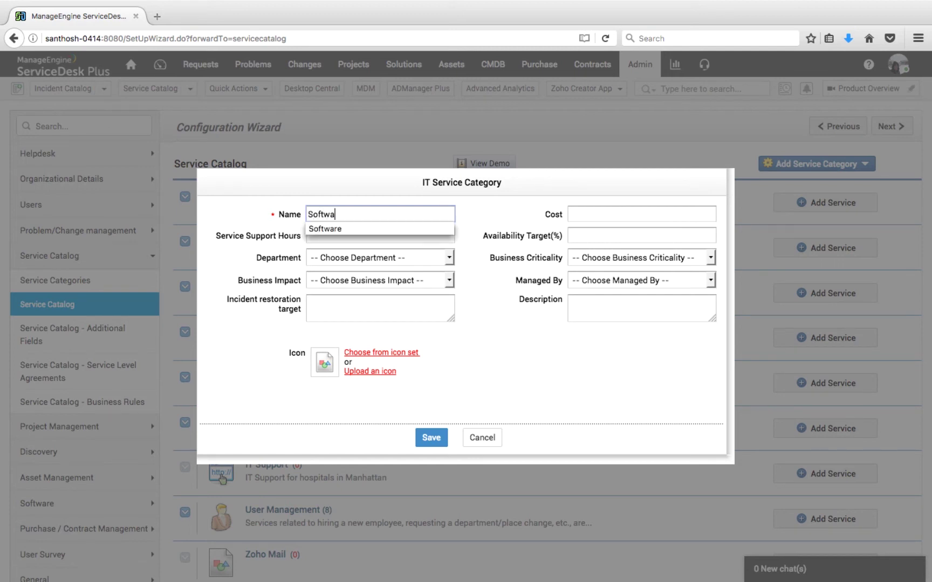
pyautogui.write('est')
pyautogui.click(438, 437)
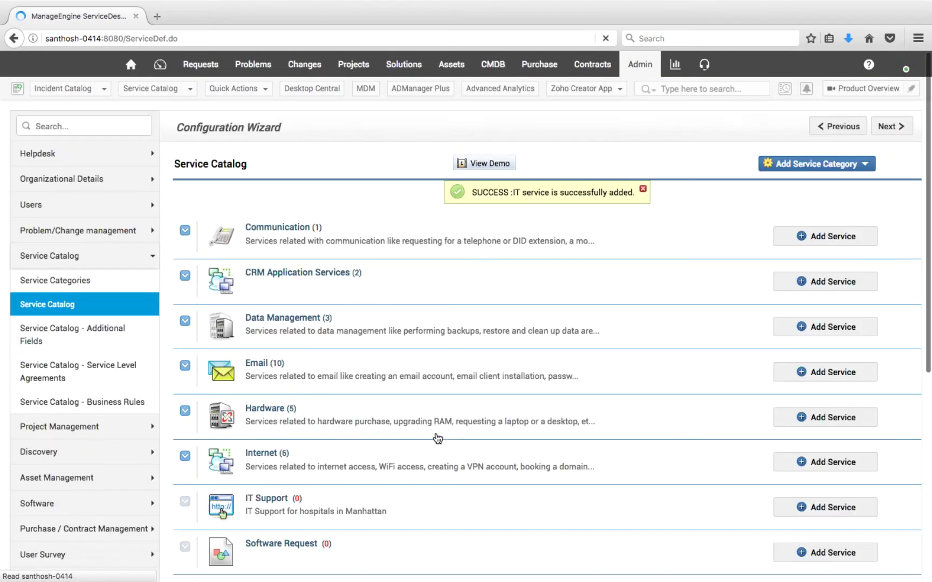
# Start a new service under the Software Request category and name it "Software Access Form"
pyautogui.scroll(-5, 473, 434)
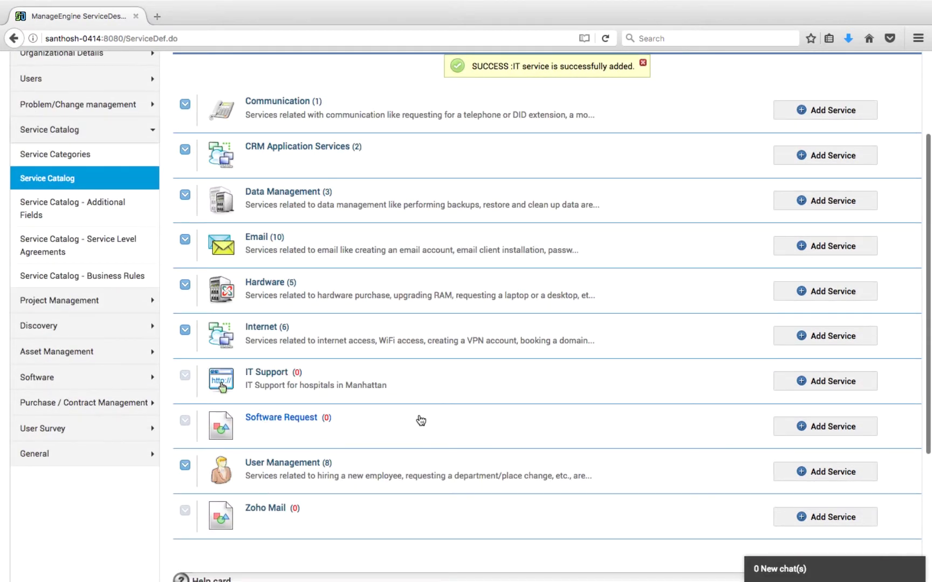
pyautogui.click(828, 430)
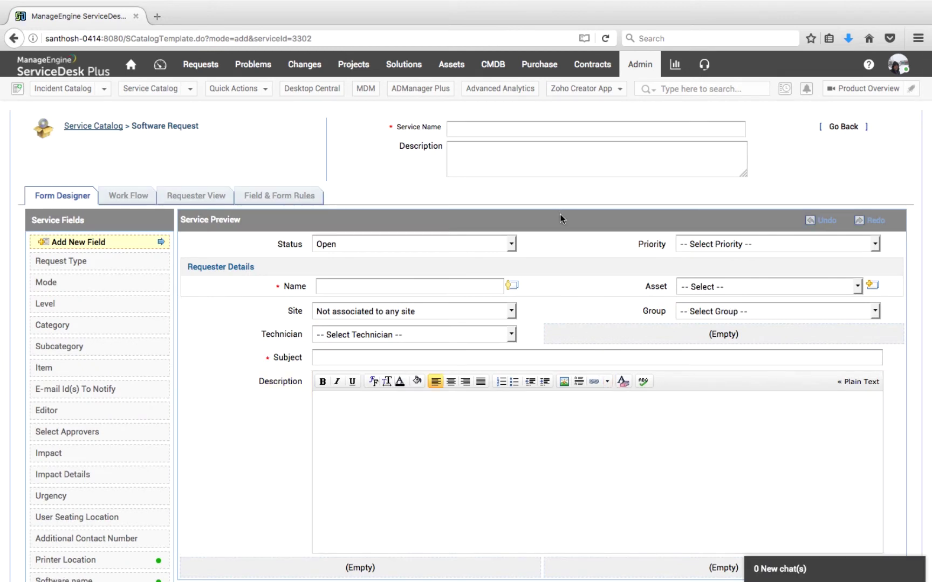
pyautogui.click(531, 129)
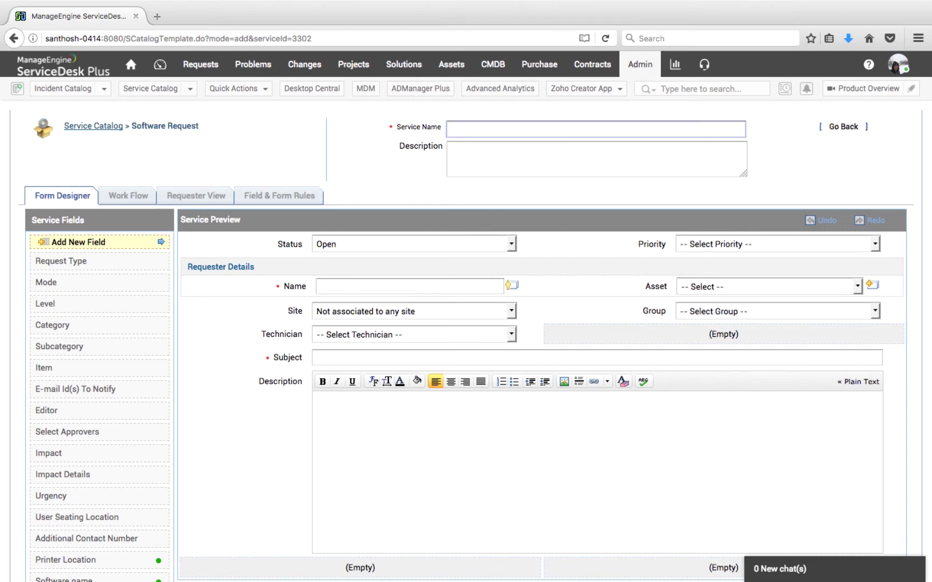
pyautogui.write('Software Access Form')
# Examine the service form designer's fields, the Technician field's options, and the resource, group and requester visibility sections
pyautogui.scroll(-3, 514, 194)
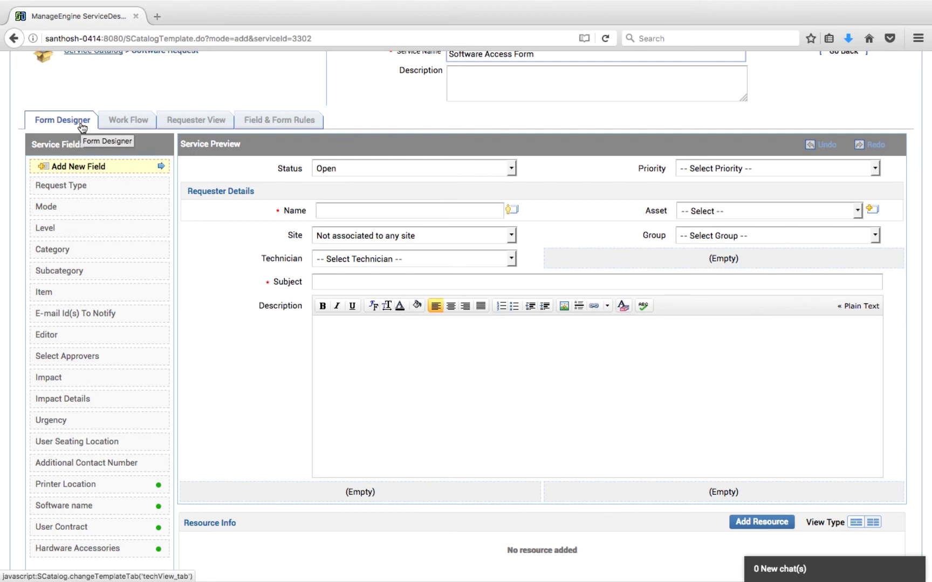
pyautogui.scroll(-1, 324, 205)
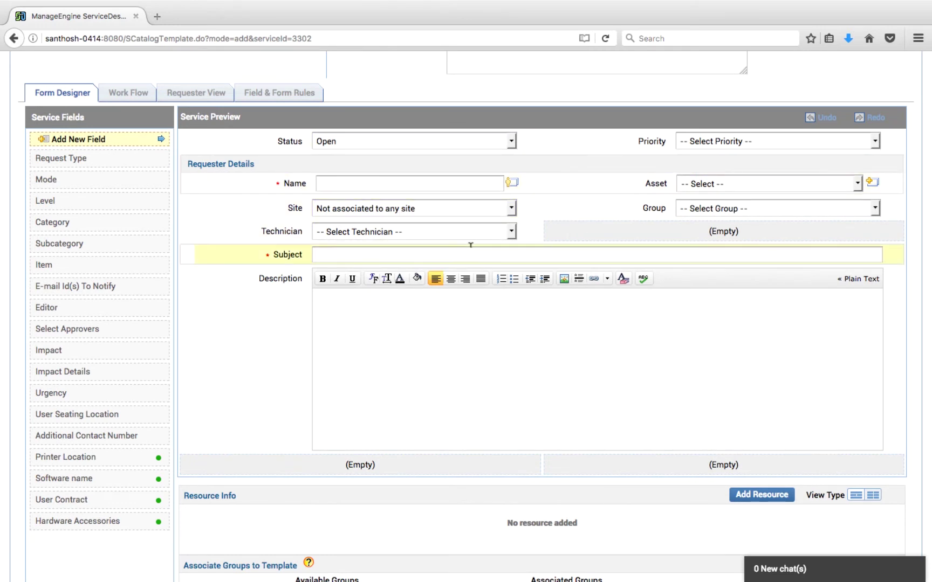
pyautogui.scroll(-2, 470, 245)
pyautogui.scroll(-1, 470, 245)
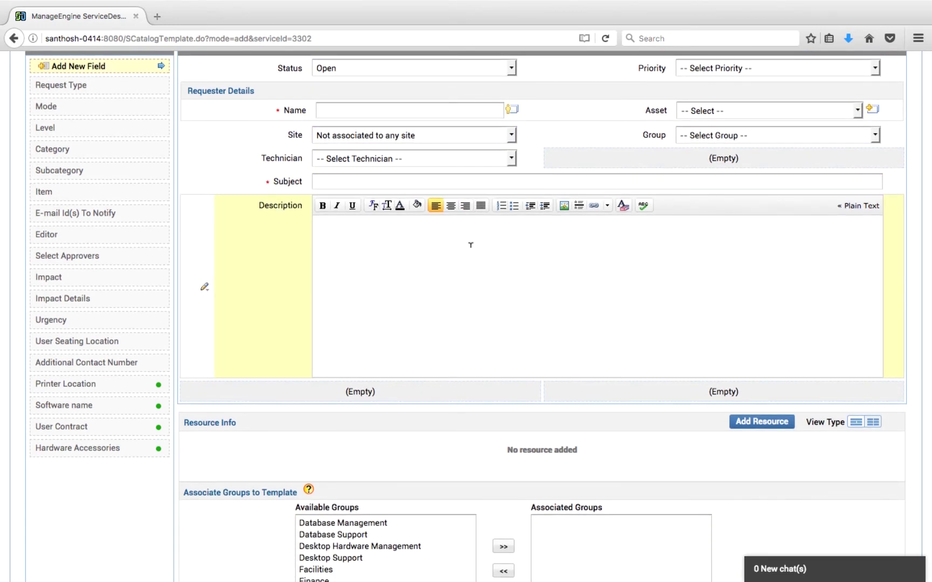
pyautogui.click(205, 162)
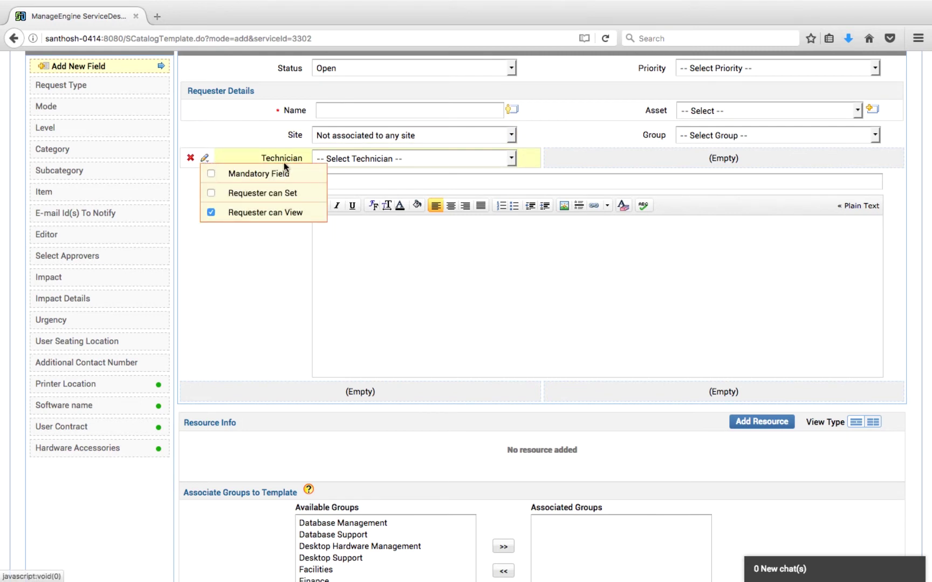
pyautogui.click(601, 143)
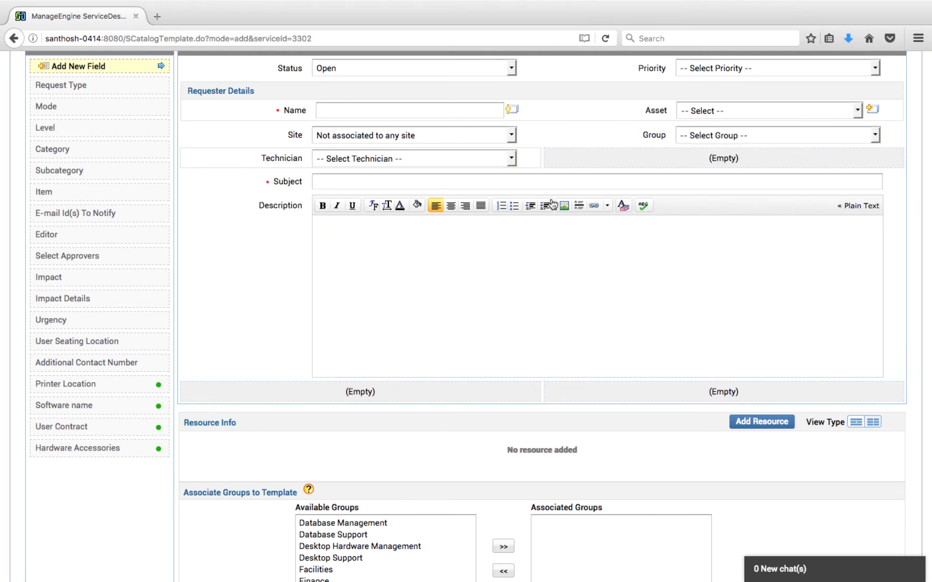
pyautogui.scroll(-3, 209, 274)
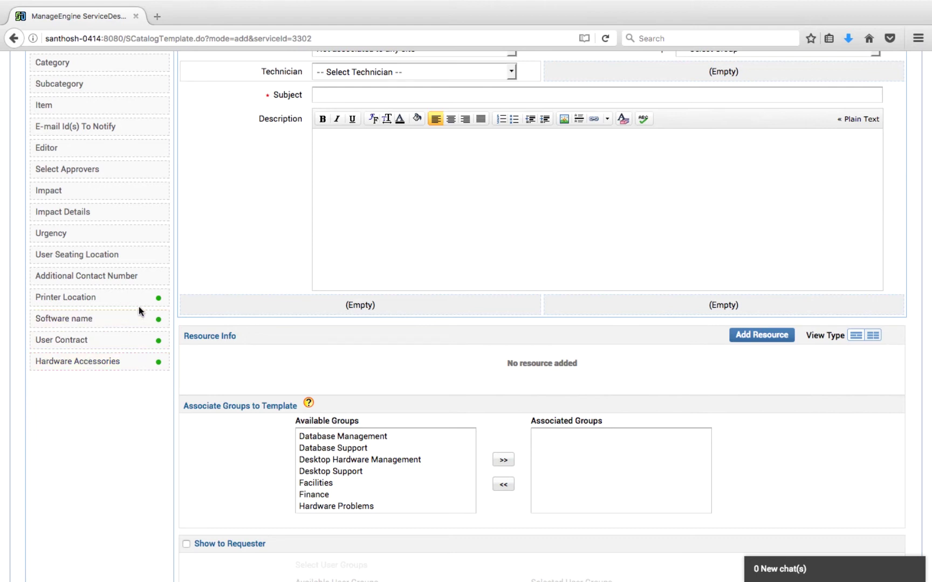
pyautogui.scroll(5, 137, 351)
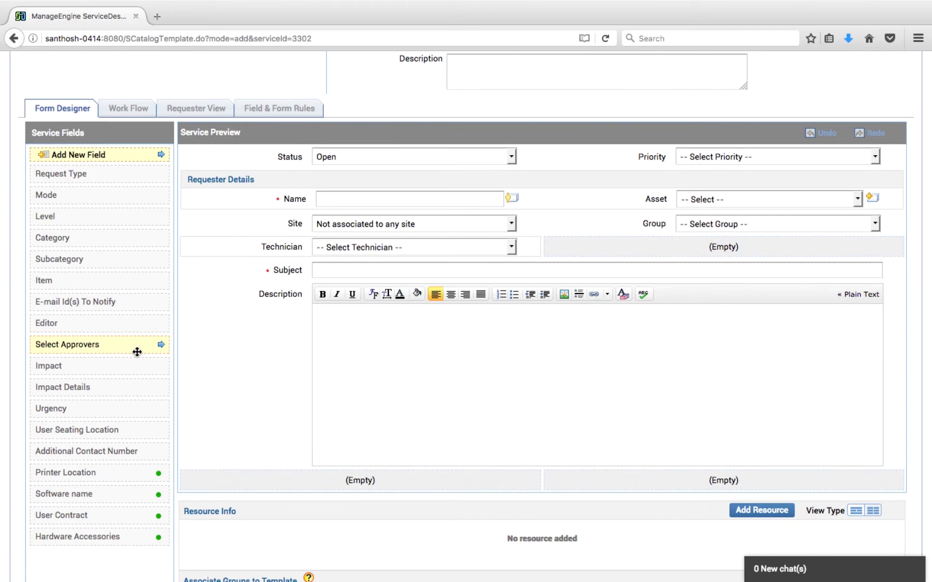
pyautogui.scroll(3, 137, 351)
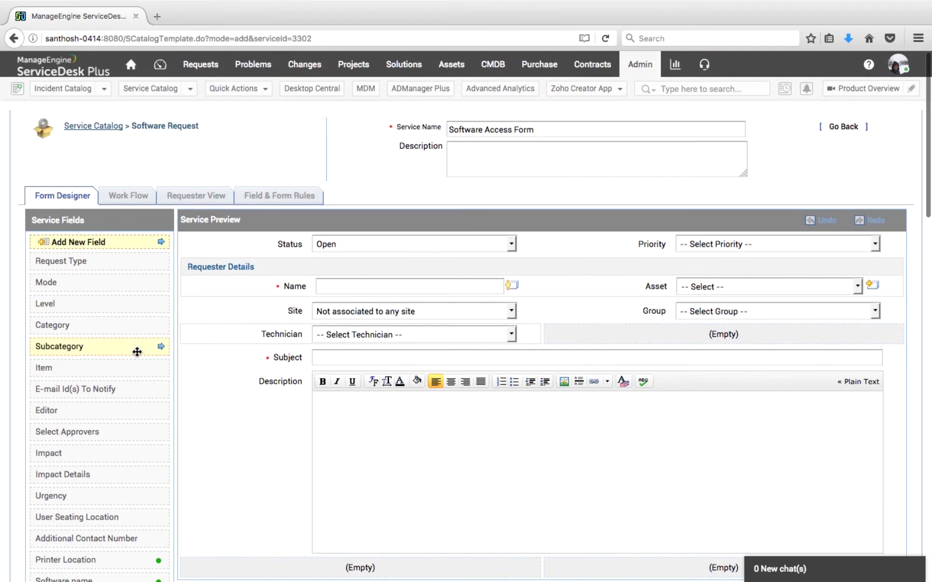
pyautogui.scroll(-14, 137, 351)
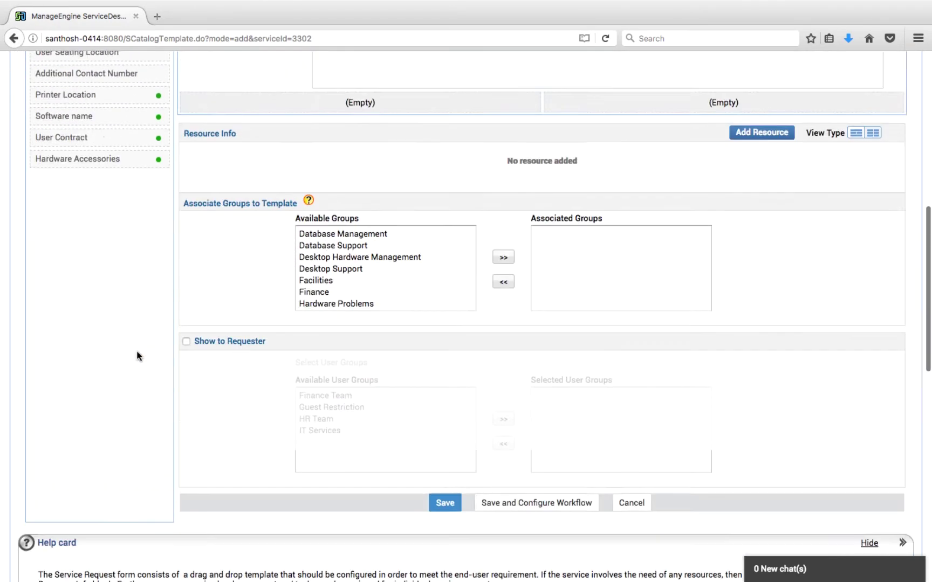
pyautogui.scroll(14, 137, 351)
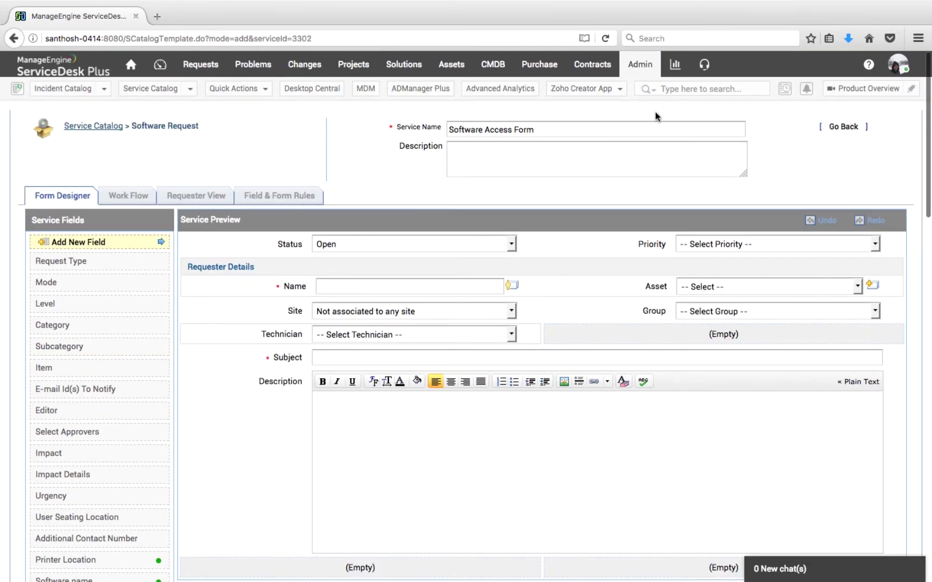
# Open the admin settings in a new browser tab and go to the service catalog's additional fields
pyautogui.rightClick(645, 66)
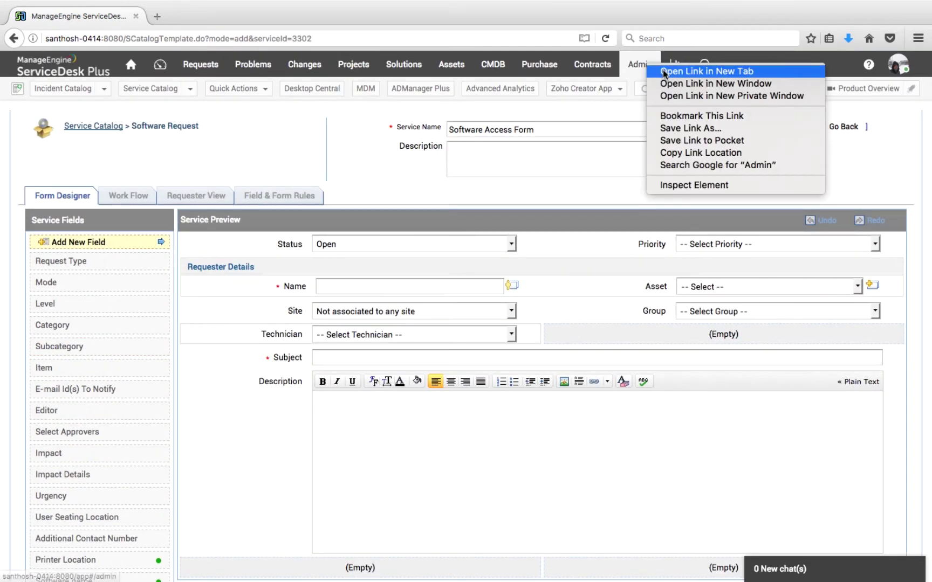
pyautogui.click(706, 71)
pyautogui.click(208, 20)
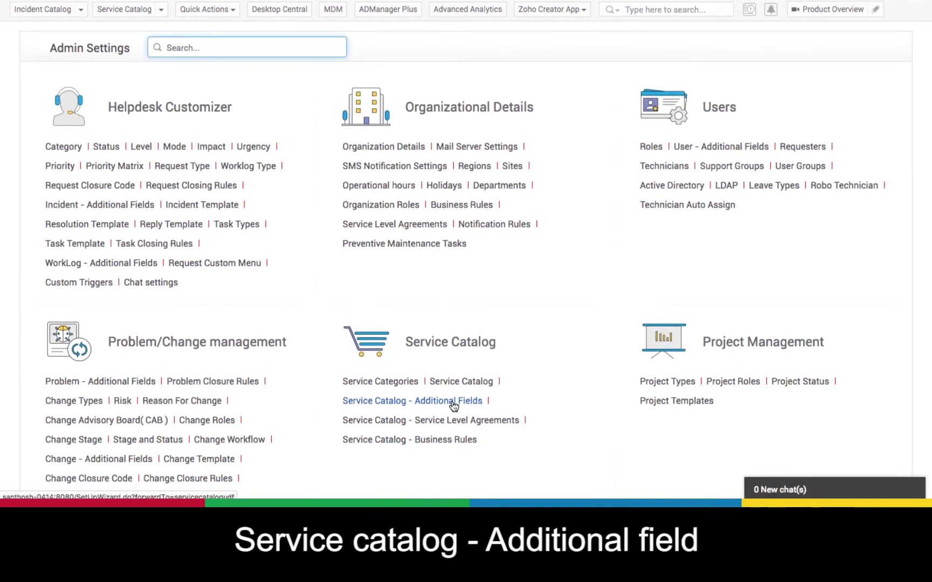
pyautogui.click(453, 405)
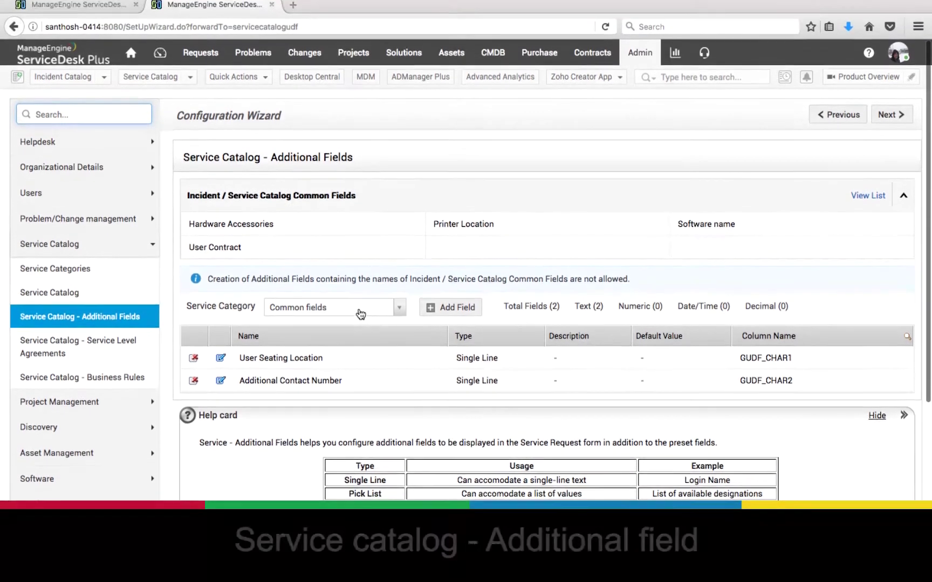
# Look through the service categories and display the additional fields of the Software Request category
pyautogui.click(359, 309)
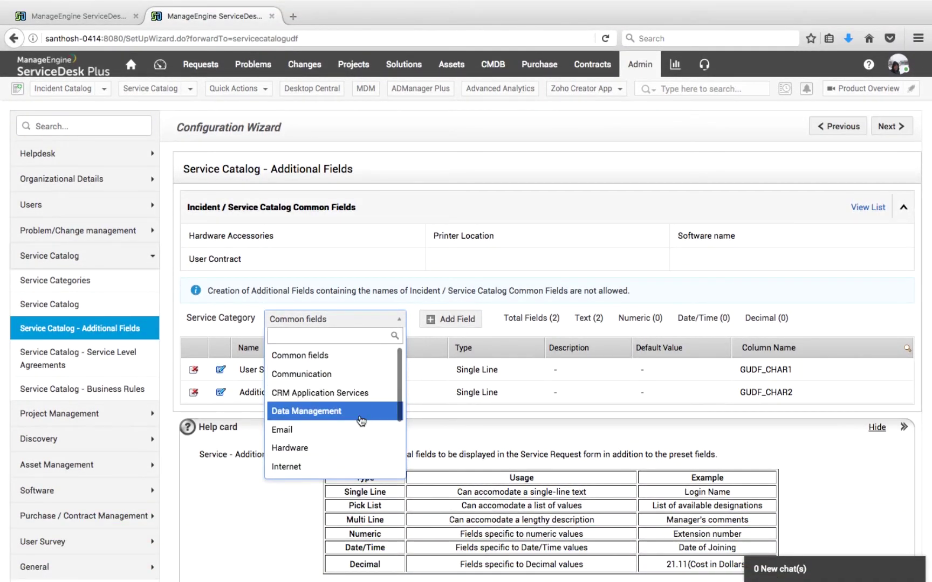
pyautogui.scroll(-3, 361, 420)
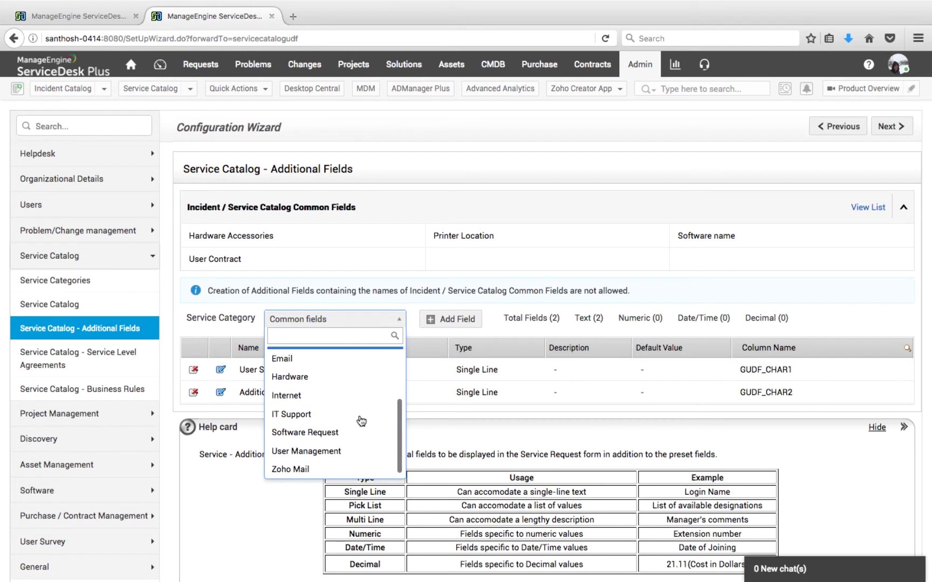
pyautogui.scroll(3, 361, 421)
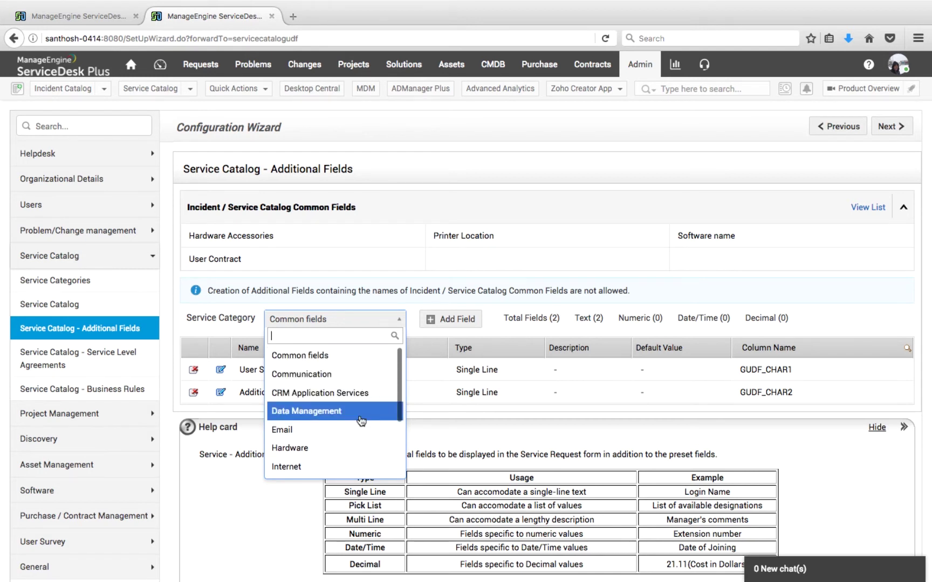
pyautogui.scroll(-3, 352, 456)
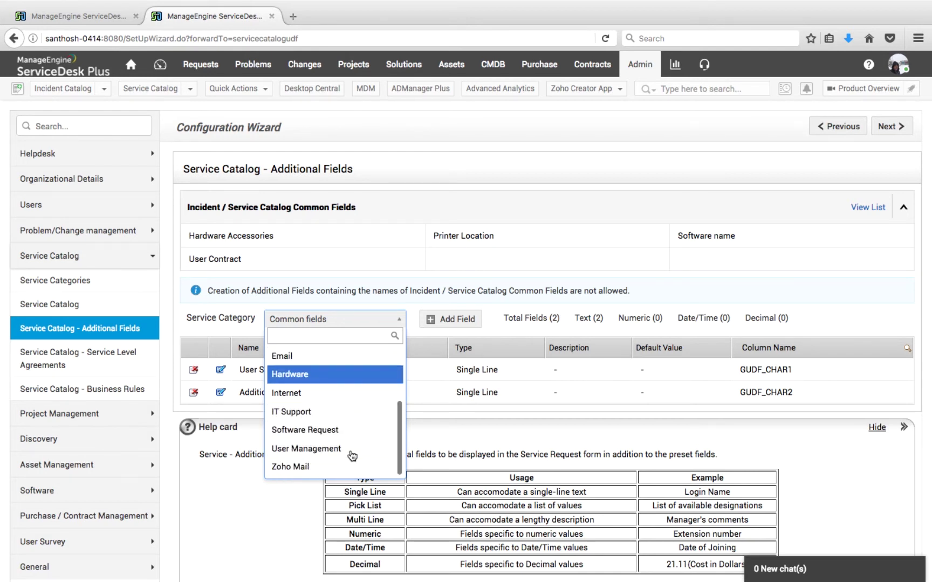
pyautogui.click(327, 431)
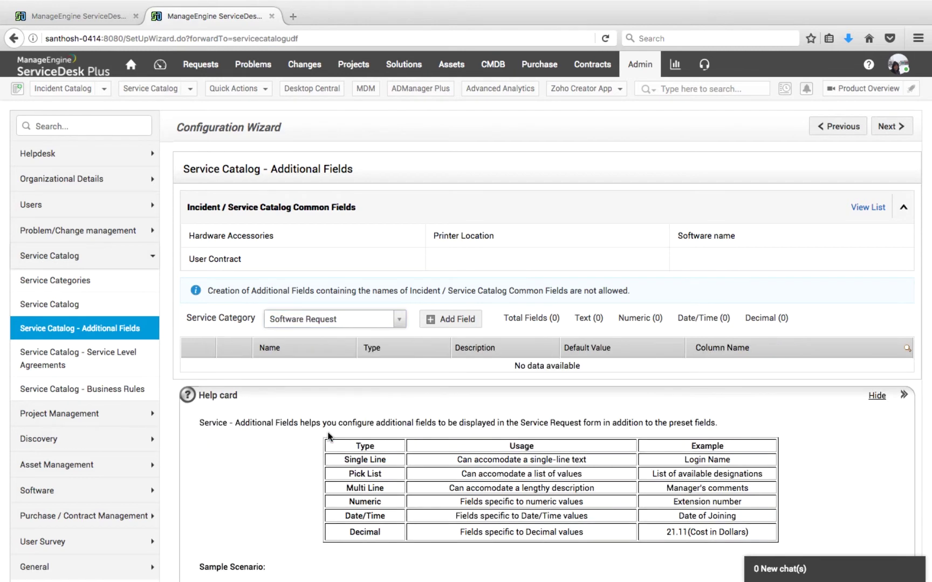
# Examine the Pick List, Multi Line, Numeric, Date/Time and Decimal types offered for a new additional field, then close without adding one
pyautogui.click(464, 330)
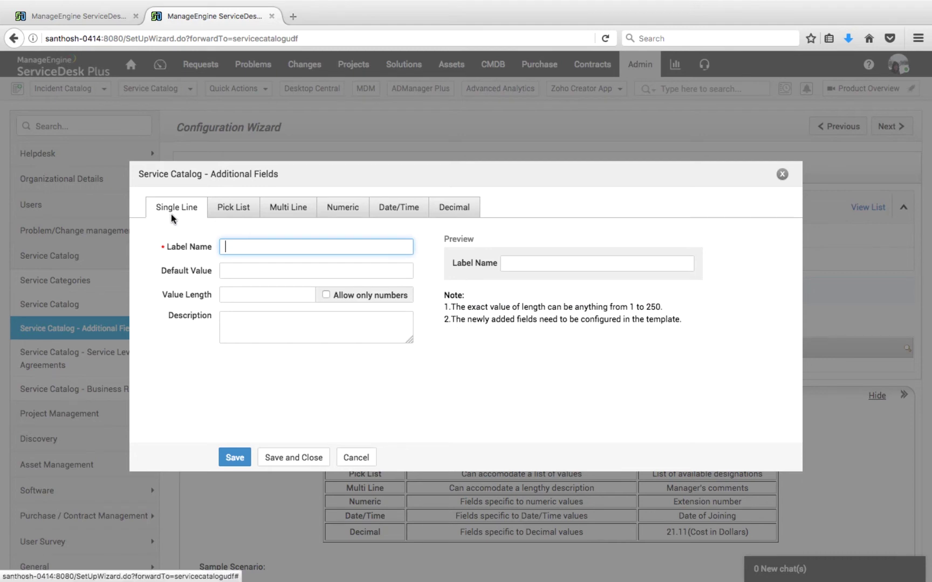
pyautogui.click(239, 208)
pyautogui.click(277, 209)
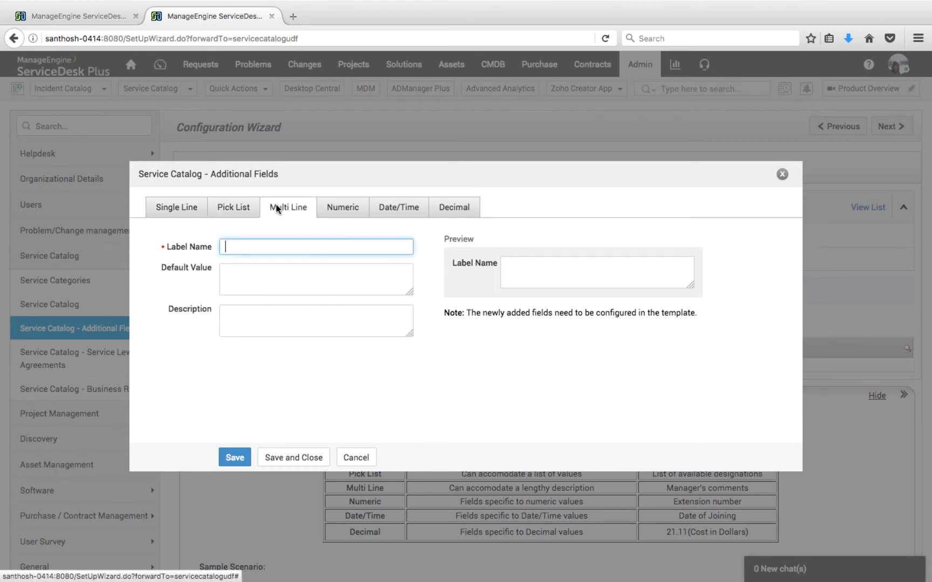
pyautogui.click(339, 208)
pyautogui.click(408, 208)
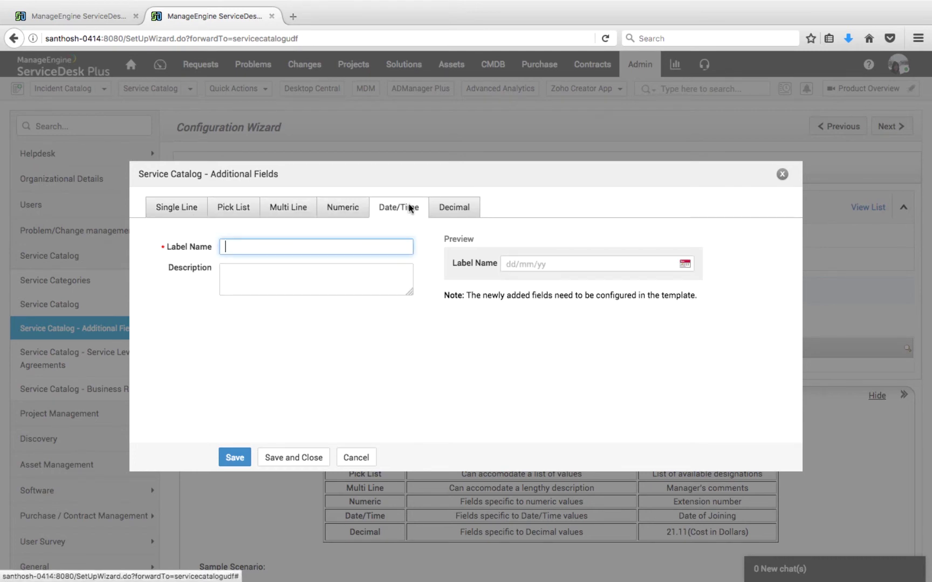
pyautogui.click(450, 208)
pyautogui.click(783, 176)
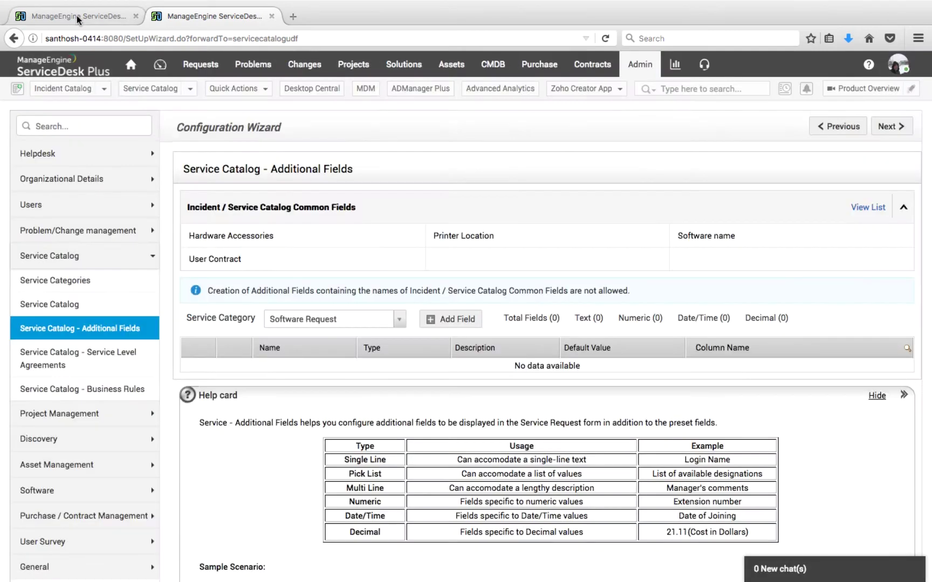
# Return to the Software Access Form designer and start a new resource titled "Software Requirements"
pyautogui.click(79, 19)
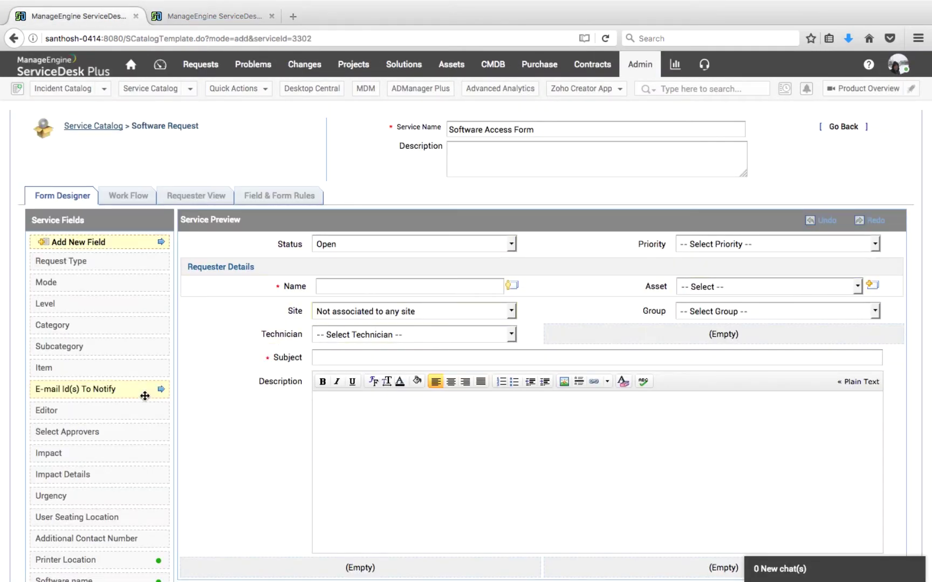
pyautogui.scroll(-2, 141, 394)
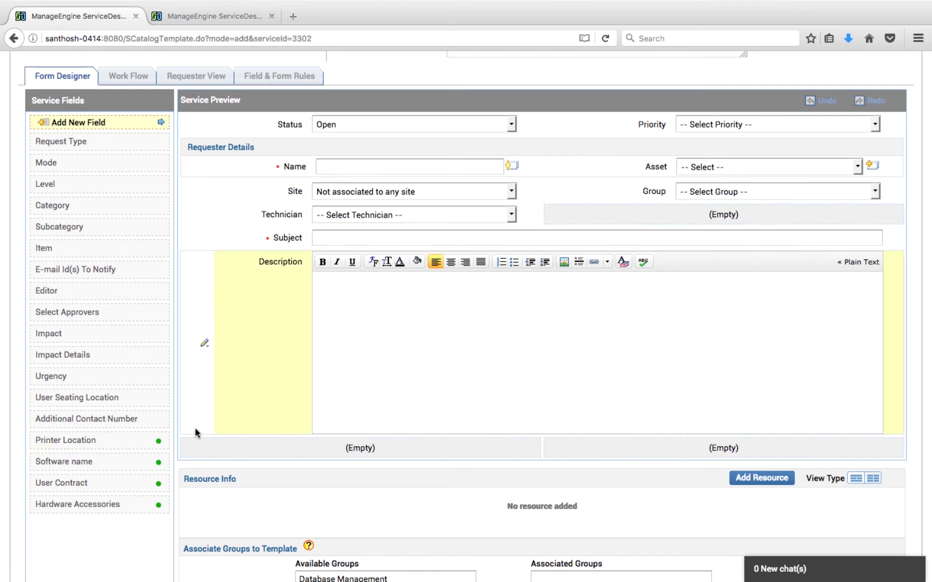
pyautogui.scroll(2, 199, 377)
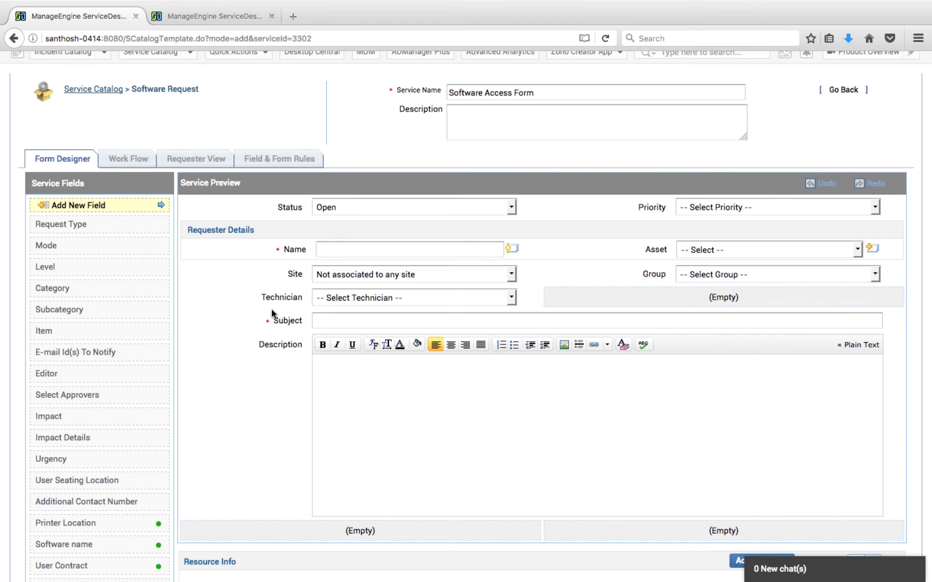
pyautogui.scroll(-5, 272, 311)
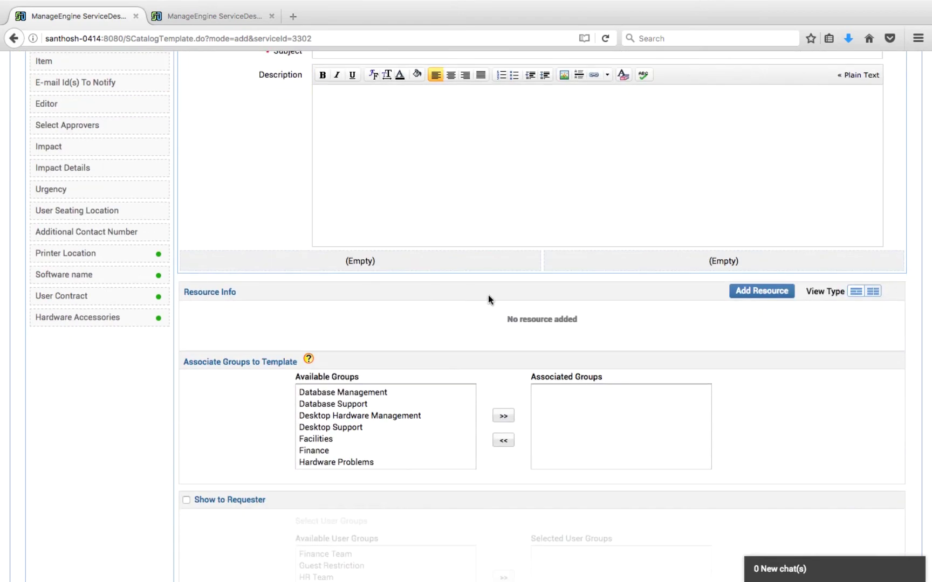
pyautogui.click(762, 294)
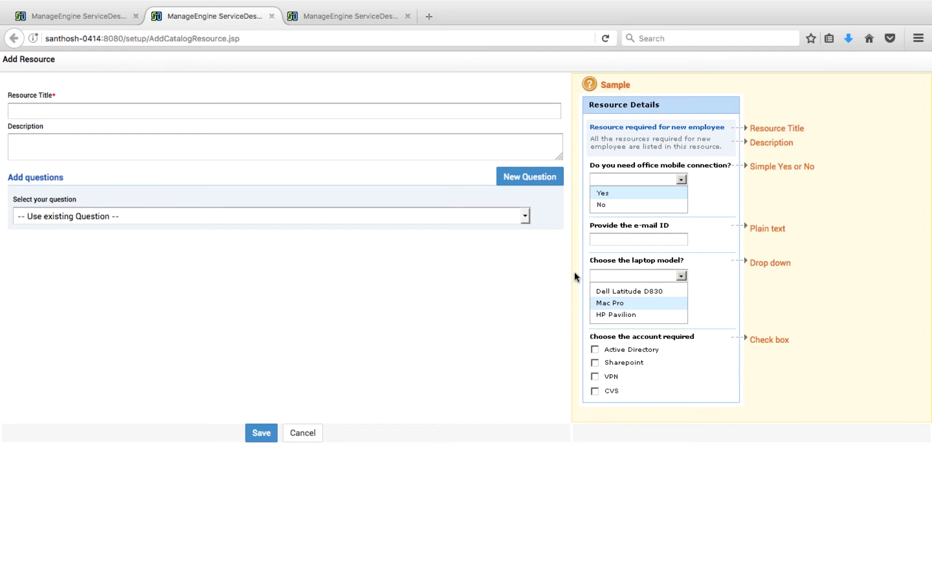
pyautogui.click(272, 106)
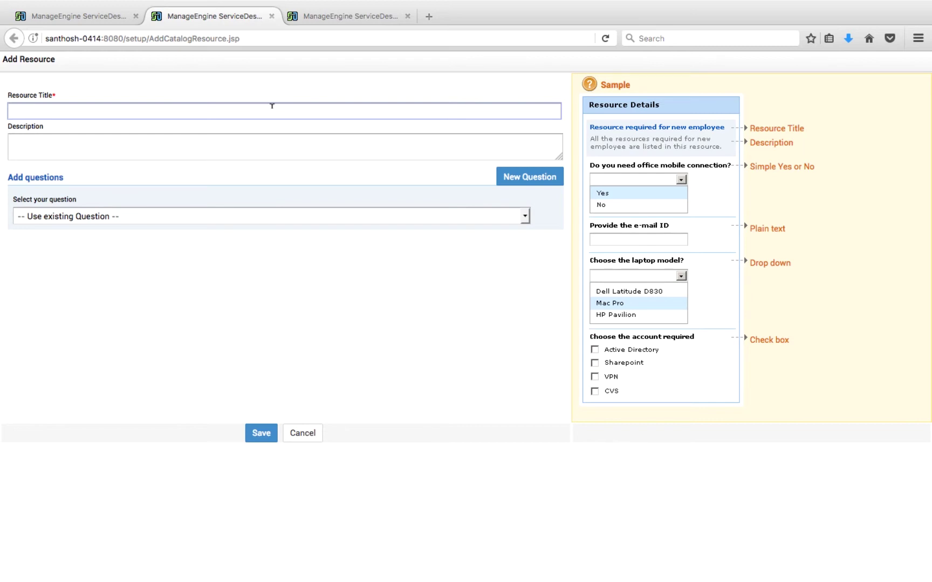
pyautogui.write('Software Requirement')
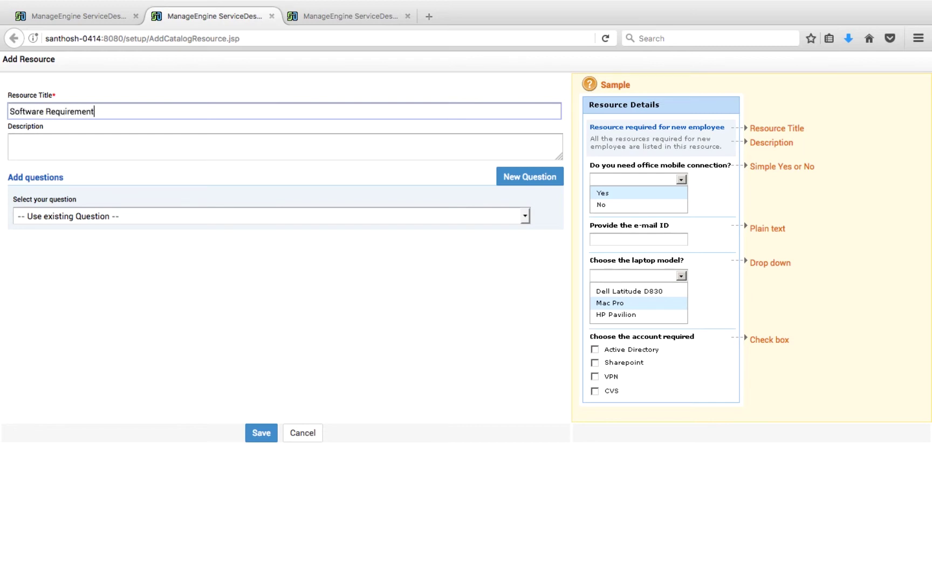
pyautogui.write('s')
# Start a new question for the resource, review the question types, and make it a check box question reading "Name of Software required"
pyautogui.click(526, 180)
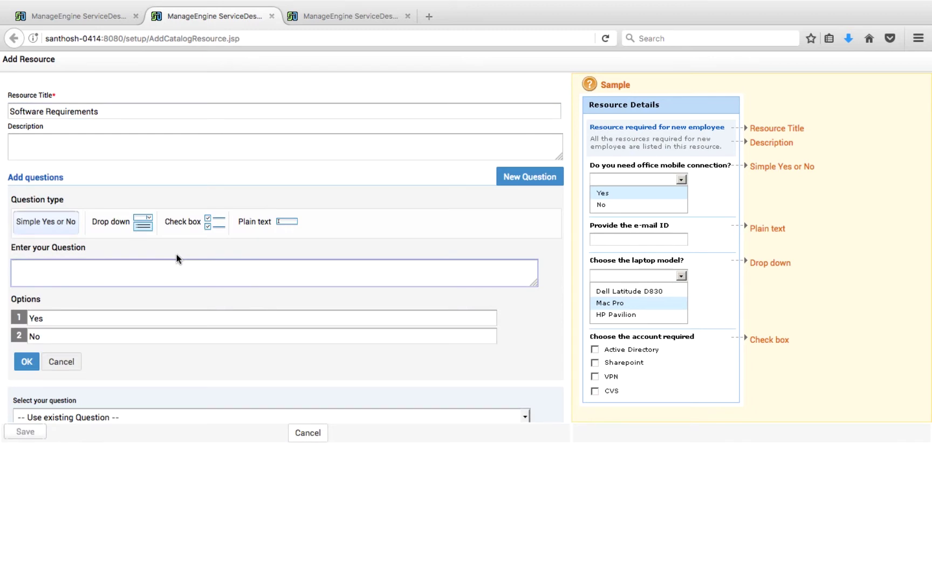
pyautogui.click(124, 230)
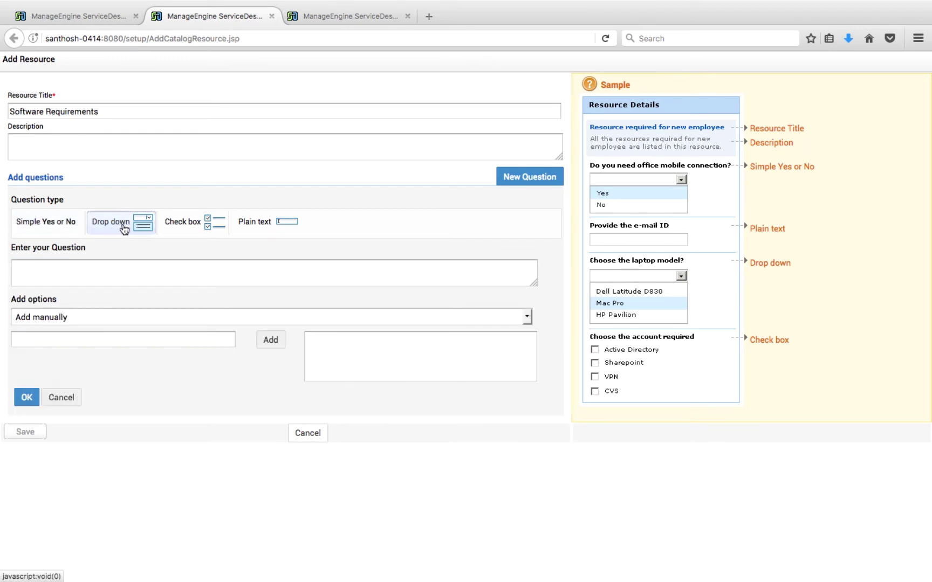
pyautogui.click(200, 232)
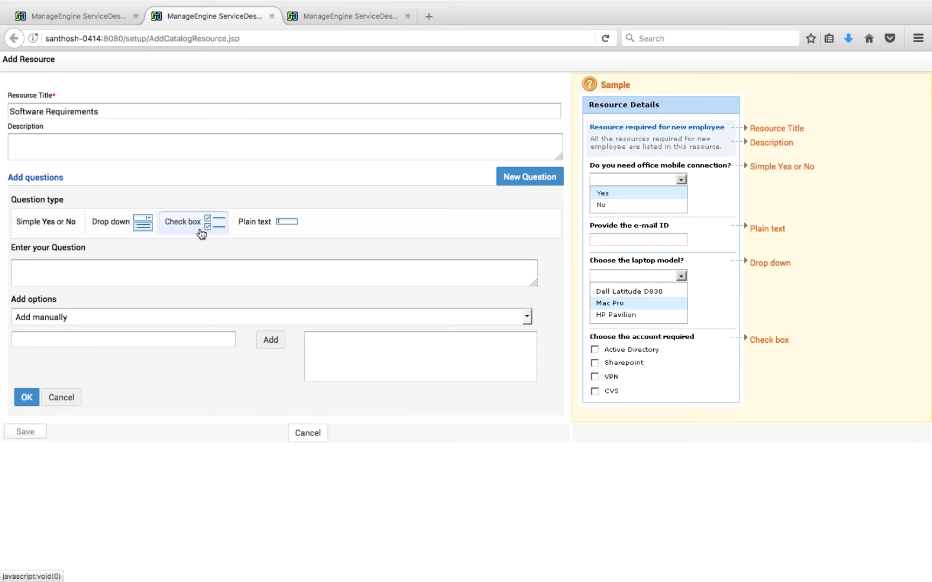
pyautogui.click(261, 231)
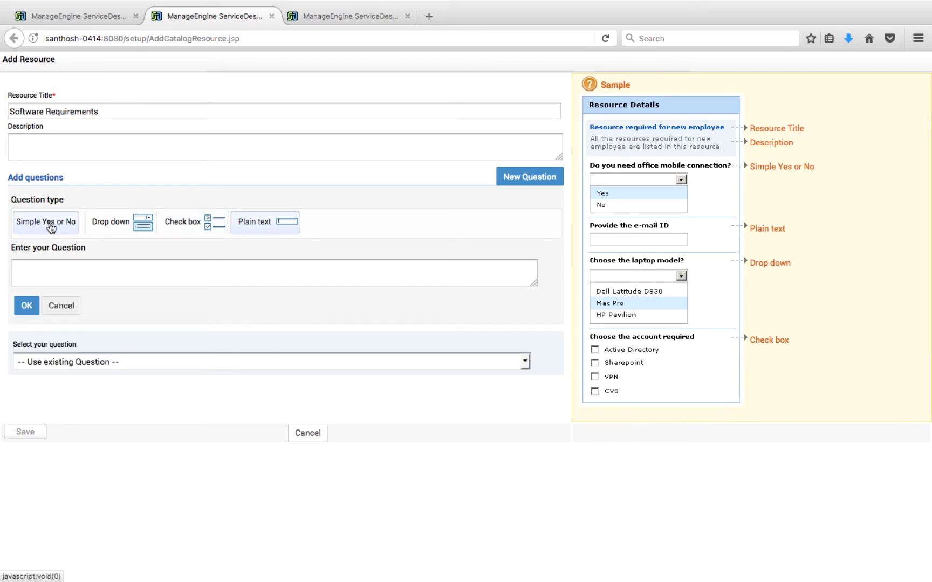
pyautogui.click(190, 231)
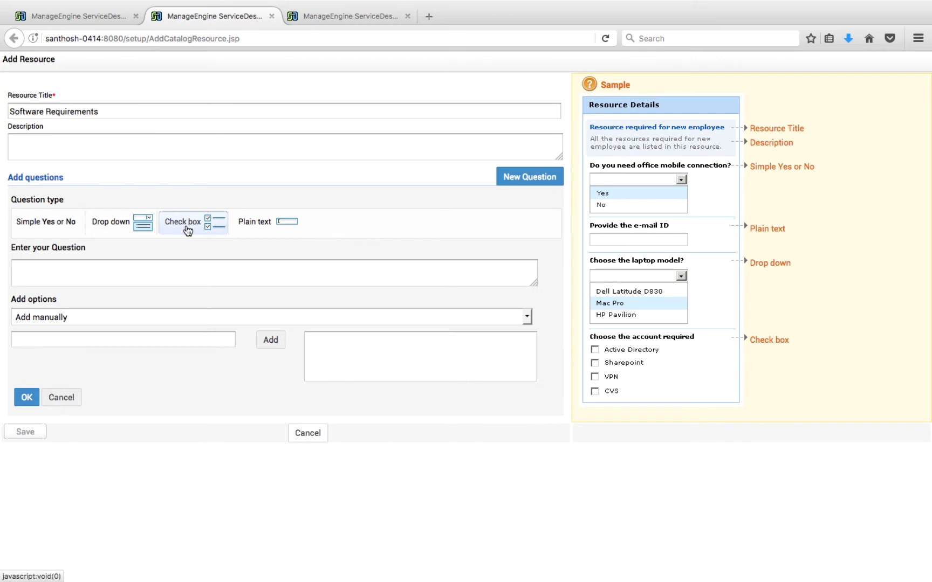
pyautogui.click(114, 277)
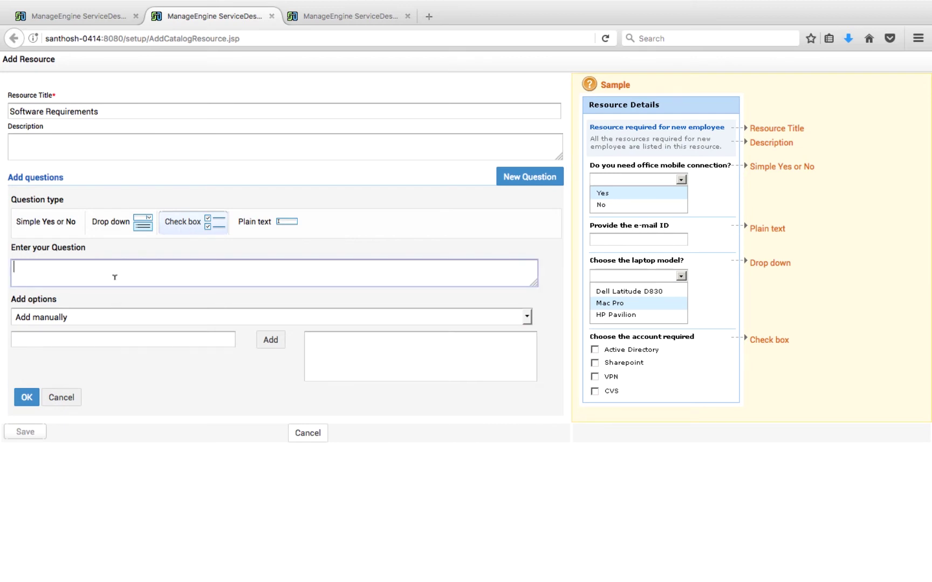
pyautogui.write('Name of Software required')
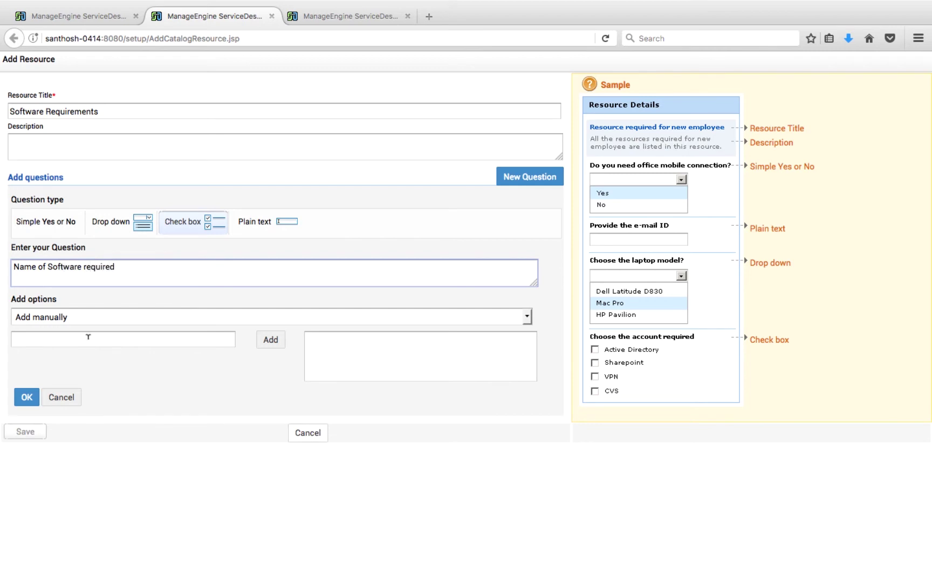
# Add the options "Microsoft Office", "Adobe photoshop" and "Notepad++" to the check box question and save the question
pyautogui.click(87, 337)
pyautogui.write('crosoft Office')
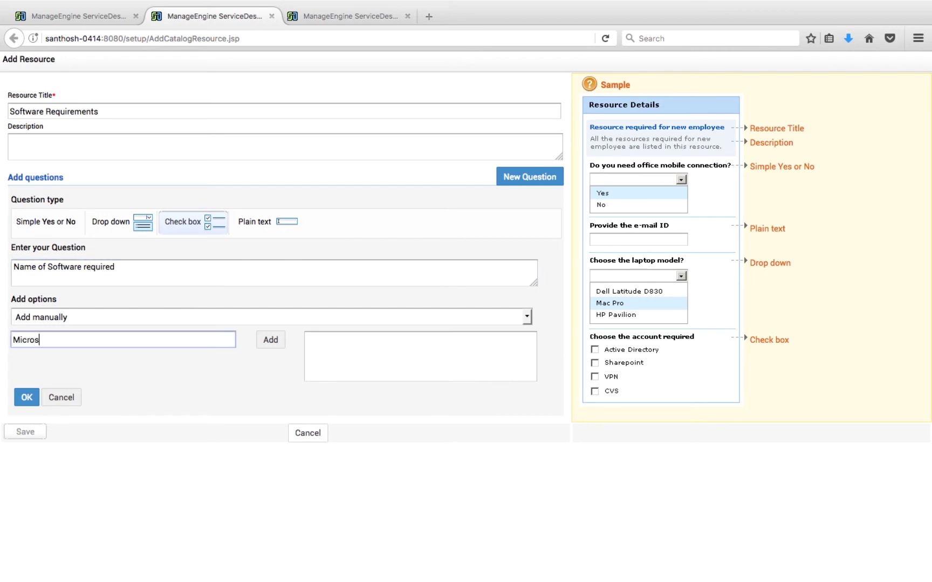
pyautogui.click(266, 340)
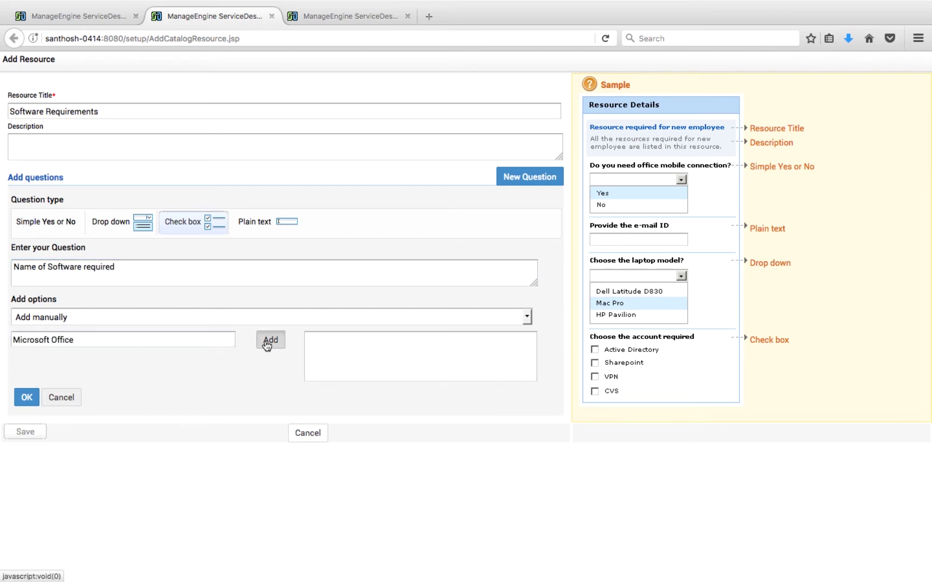
pyautogui.write('Adobe photoshop')
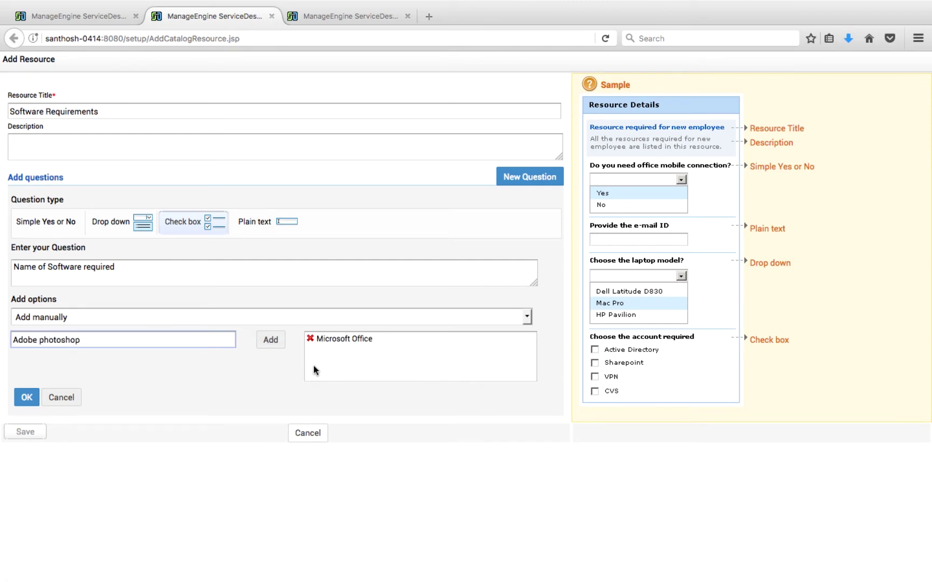
pyautogui.click(279, 345)
pyautogui.write('Notepad++')
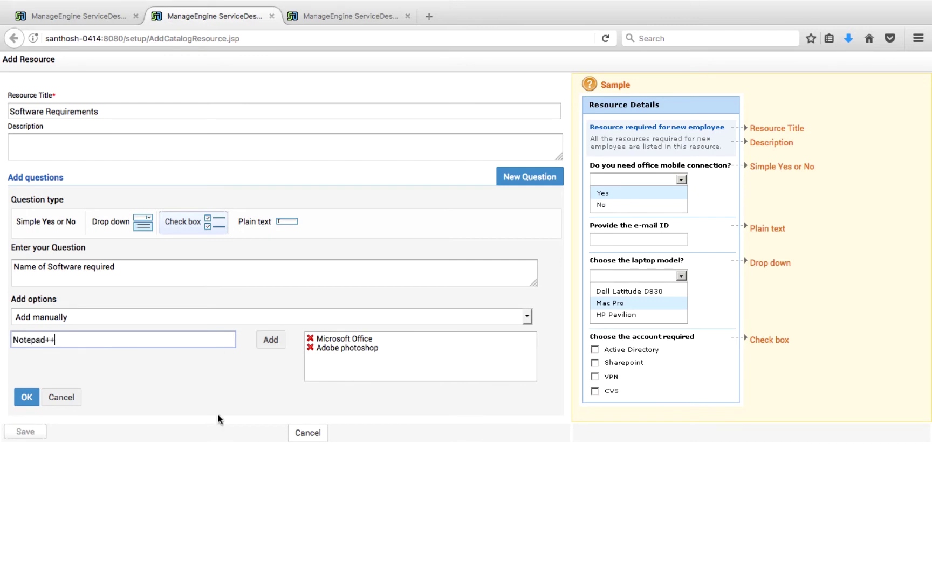
pyautogui.click(267, 341)
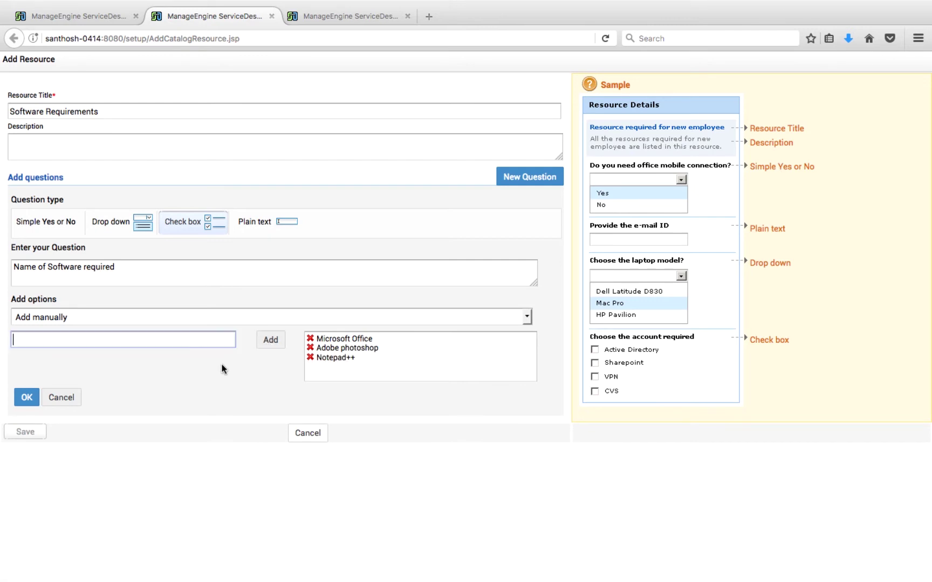
pyautogui.click(26, 398)
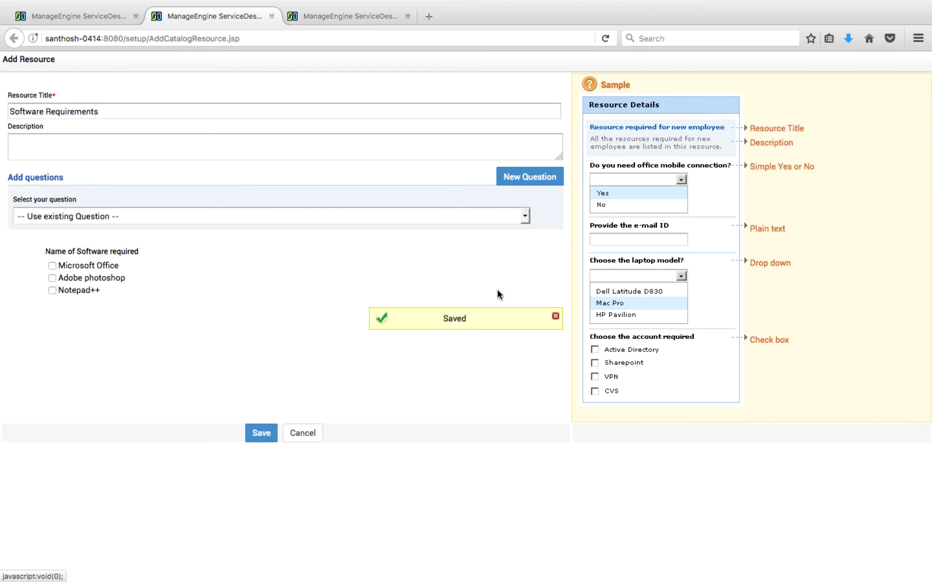
# Add a plain text question reading "Specifications if any" to the resource and save the Software Requirements resource
pyautogui.click(539, 184)
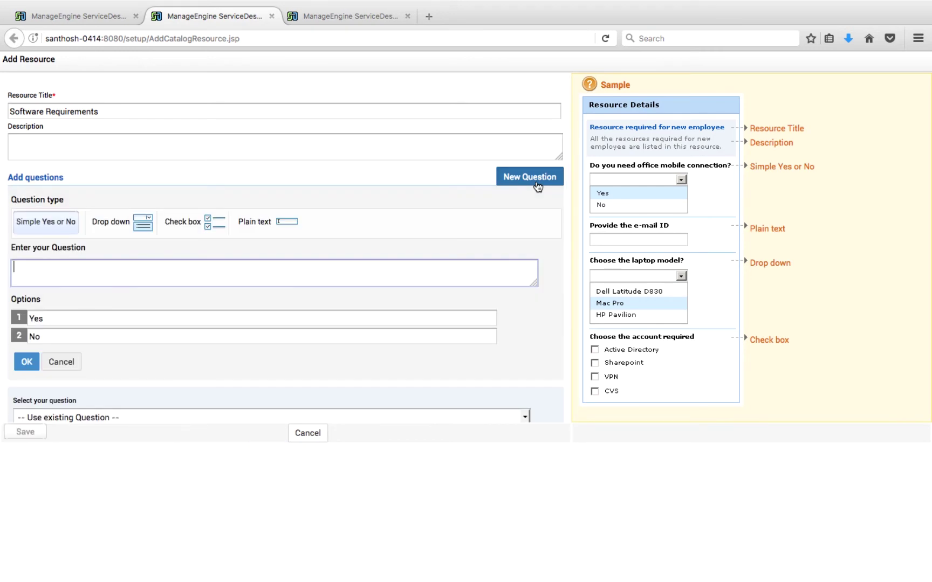
pyautogui.click(268, 229)
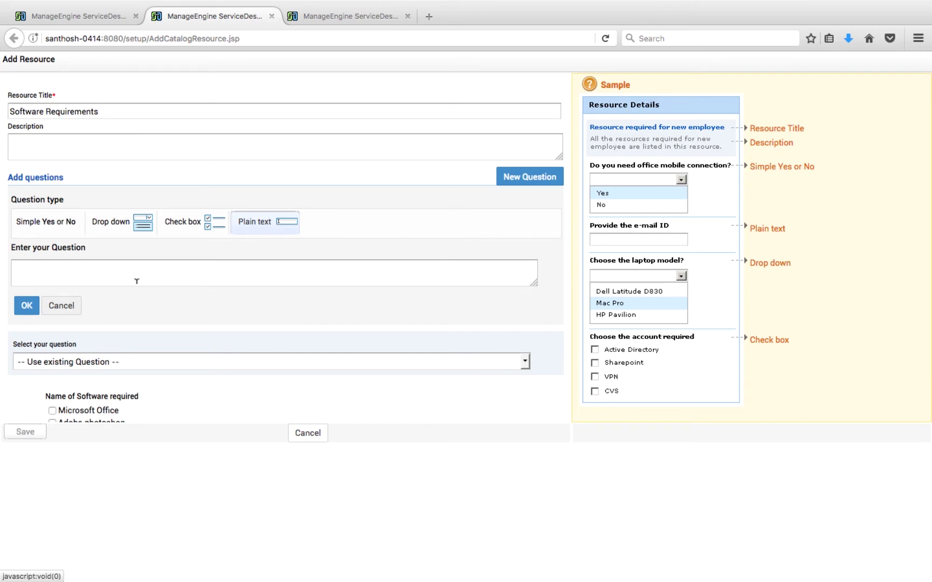
pyautogui.click(135, 277)
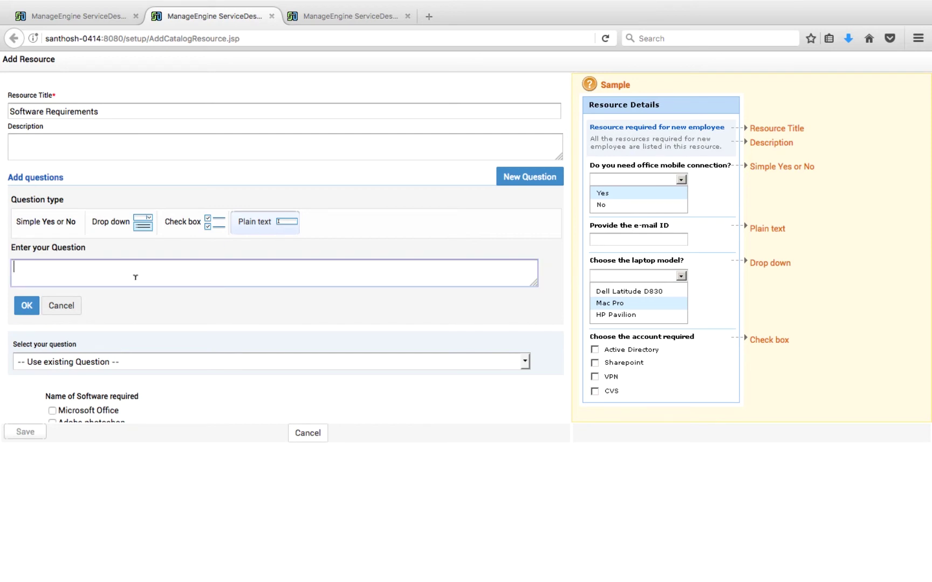
pyautogui.write('Specifications if any')
pyautogui.click(20, 303)
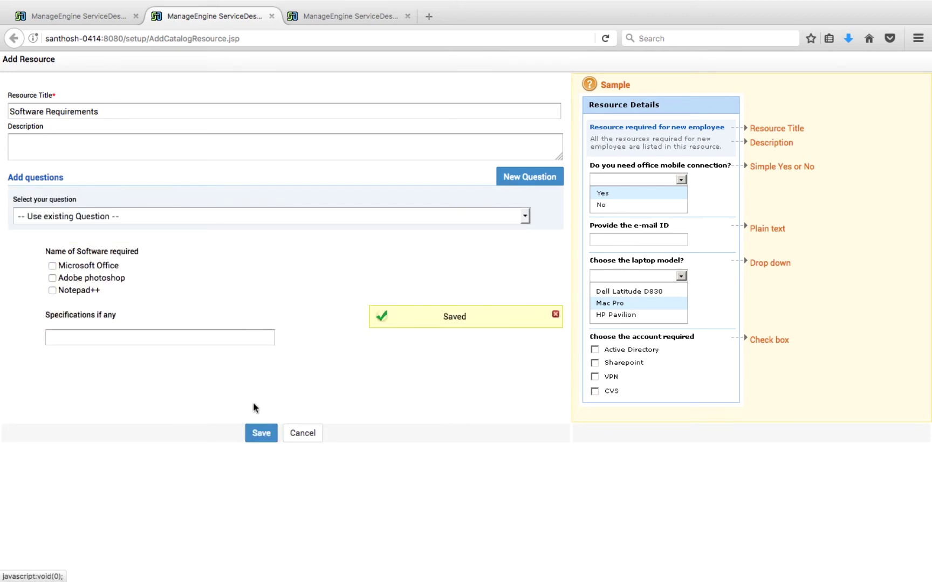
pyautogui.click(261, 433)
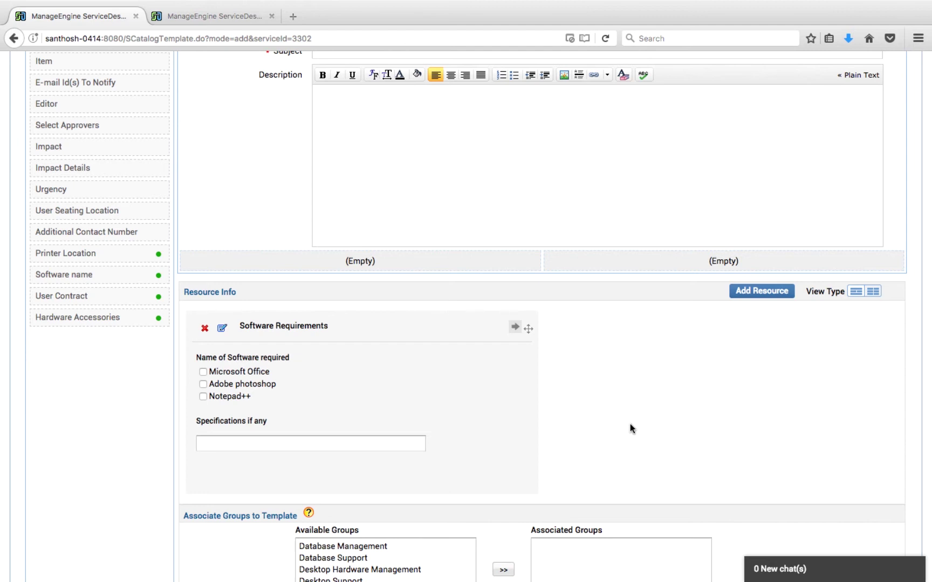
# Review the new resource and group settings in the template and enable Show to Requester for the service
pyautogui.scroll(5, 630, 425)
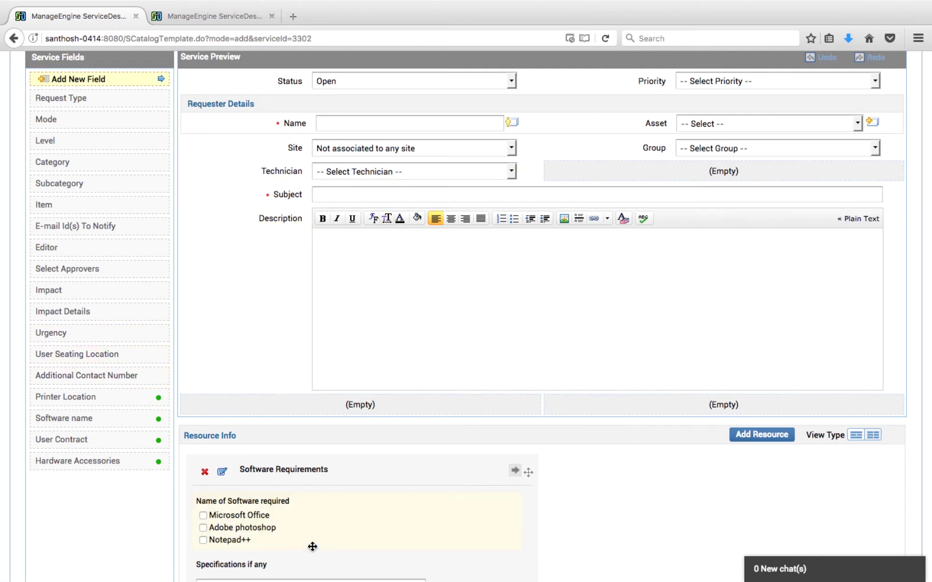
pyautogui.scroll(-6, 312, 546)
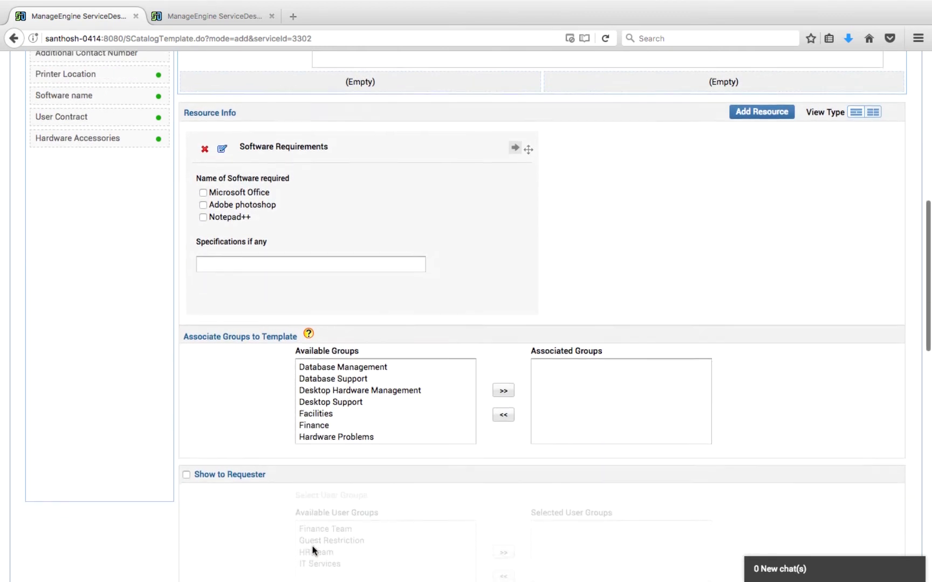
pyautogui.scroll(-1, 313, 549)
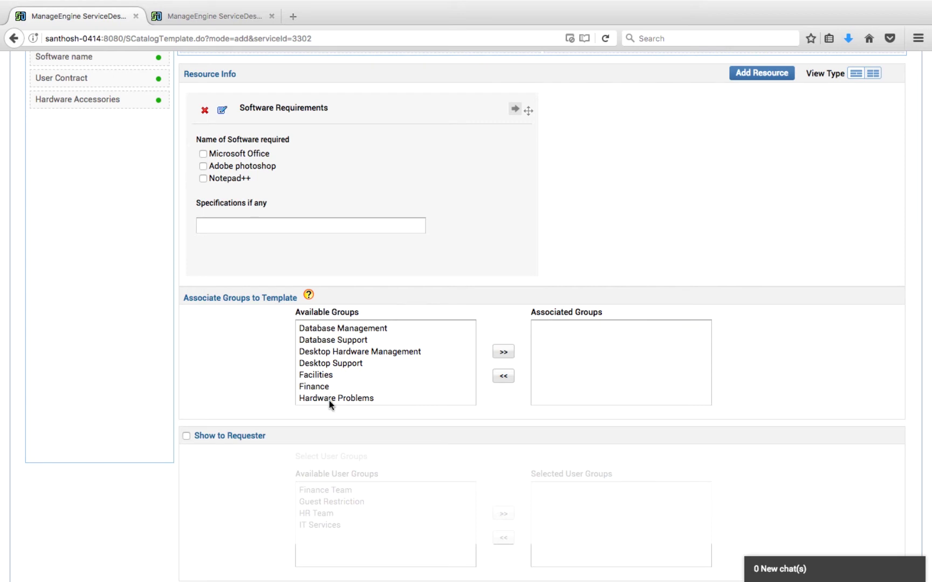
pyautogui.click(187, 436)
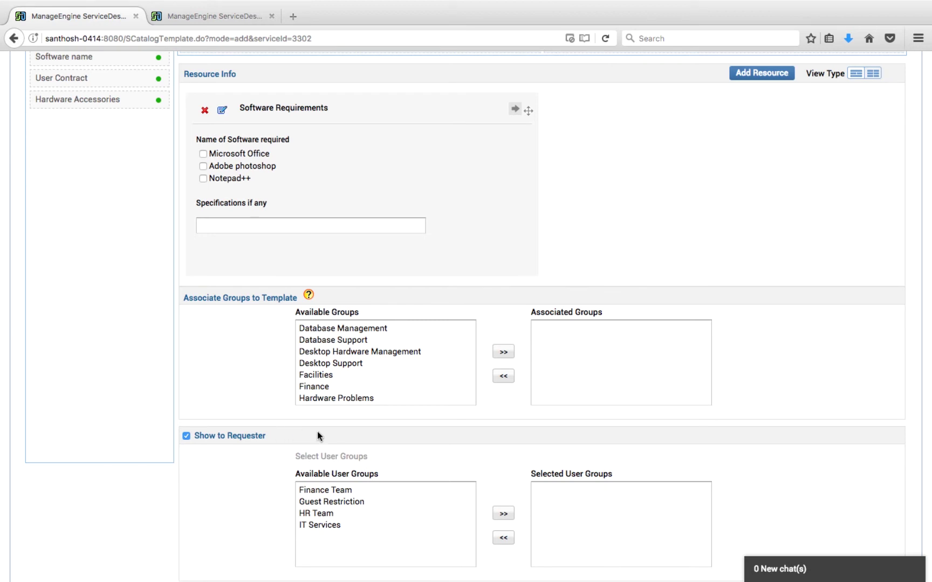
pyautogui.scroll(-5, 378, 432)
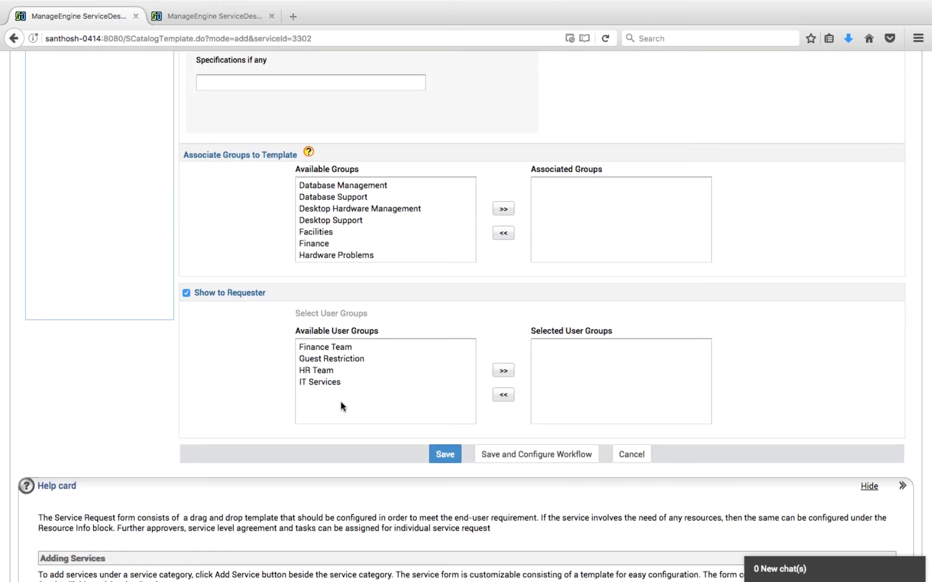
# Place the Select Approvers field beside Technician and the Editor field in a new row above Site on the service form
pyautogui.scroll(13, 341, 407)
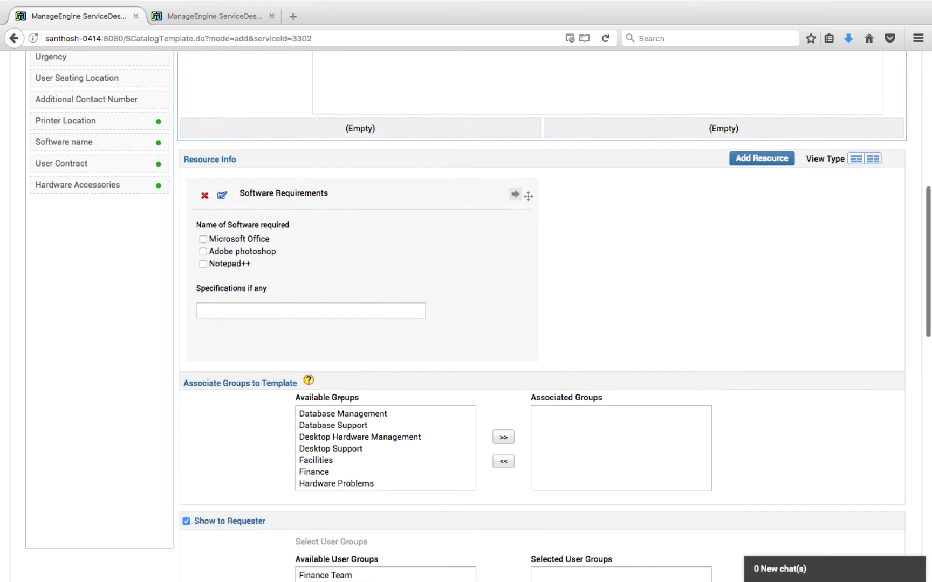
pyautogui.scroll(5, 340, 407)
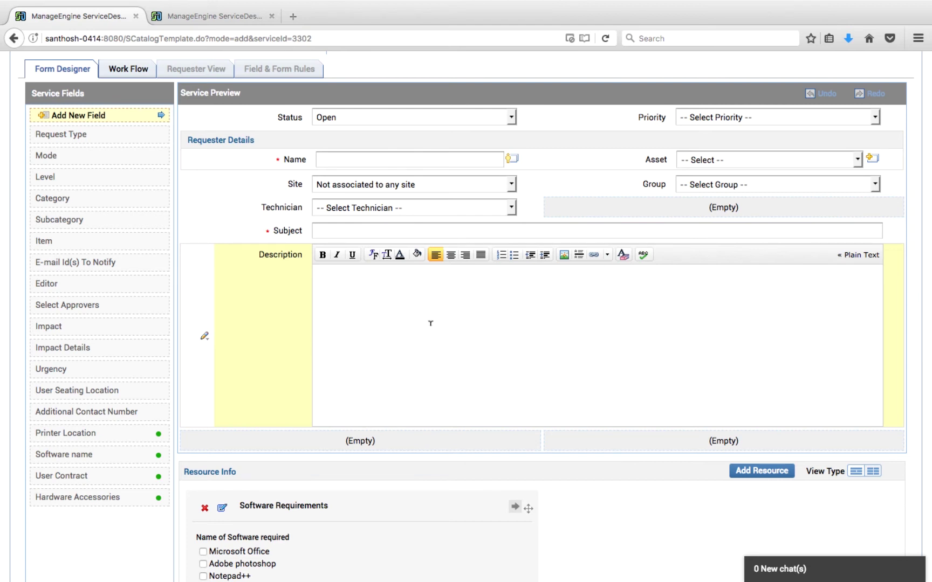
pyautogui.moveTo(131, 311); pyautogui.dragTo(611, 198)
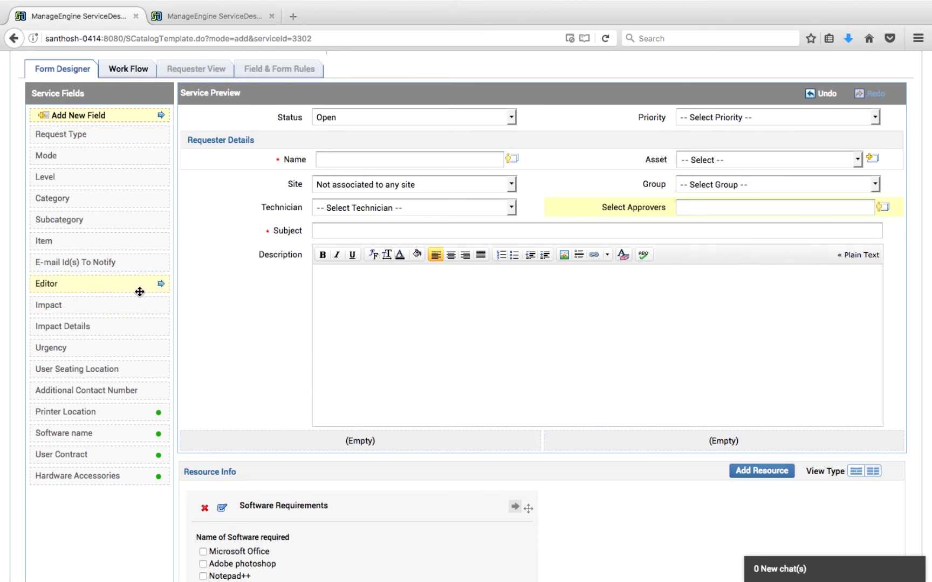
pyautogui.moveTo(140, 292); pyautogui.dragTo(474, 185)
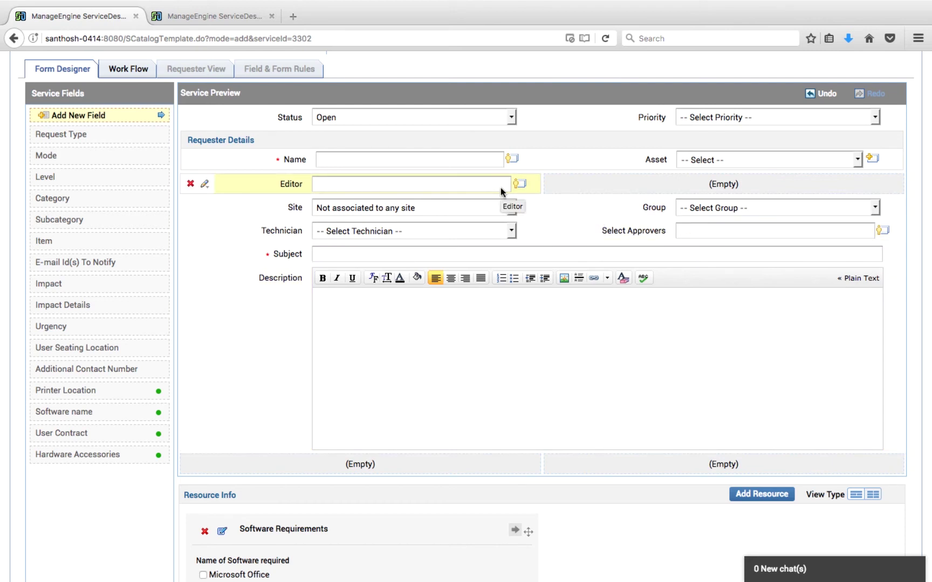
# Save the Software Access Form service template and proceed to configuring its workflow
pyautogui.scroll(-2, 480, 383)
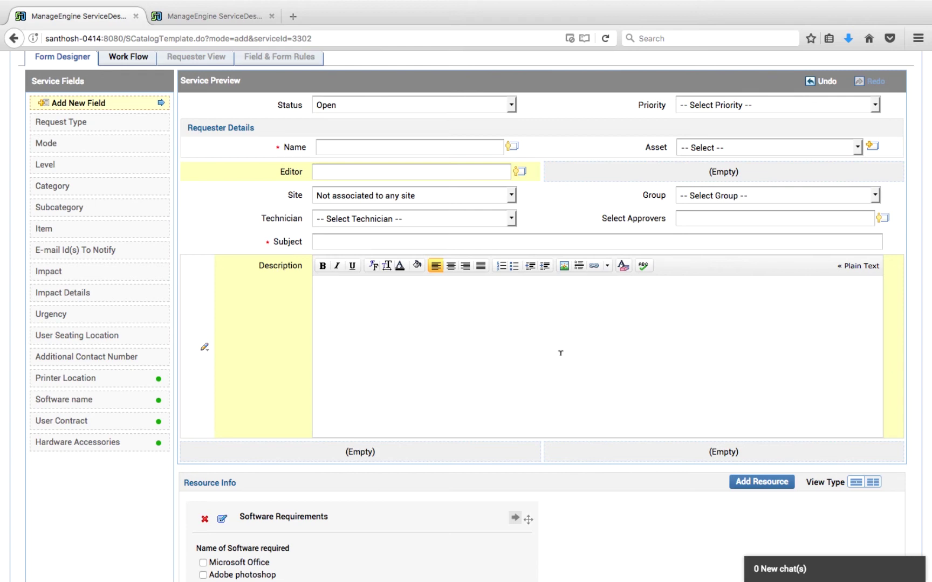
pyautogui.scroll(-10, 529, 361)
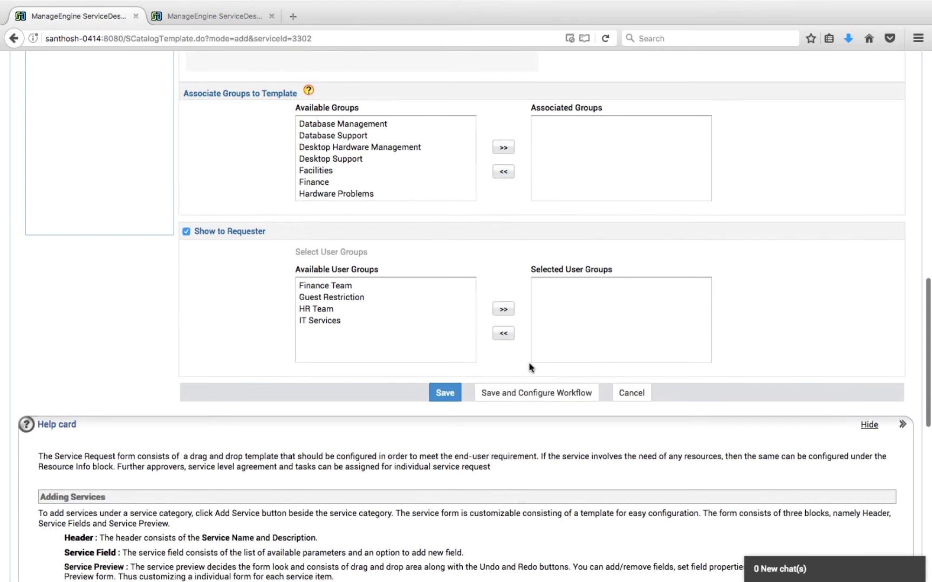
pyautogui.click(502, 399)
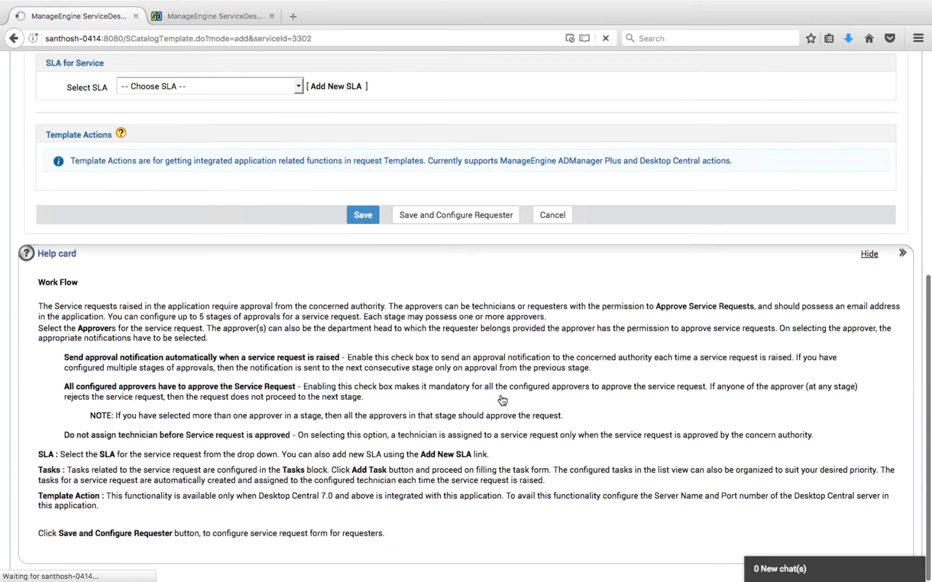
# Examine the approval, SLA, trigger task, tasks list and template action sections of the service workflow settings
pyautogui.scroll(6, 500, 399)
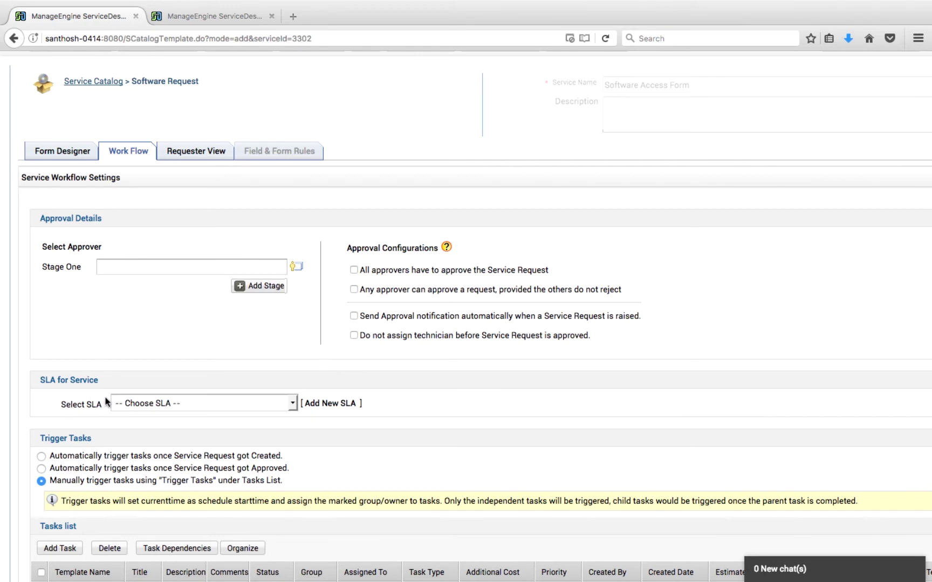
pyautogui.scroll(-5, 107, 402)
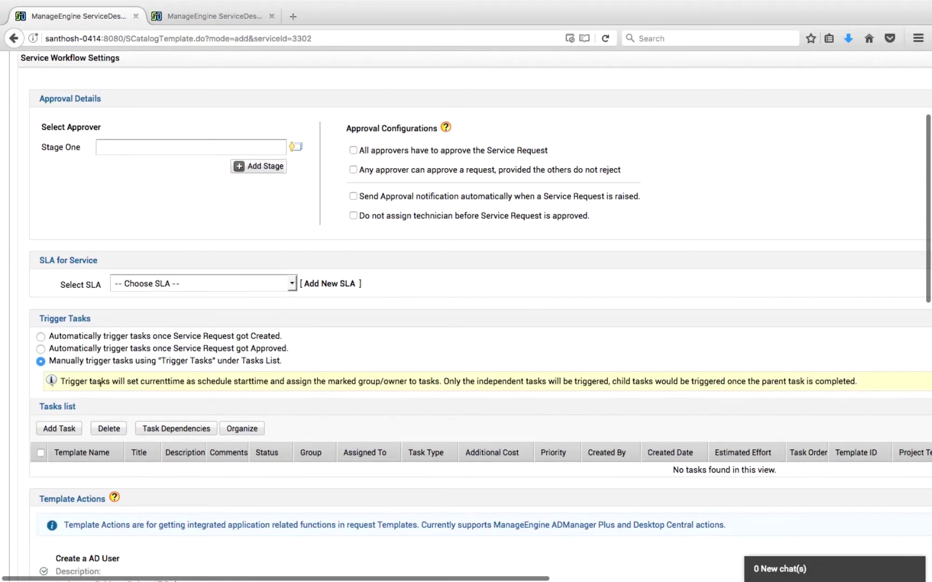
pyautogui.scroll(-5, 93, 434)
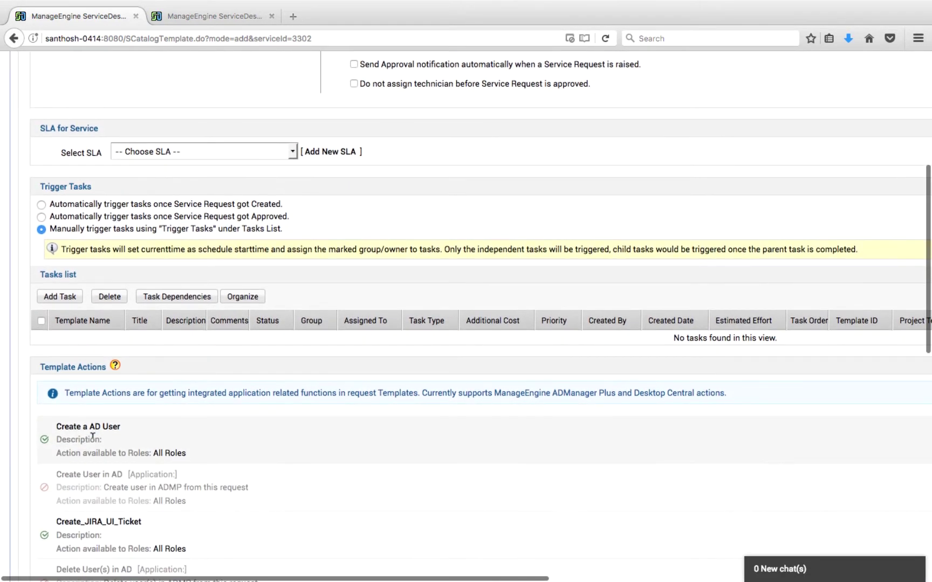
pyautogui.scroll(-8, 92, 437)
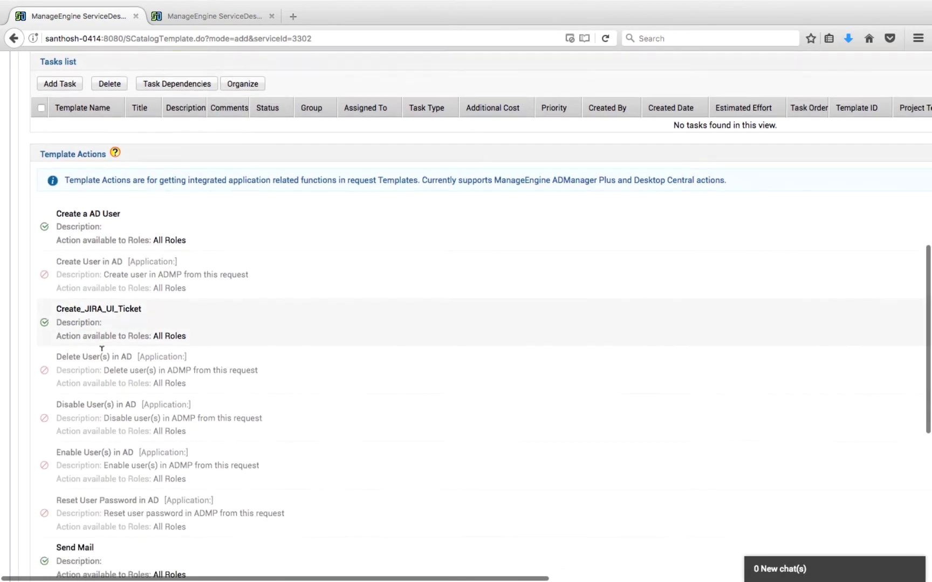
pyautogui.scroll(-1, 101, 349)
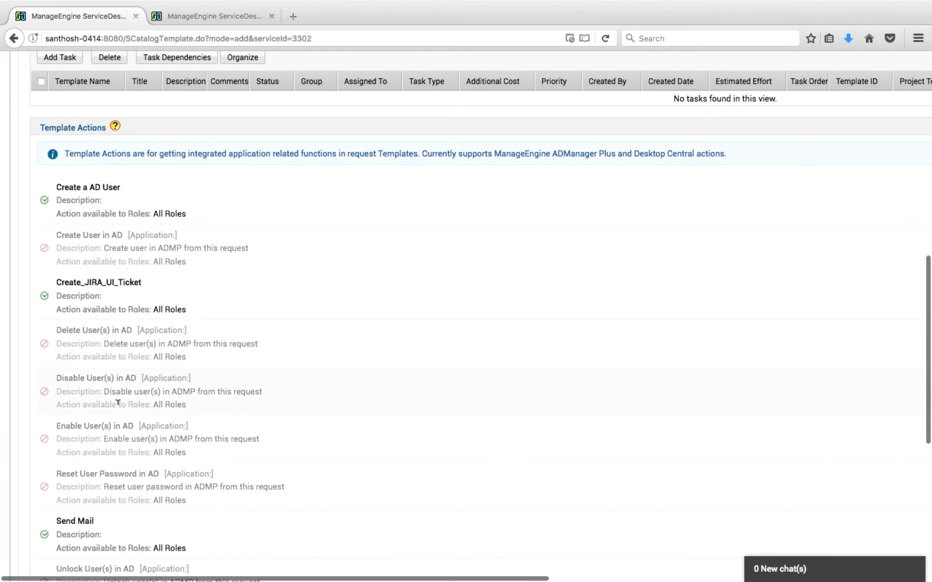
pyautogui.scroll(-8, 118, 405)
pyautogui.scroll(20, 118, 407)
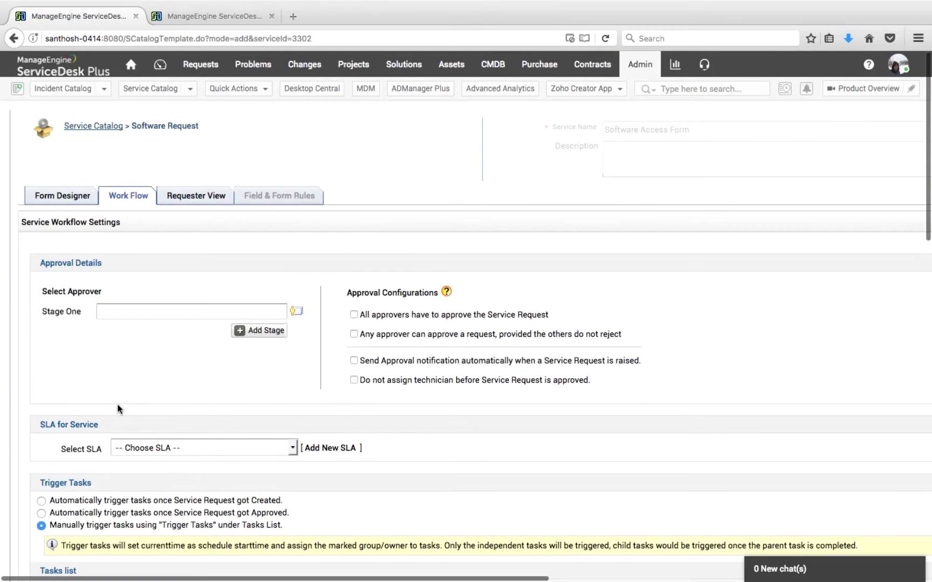
# Check the approvers offered for Stage One without choosing any, and add approval stages up to Stage Five
pyautogui.click(297, 312)
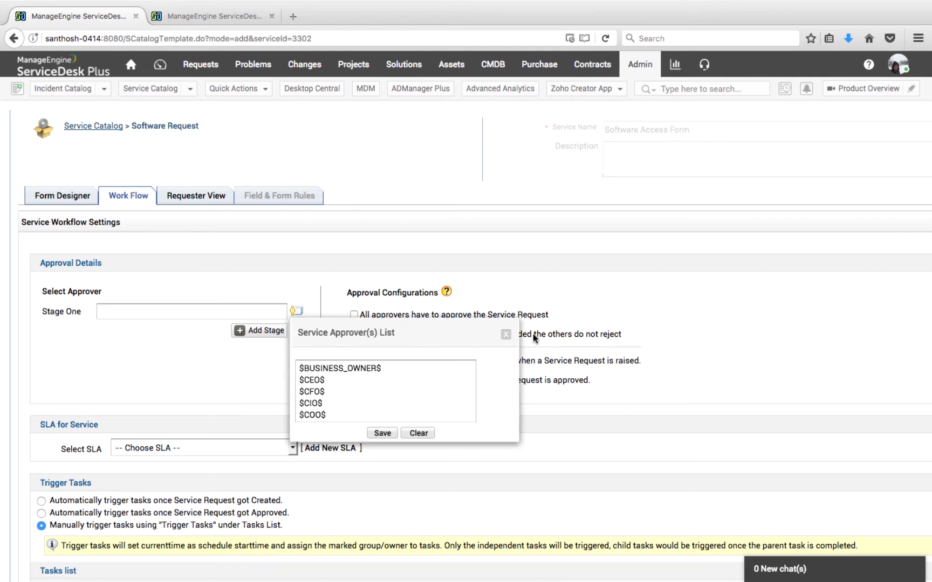
pyautogui.click(506, 334)
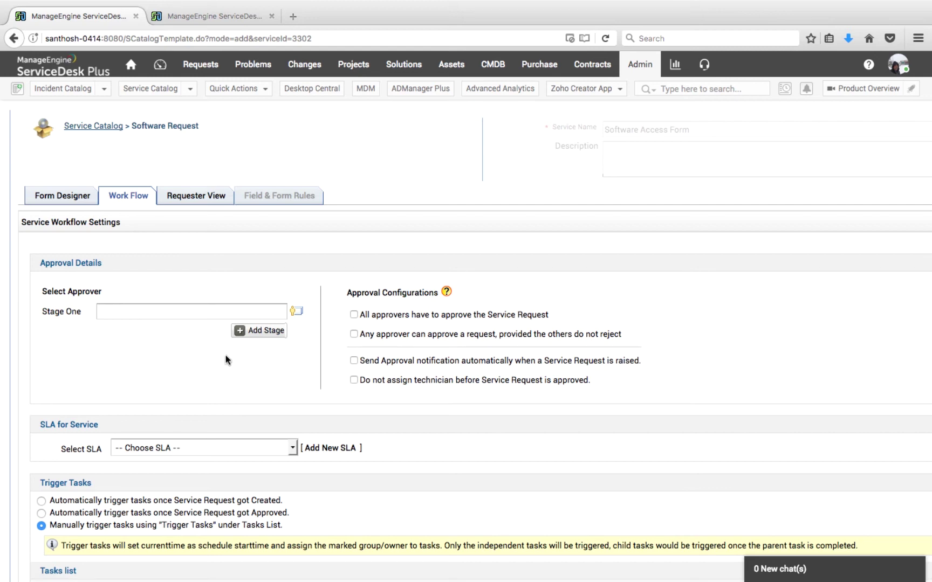
pyautogui.click(266, 330)
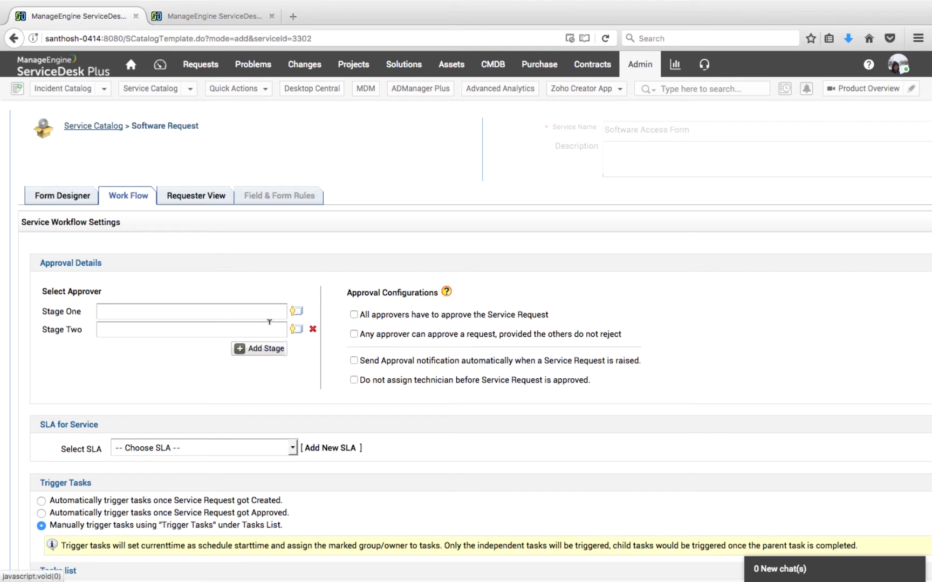
pyautogui.click(258, 350)
pyautogui.click(251, 368)
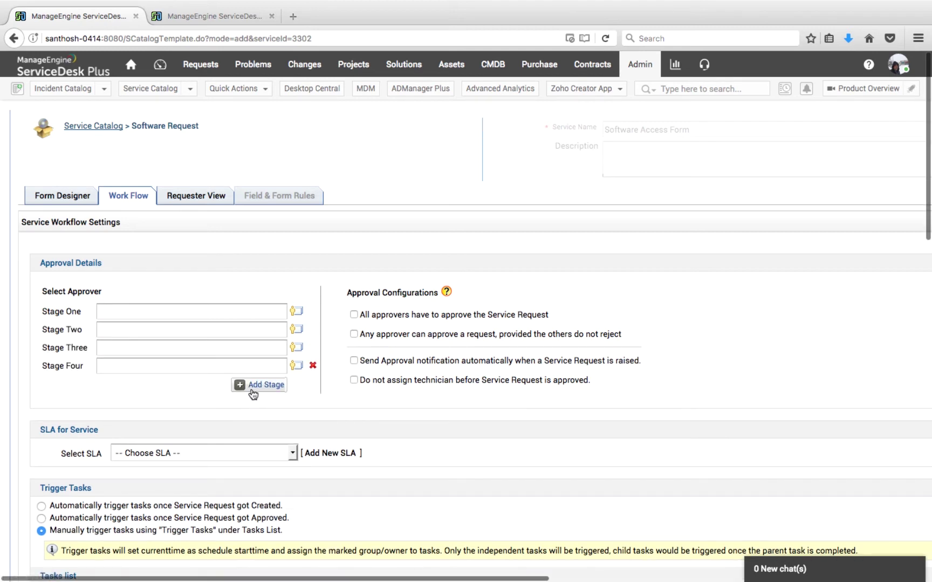
pyautogui.click(252, 385)
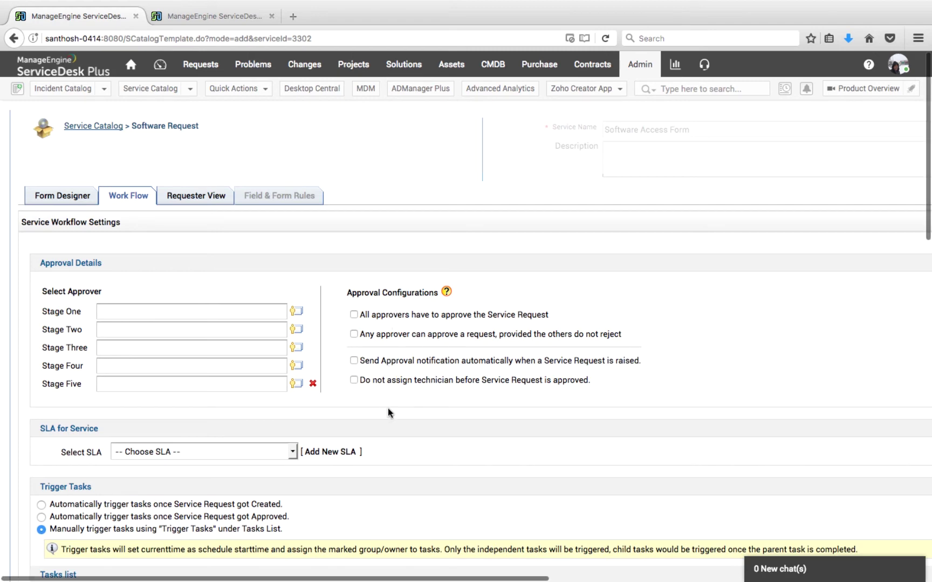
# Check the Service Request Approver permission in a requester's edit form from the admin requester list, closing it without changes
pyautogui.click(225, 16)
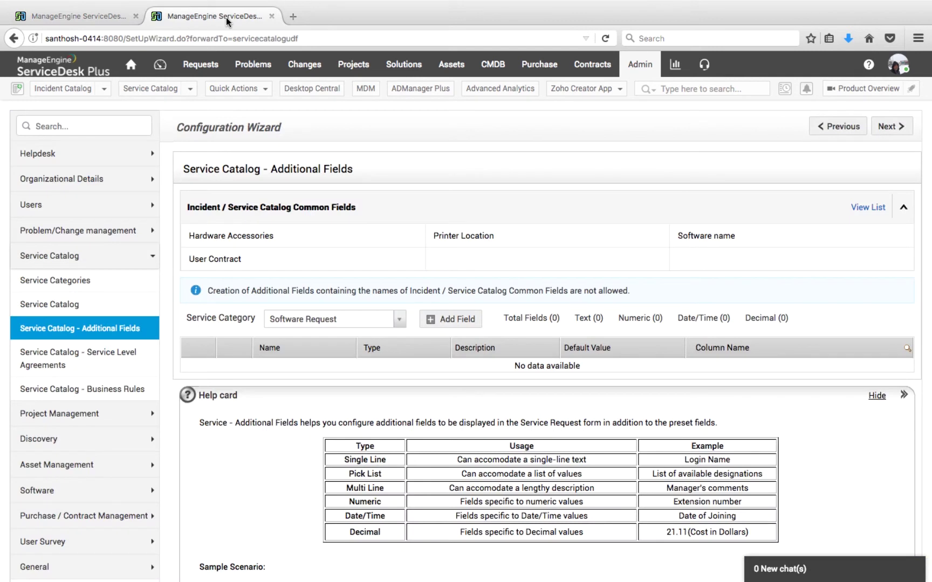
pyautogui.click(639, 66)
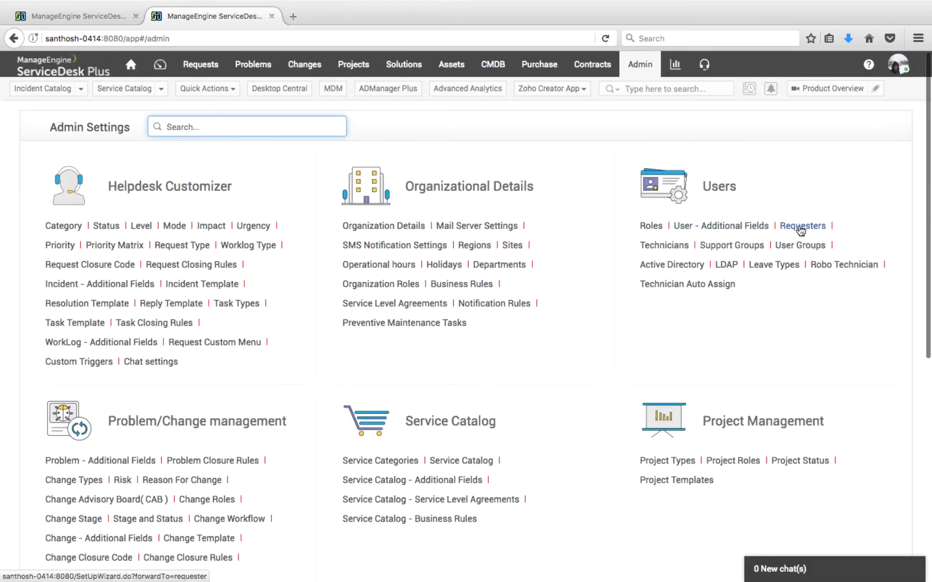
pyautogui.click(801, 229)
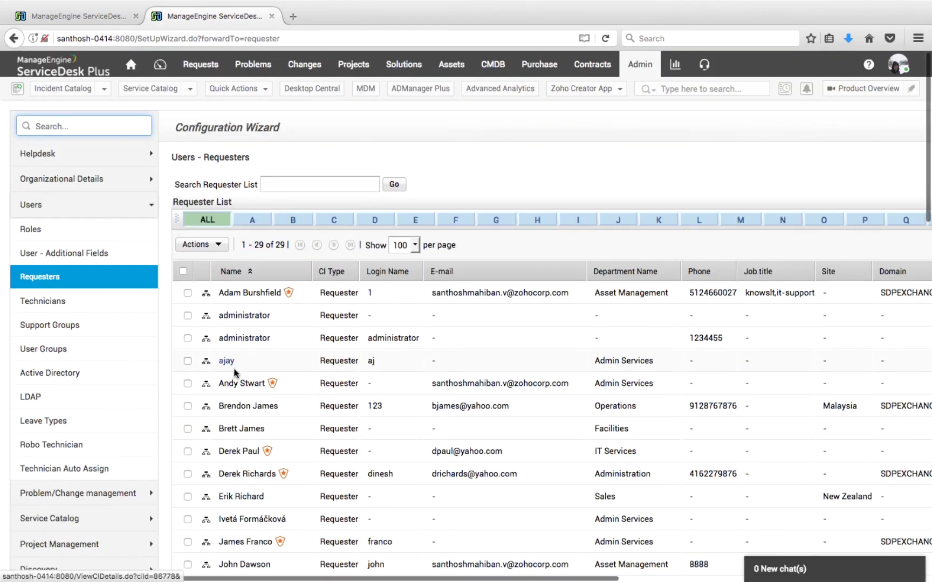
pyautogui.click(234, 408)
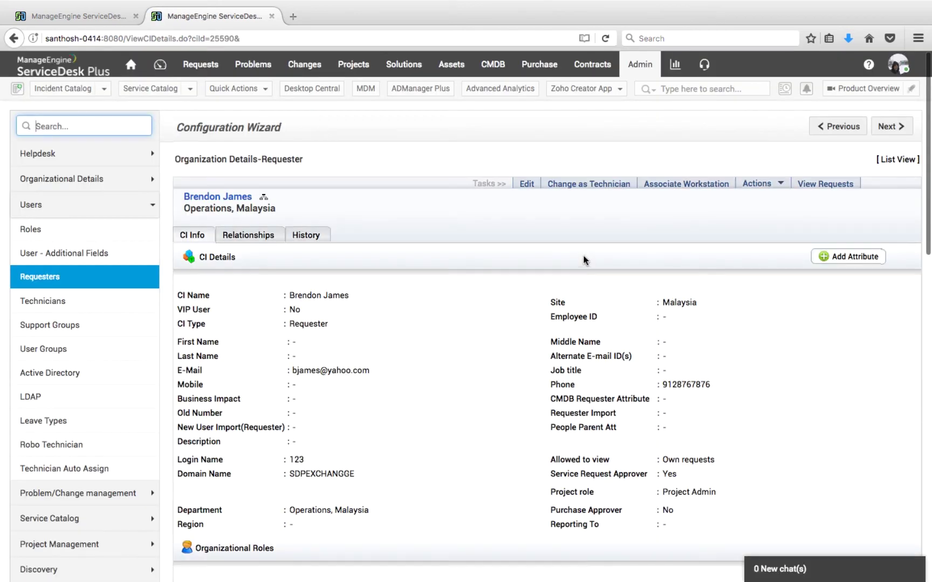
pyautogui.click(527, 184)
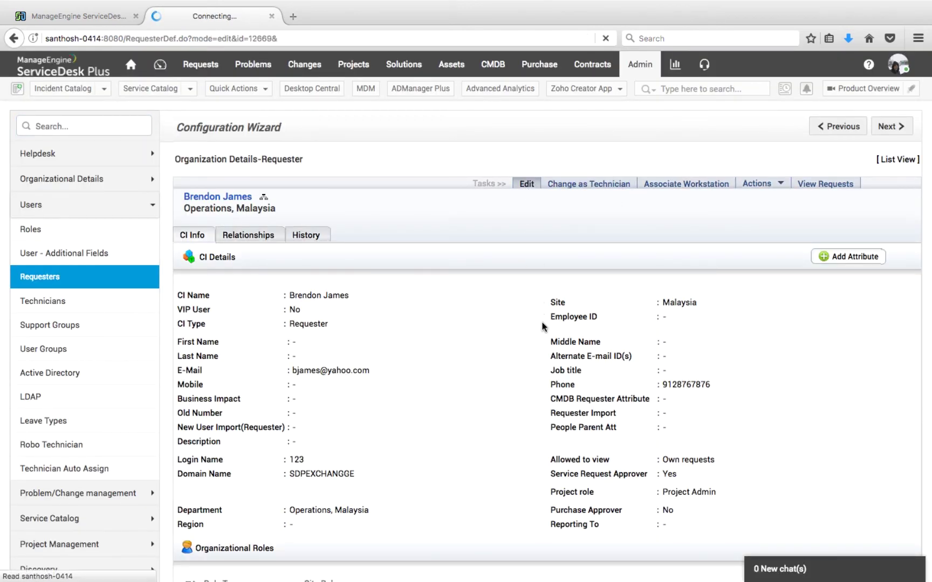
pyautogui.scroll(-5, 542, 323)
pyautogui.scroll(-10, 542, 321)
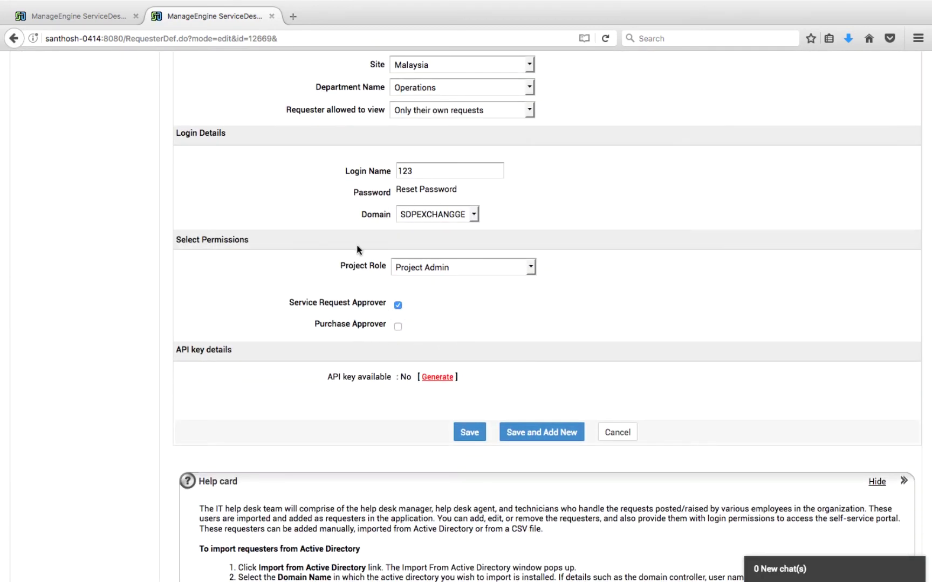
pyautogui.click(269, 18)
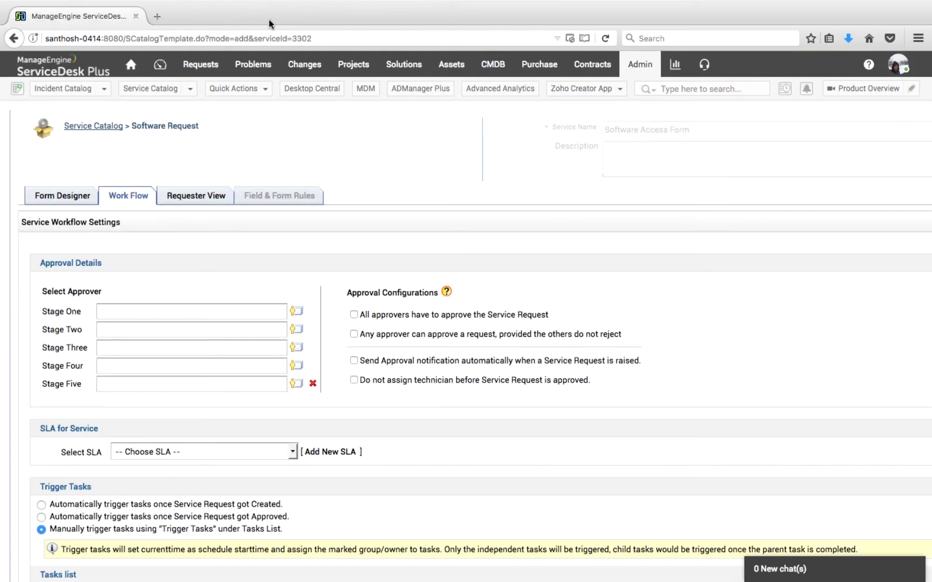
# Look through the approver variables and individual approvers offered for Stage One, closing the list without choosing any
pyautogui.click(294, 315)
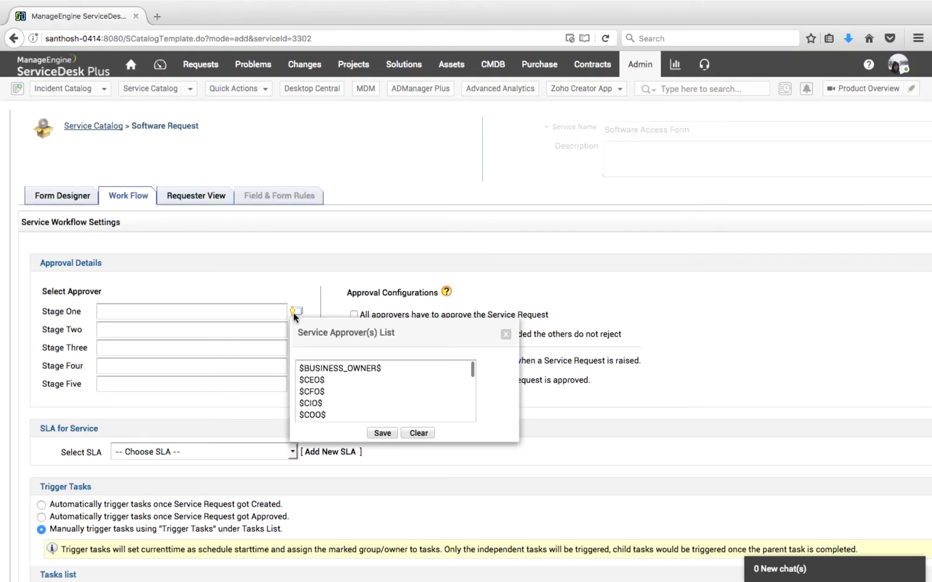
pyautogui.scroll(-2, 335, 398)
pyautogui.scroll(-3, 335, 398)
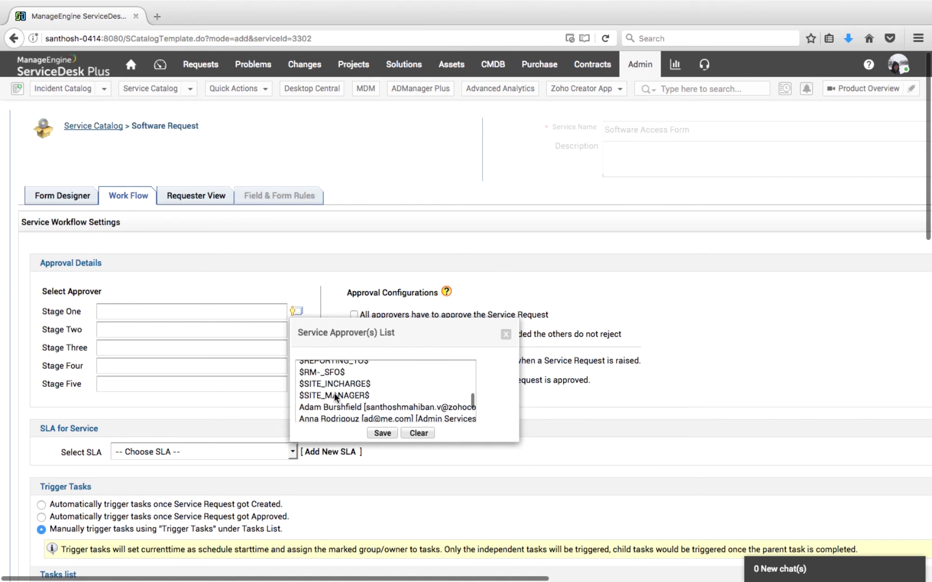
pyautogui.scroll(-1, 336, 398)
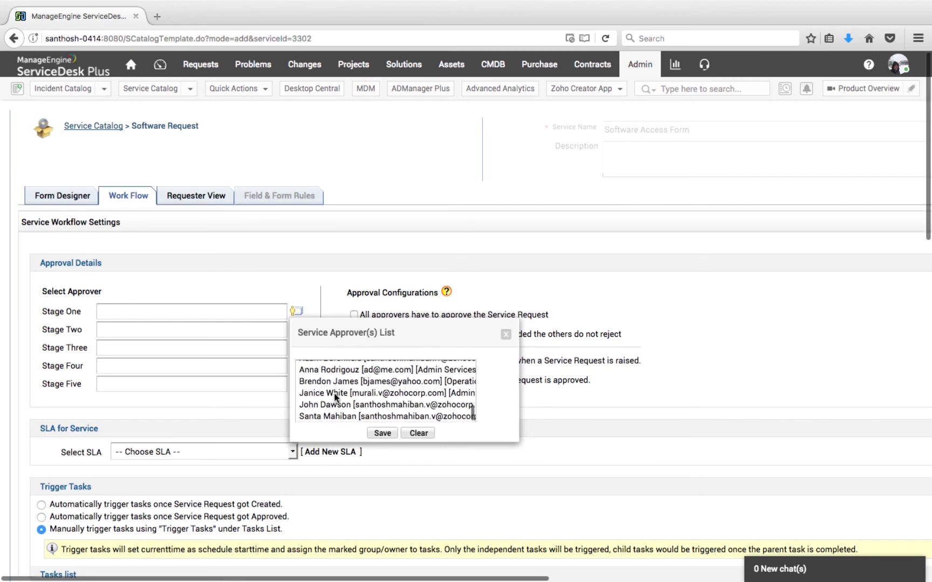
pyautogui.click(505, 335)
pyautogui.scroll(-5, 459, 428)
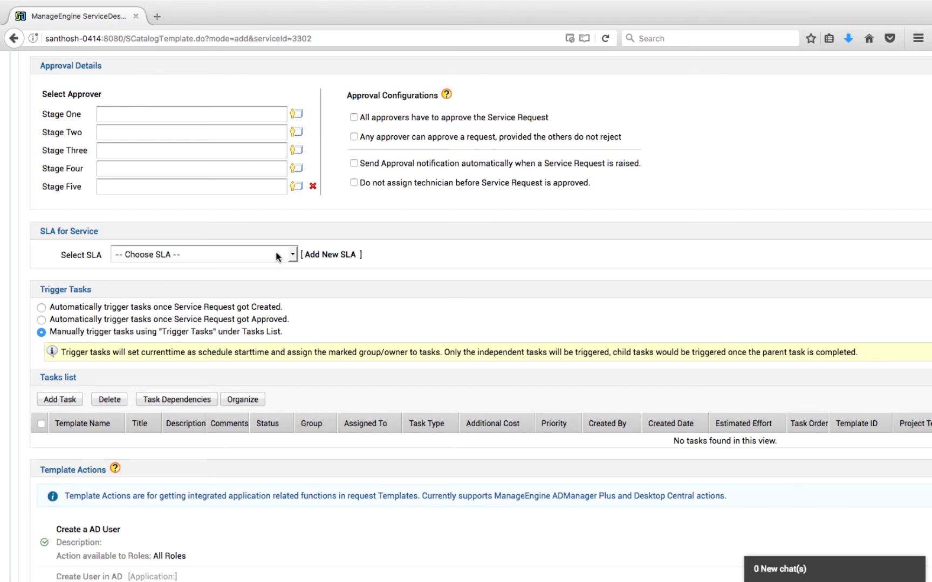
# Open the admin settings in a separate browser tab and start a new helpdesk SLA for the Australia site
pyautogui.scroll(5, 279, 257)
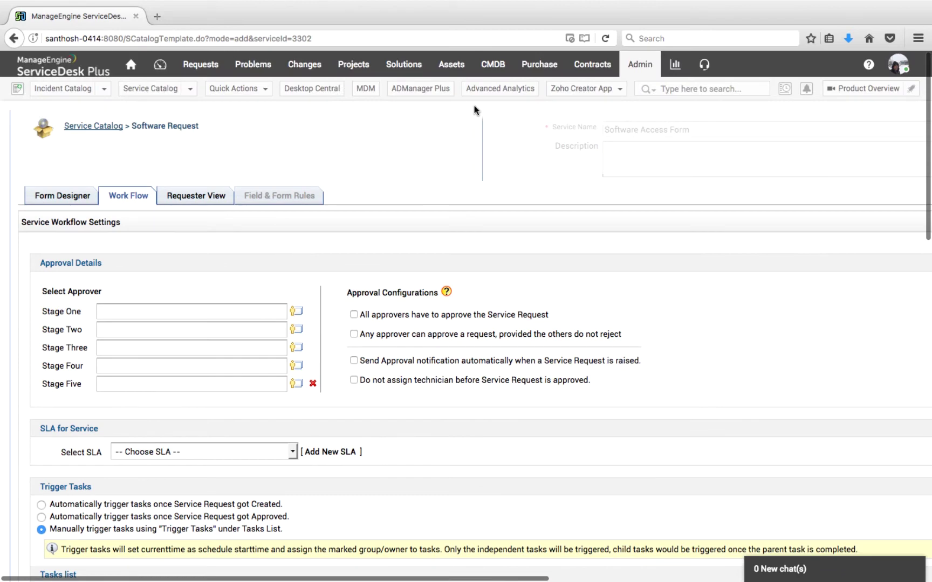
pyautogui.rightClick(640, 67)
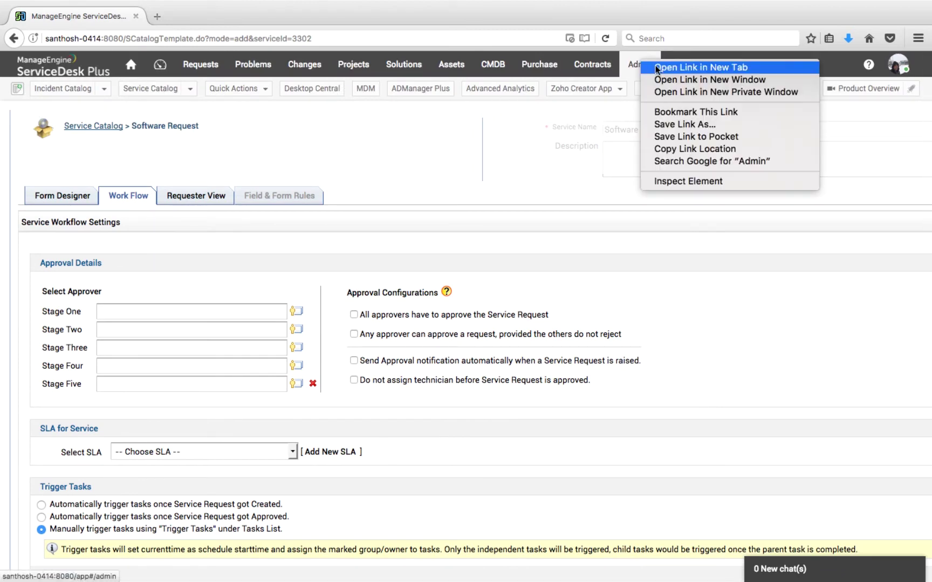
pyautogui.click(655, 66)
pyautogui.click(199, 19)
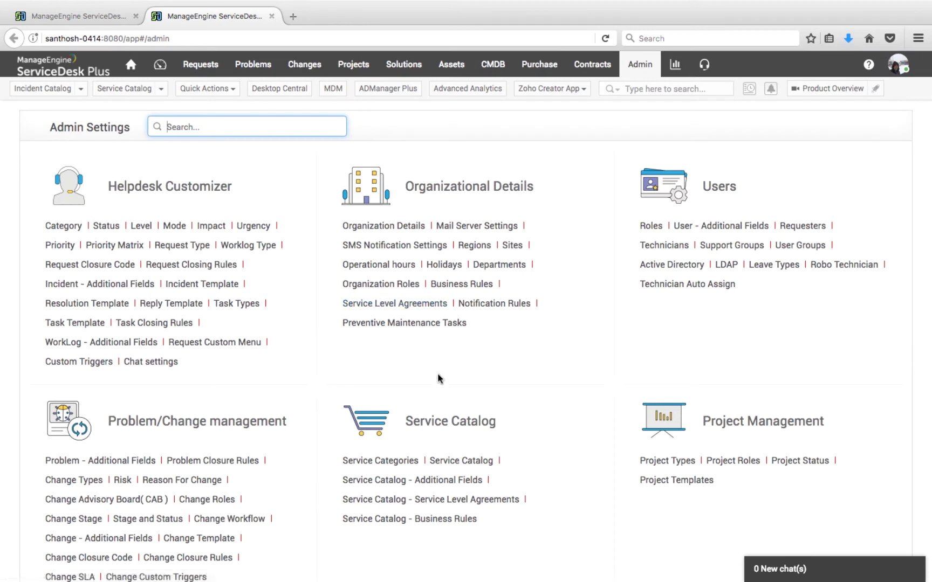
pyautogui.click(405, 303)
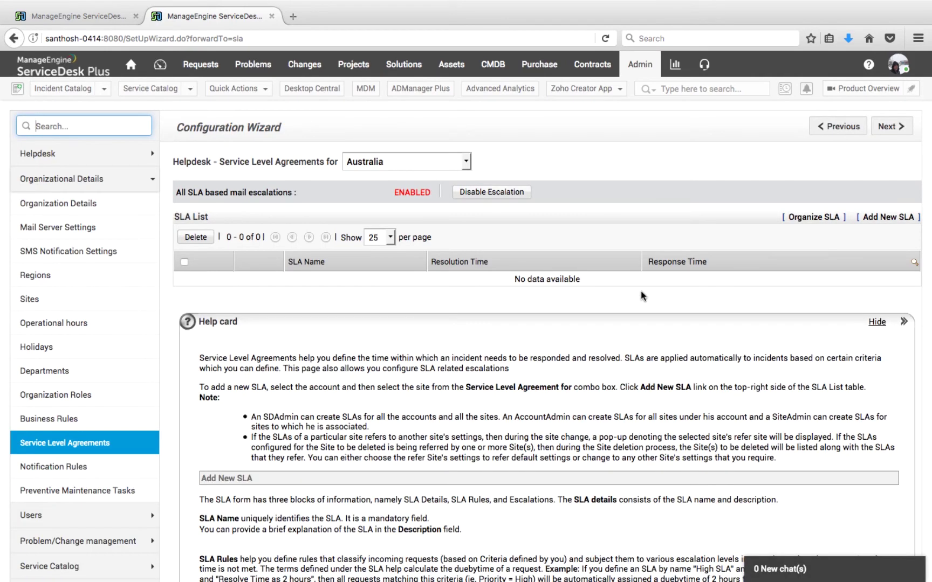
pyautogui.click(895, 218)
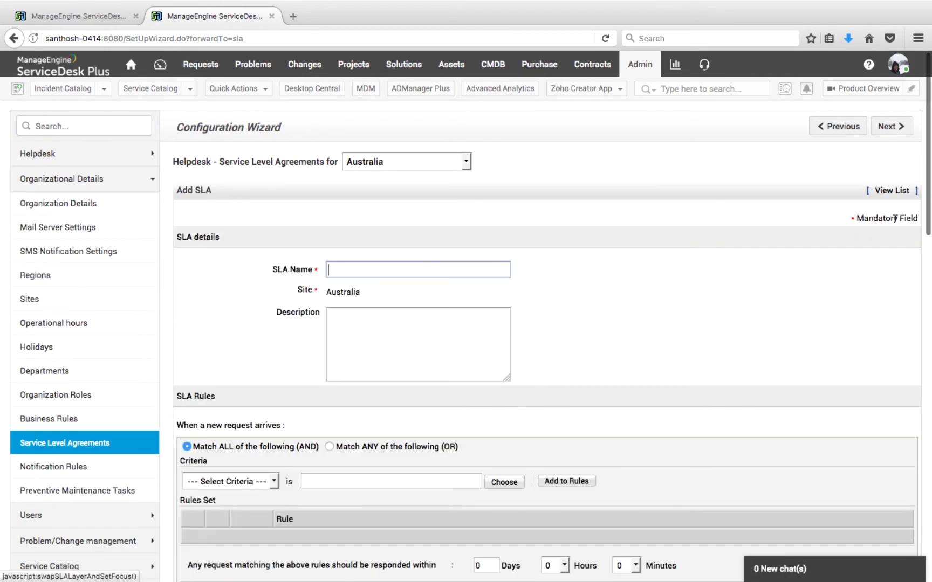
pyautogui.scroll(-3, 604, 335)
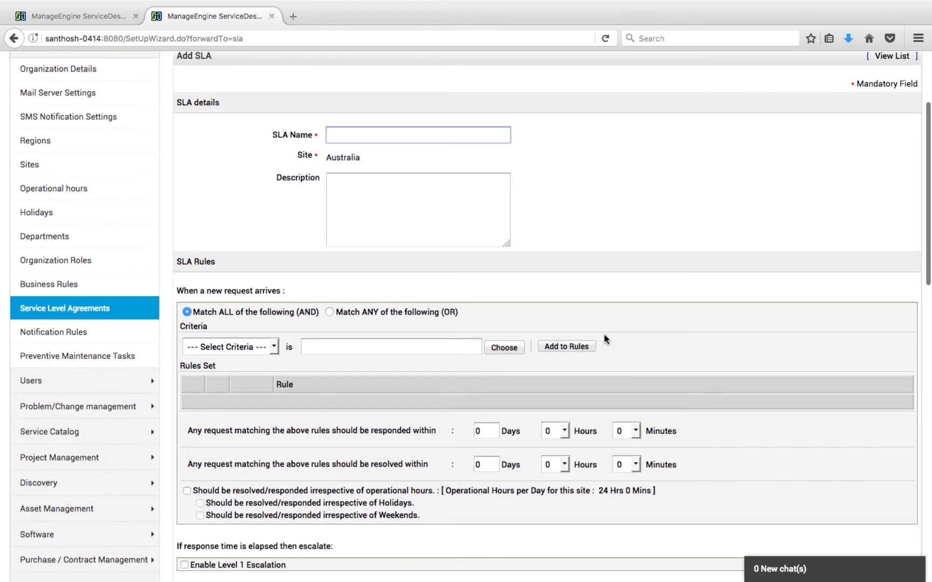
# Choose VIP User as the criterion in the helpdesk SLA rules, with Yes as its value
pyautogui.click(239, 348)
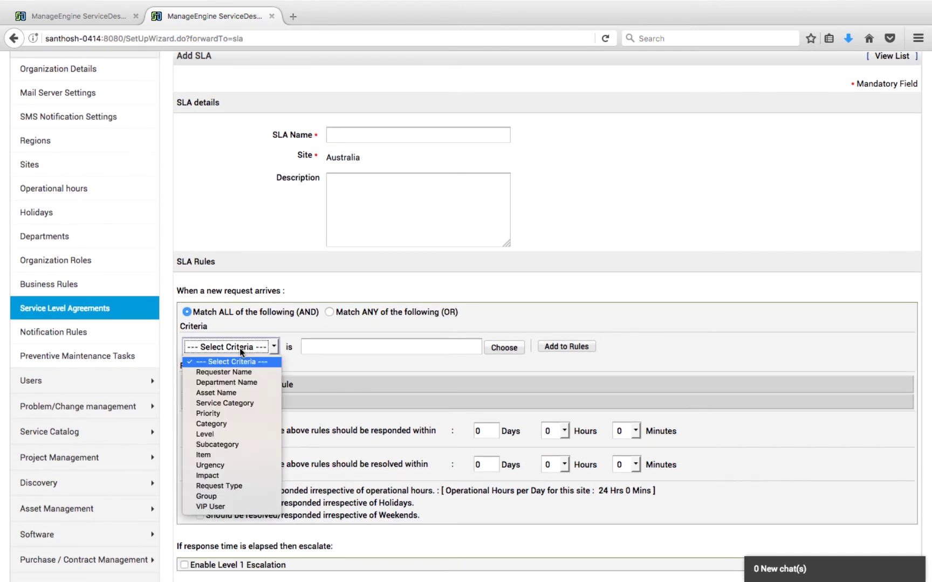
pyautogui.click(226, 505)
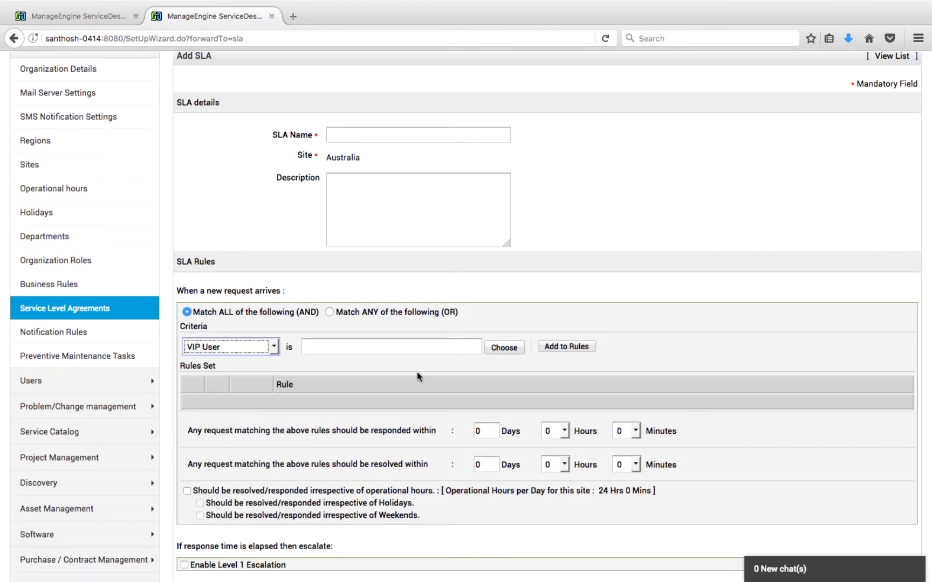
pyautogui.click(514, 347)
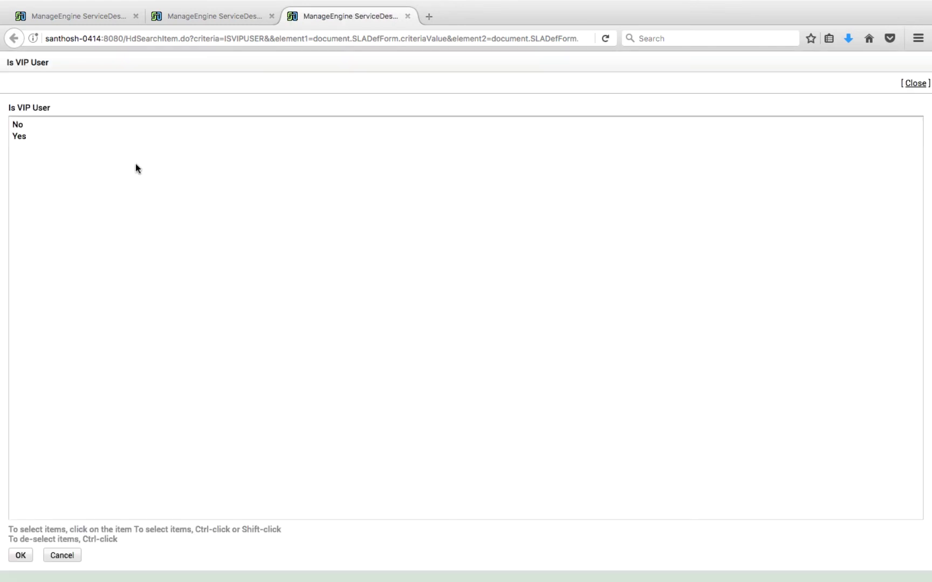
pyautogui.click(34, 137)
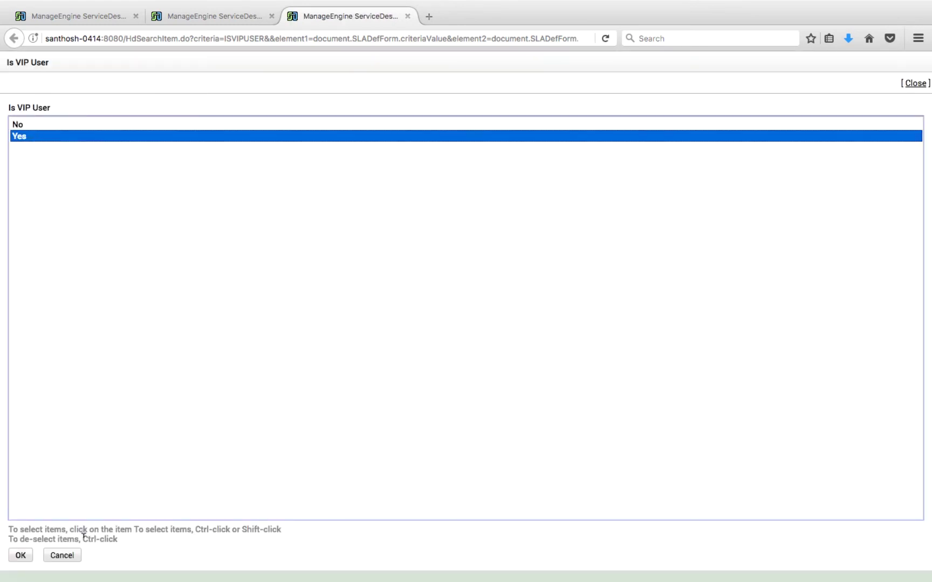
pyautogui.click(20, 555)
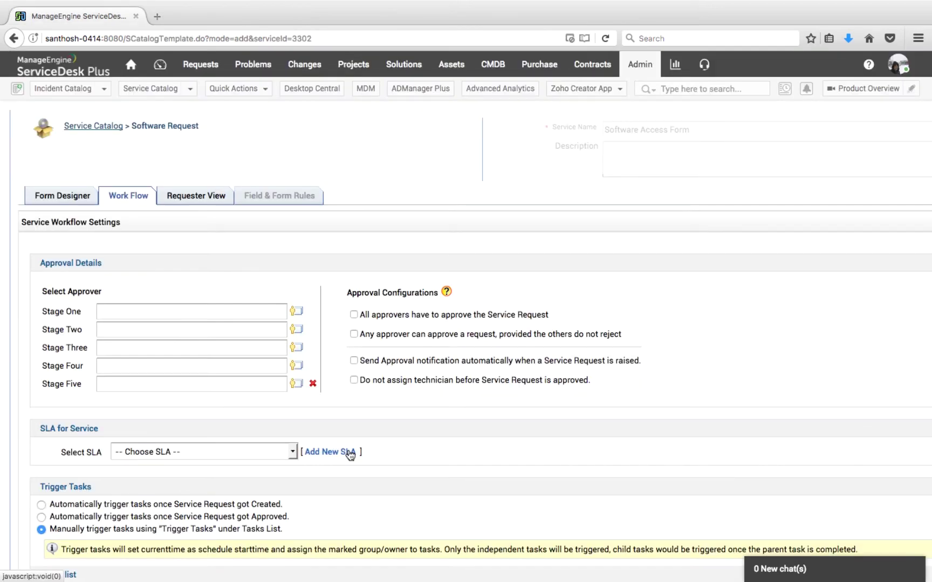
# Add a new service SLA named "14 Day SLA" with response within 2 days and fulfillment within 14 days
pyautogui.click(349, 452)
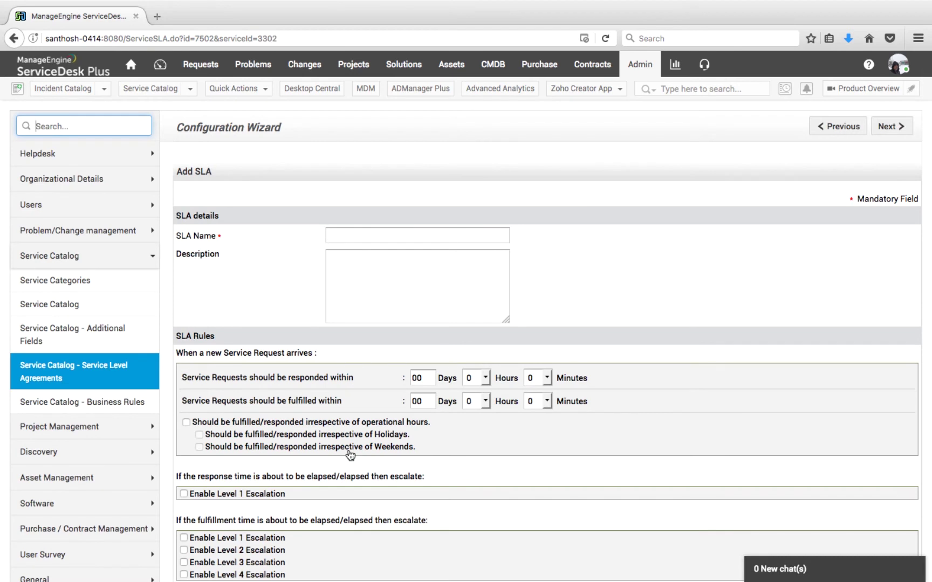
pyautogui.click(426, 235)
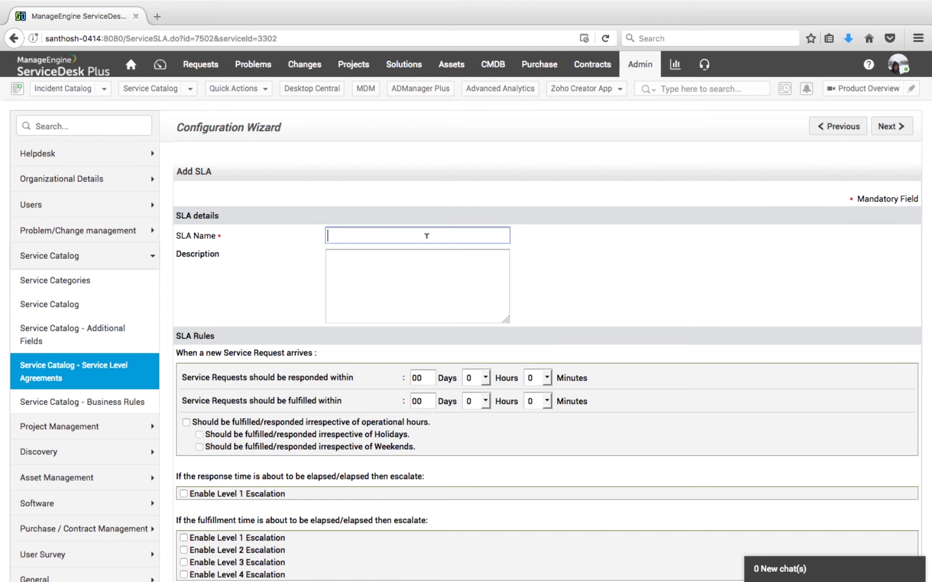
pyautogui.write('14 Day SLA')
pyautogui.scroll(-3, 579, 416)
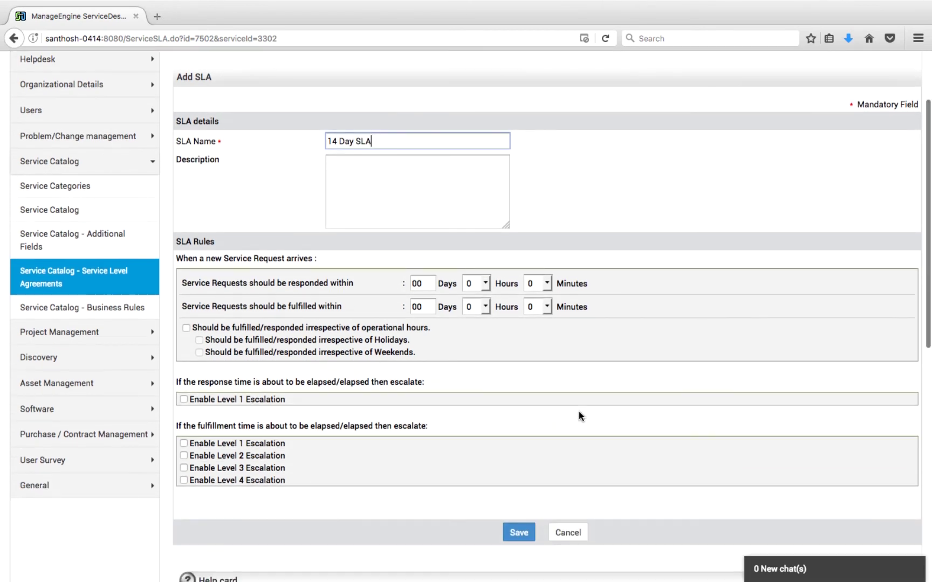
pyautogui.click(430, 307)
pyautogui.write('14')
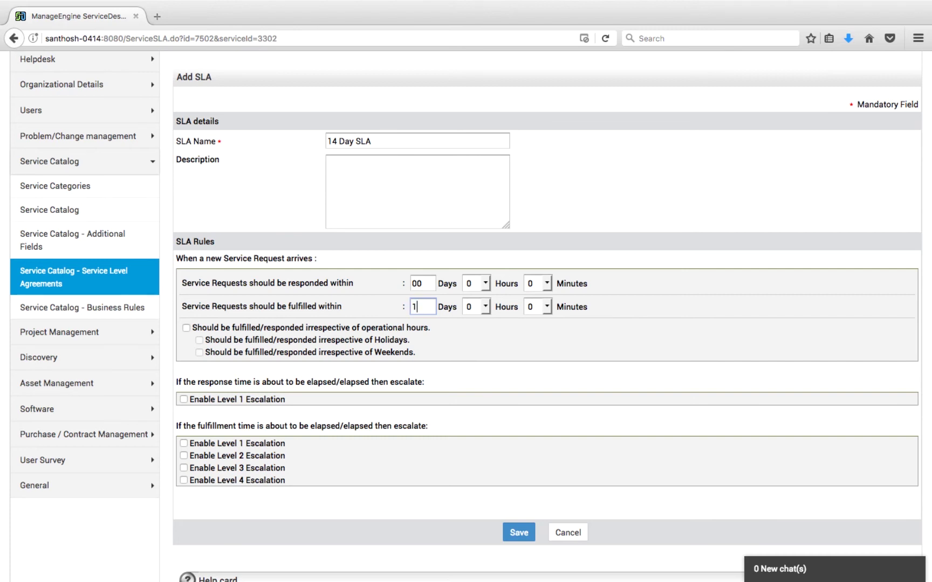
pyautogui.click(428, 285)
pyautogui.write('2')
pyautogui.click(532, 335)
# Enable the Level 1 response escalation to examine its group, technician, priority and level actions, then disable it again
pyautogui.scroll(-3, 532, 335)
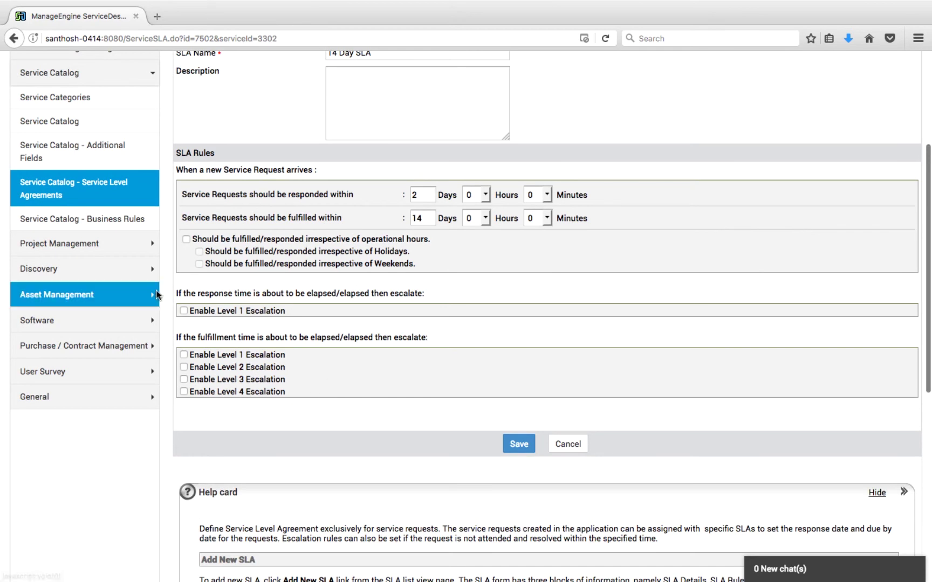
pyautogui.click(183, 311)
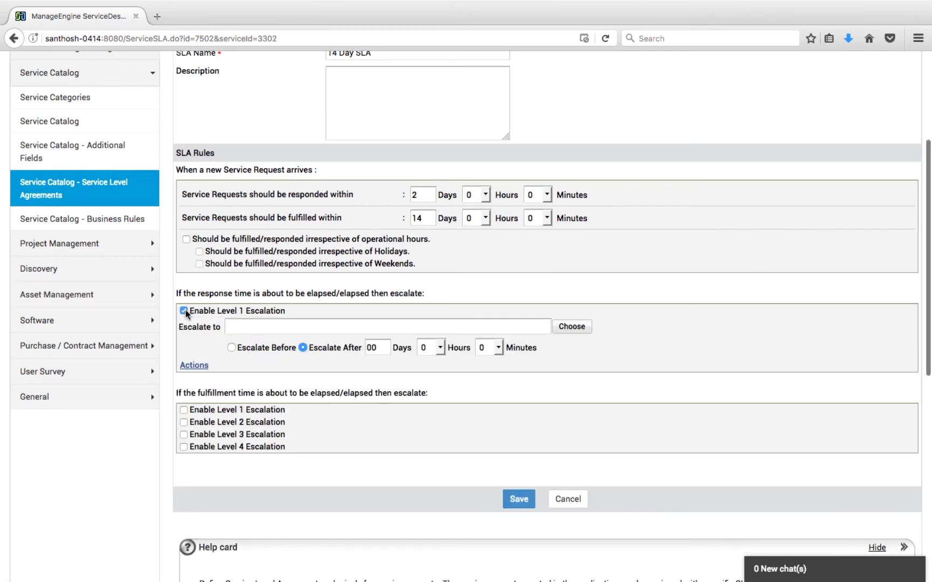
pyautogui.click(194, 366)
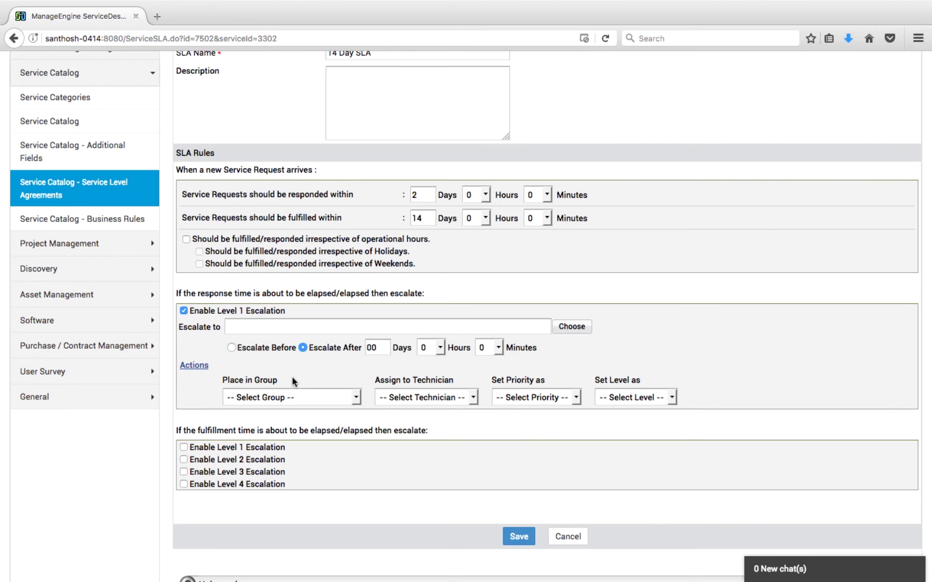
pyautogui.click(284, 399)
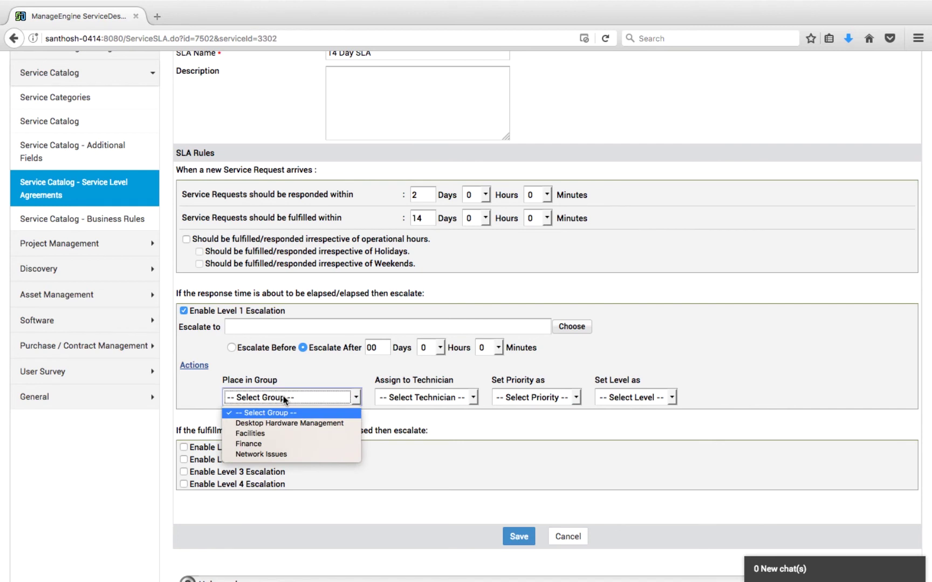
pyautogui.click(441, 399)
pyautogui.click(441, 399)
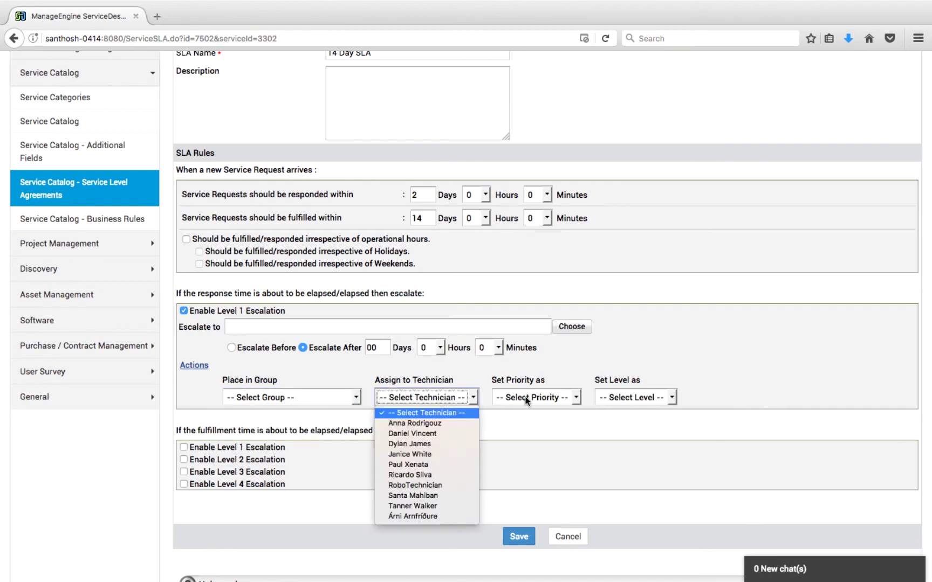
pyautogui.click(553, 397)
pyautogui.click(552, 397)
pyautogui.click(575, 397)
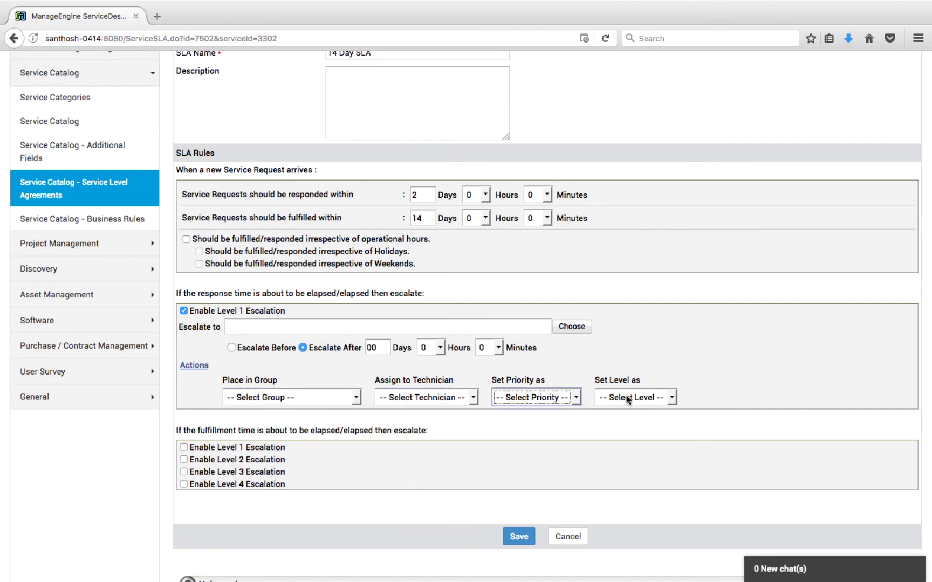
pyautogui.click(626, 397)
pyautogui.click(490, 421)
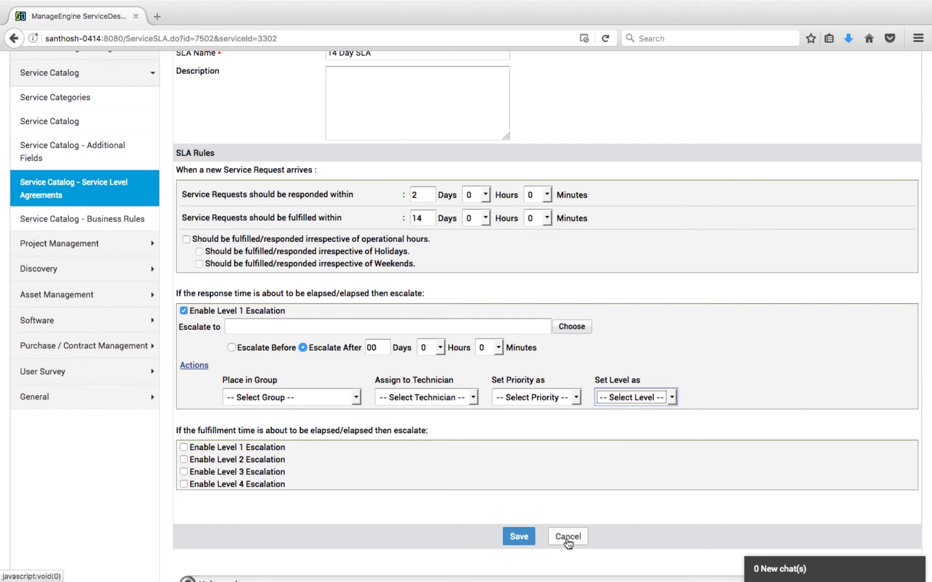
pyautogui.click(178, 310)
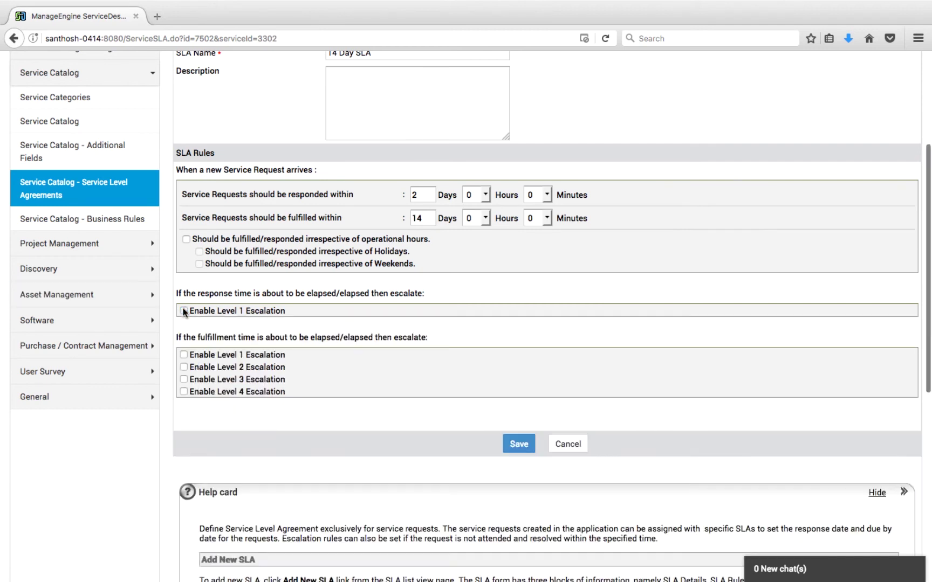
# Save the new SLA and select 14 Day SLA as the SLA for the service
pyautogui.click(522, 447)
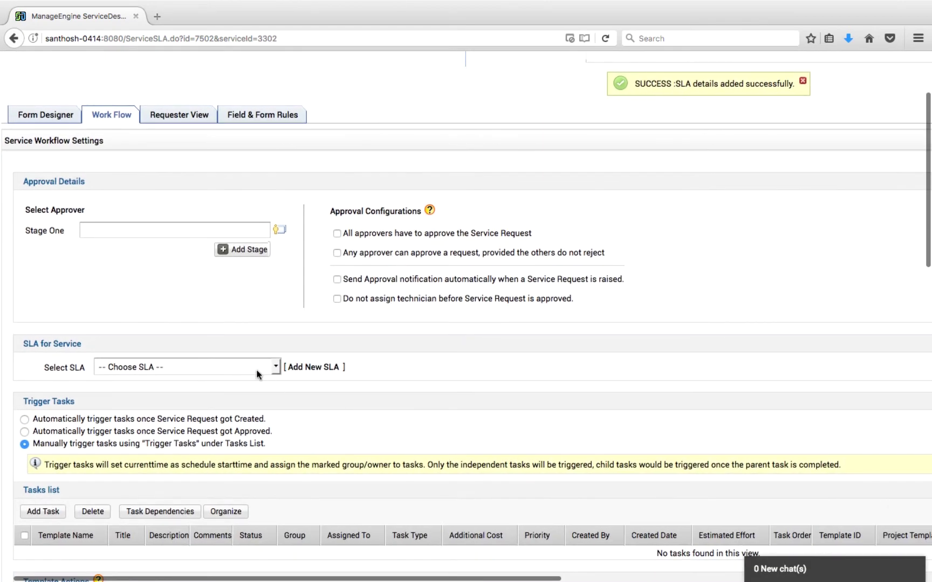
pyautogui.click(258, 372)
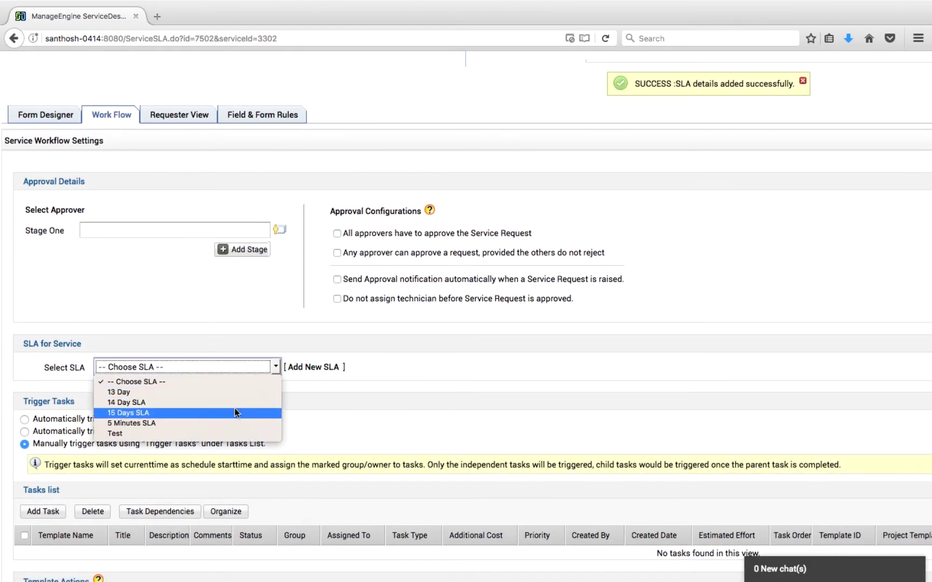
pyautogui.press('Up')
pyautogui.press('Return')
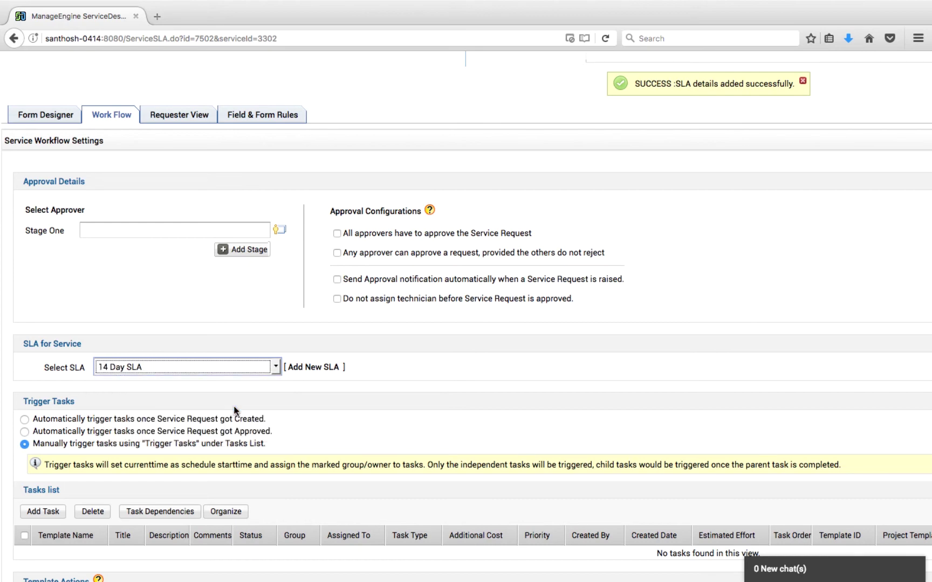
# Start adding a task to the service workflow and check the available task templates without choosing one
pyautogui.scroll(-3, 234, 409)
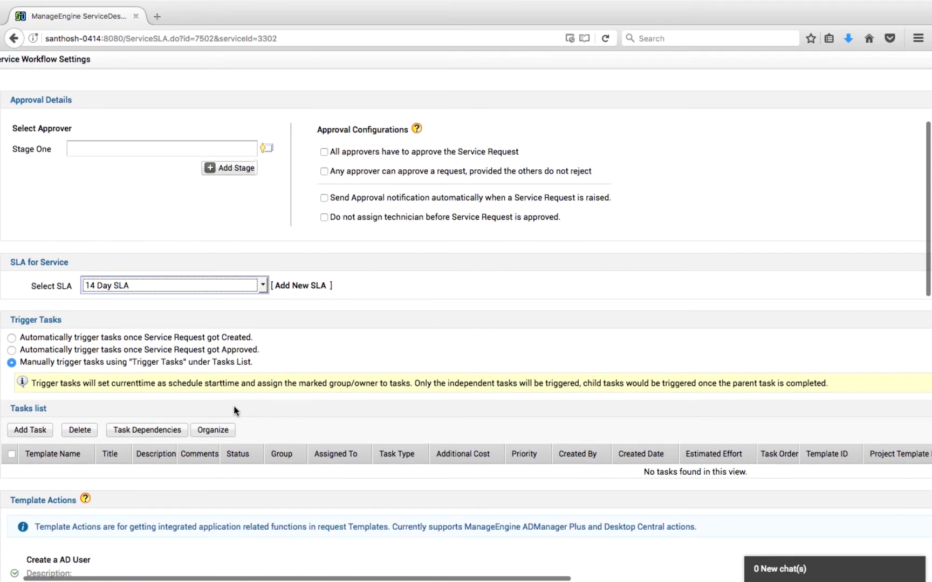
pyautogui.scroll(-3, 194, 377)
pyautogui.hscroll(-1, 194, 378)
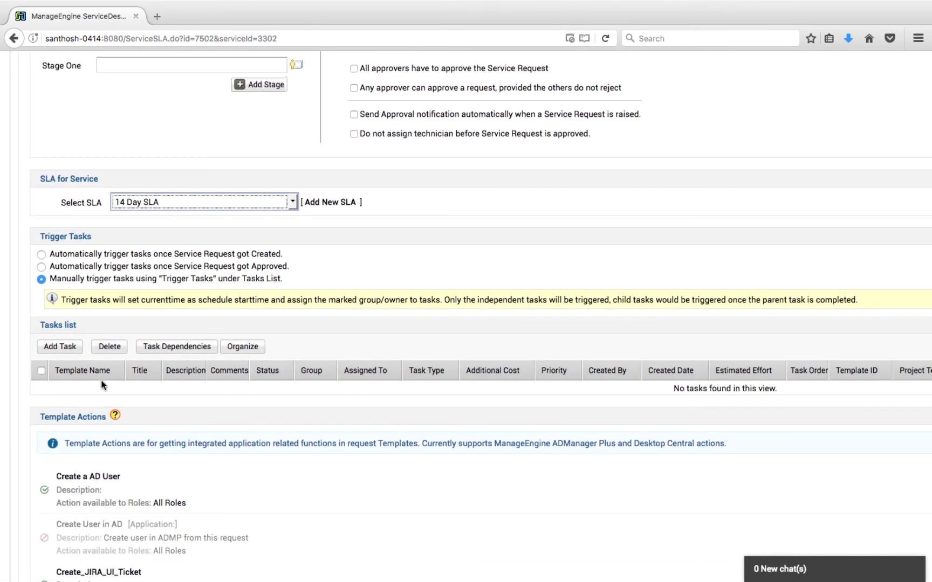
pyautogui.click(66, 349)
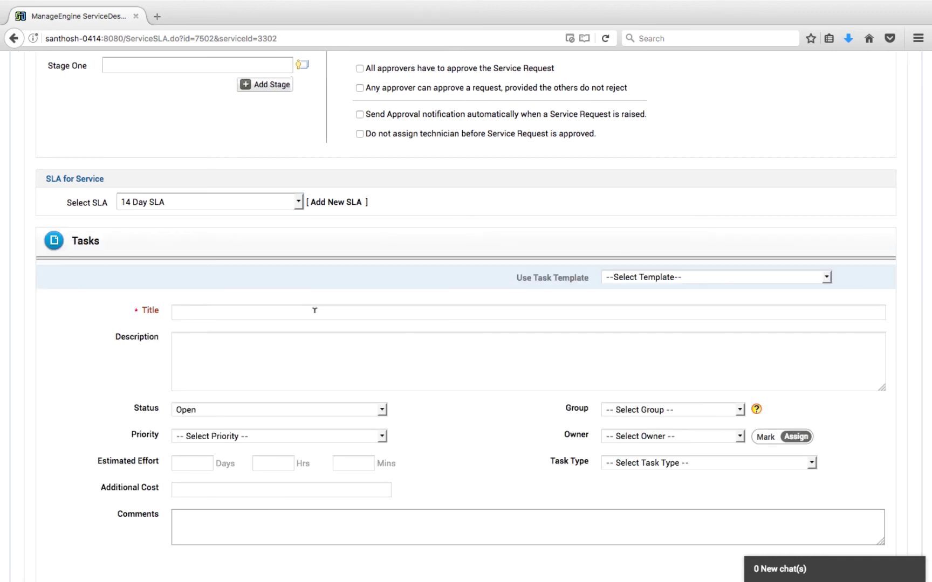
pyautogui.click(735, 279)
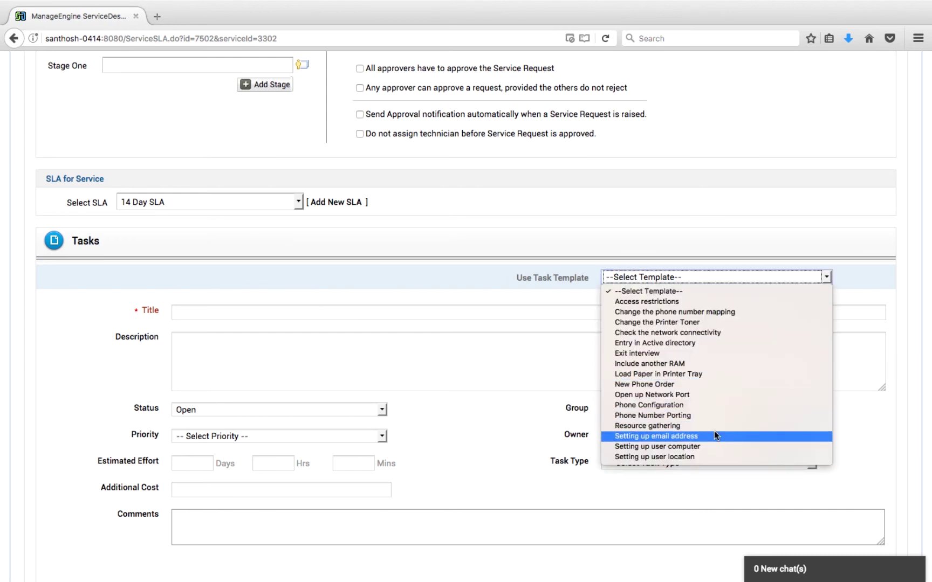
pyautogui.click(337, 346)
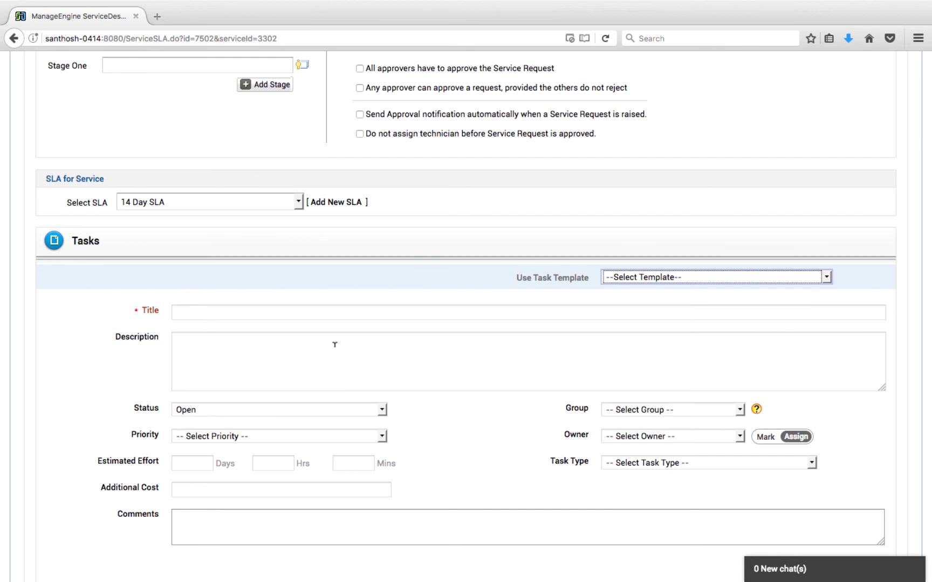
# Fill in a workflow task titled "Install Software", mark a technician as its owner, and save it to start another task
pyautogui.click(315, 307)
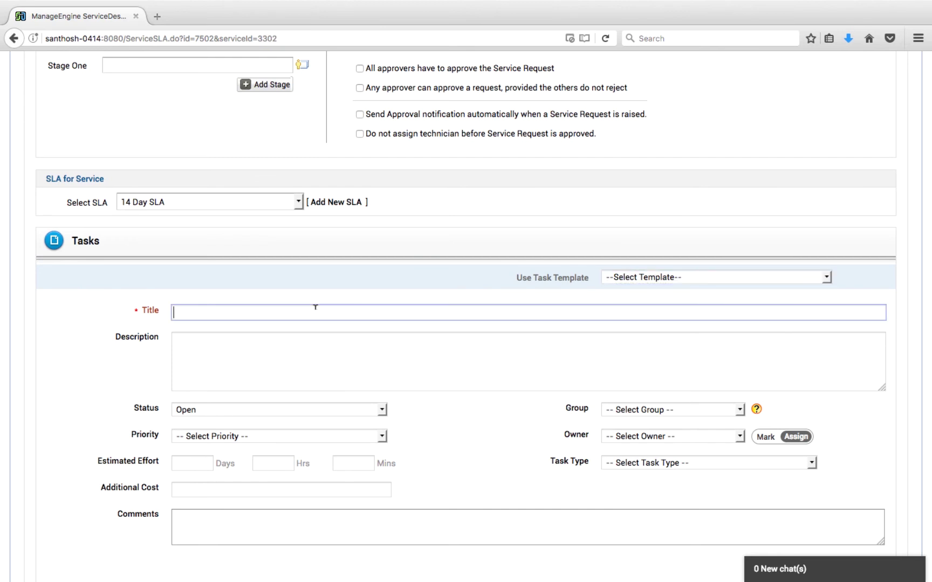
pyautogui.write('Install Software')
pyautogui.scroll(-1, 481, 421)
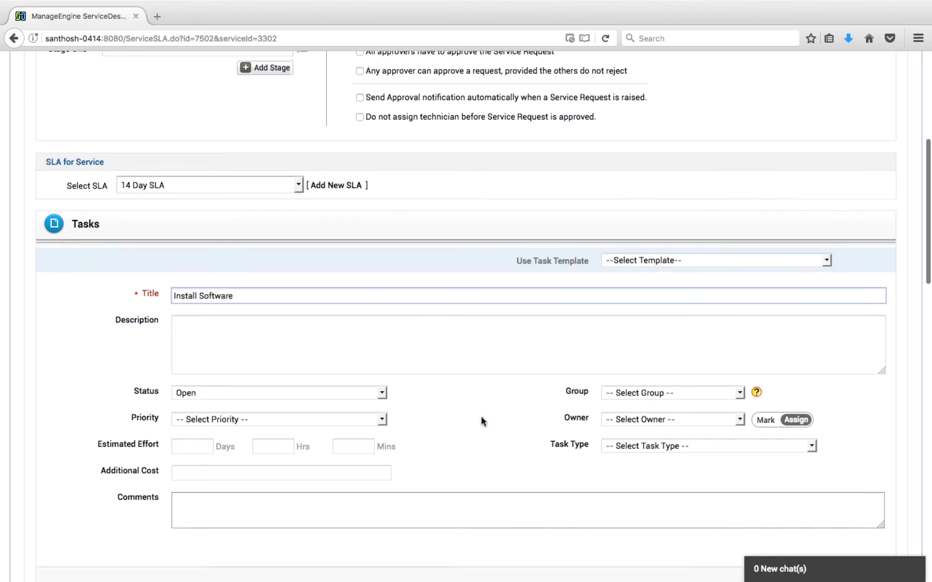
pyautogui.scroll(-3, 481, 417)
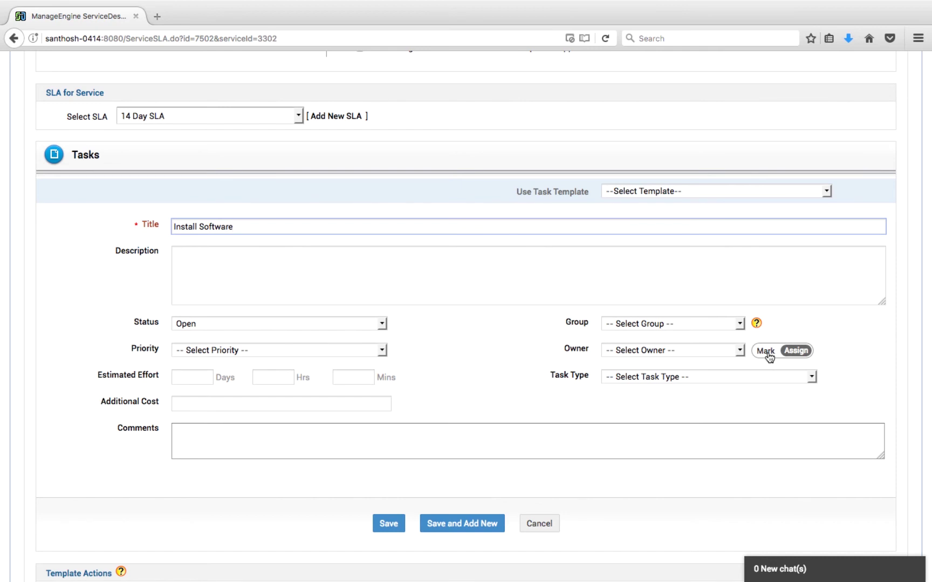
pyautogui.click(691, 350)
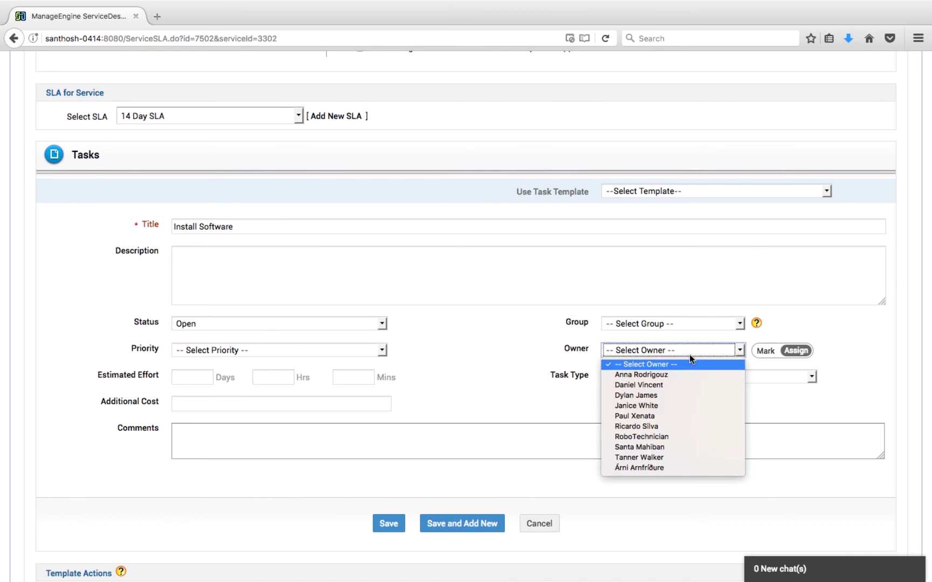
pyautogui.click(670, 394)
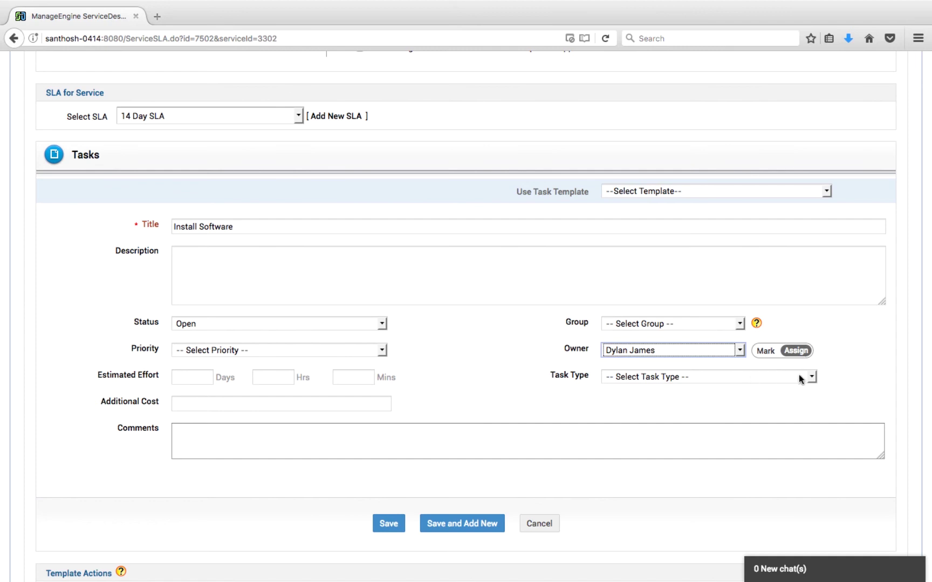
pyautogui.click(766, 351)
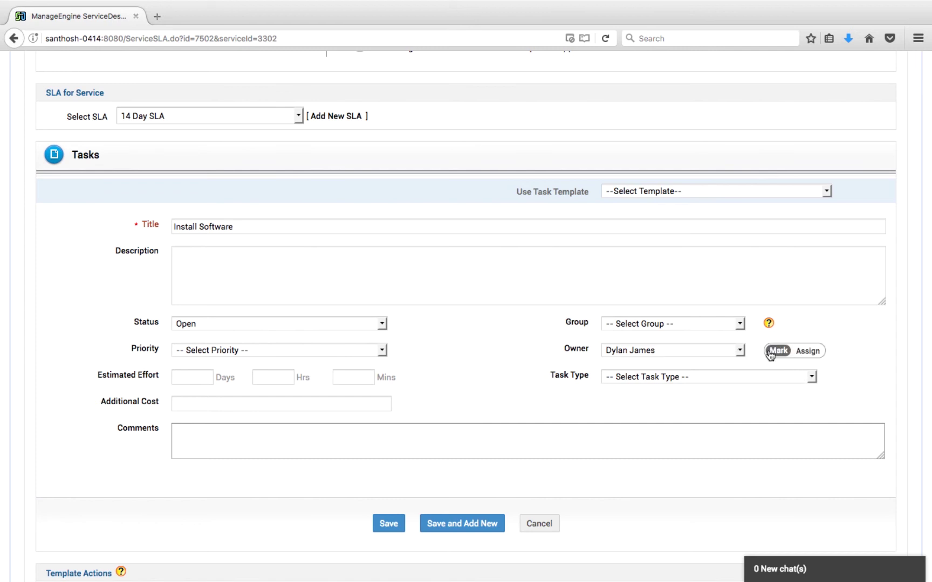
pyautogui.click(430, 525)
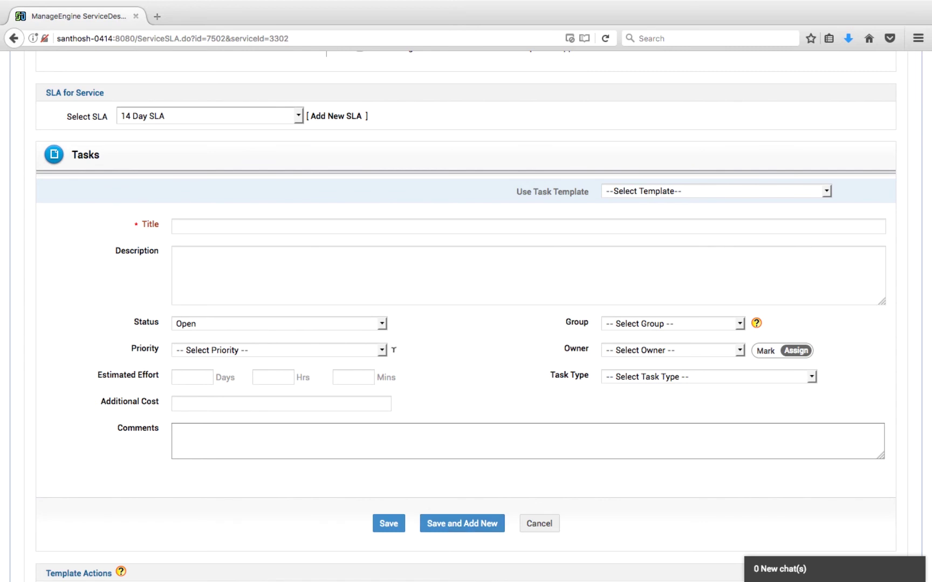
# Add a second task titled "Test software execution", mark a different technician as its owner, and save it
pyautogui.write('Test software execution')
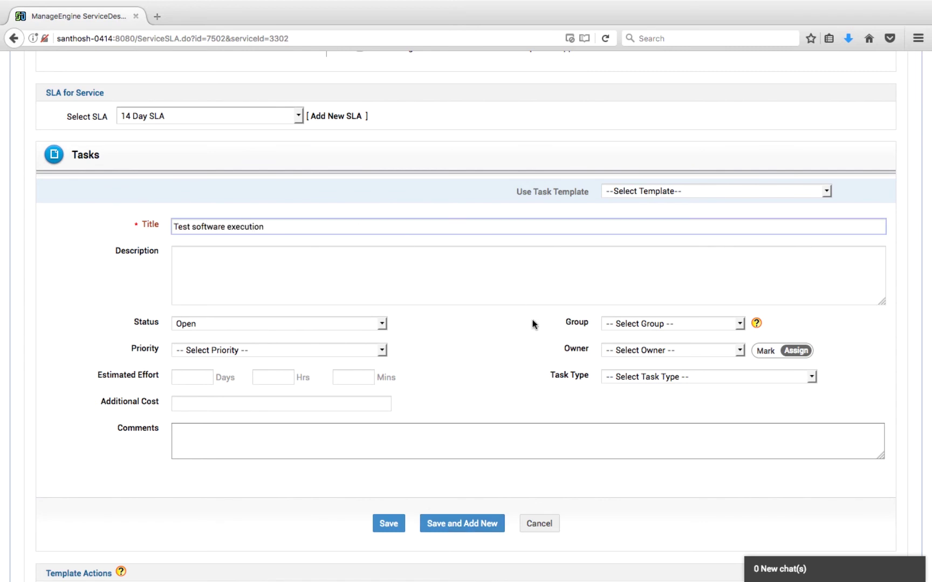
pyautogui.click(613, 349)
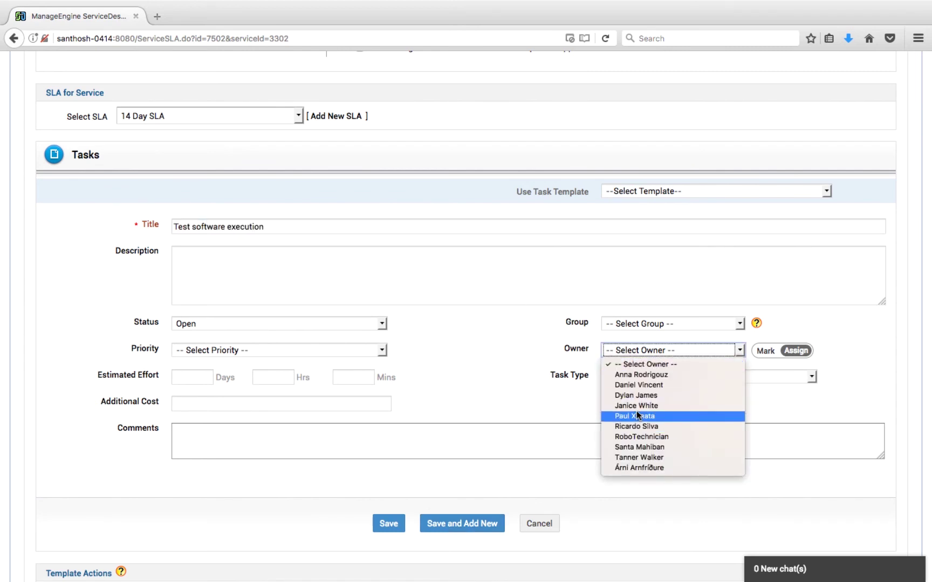
pyautogui.click(637, 408)
pyautogui.click(770, 353)
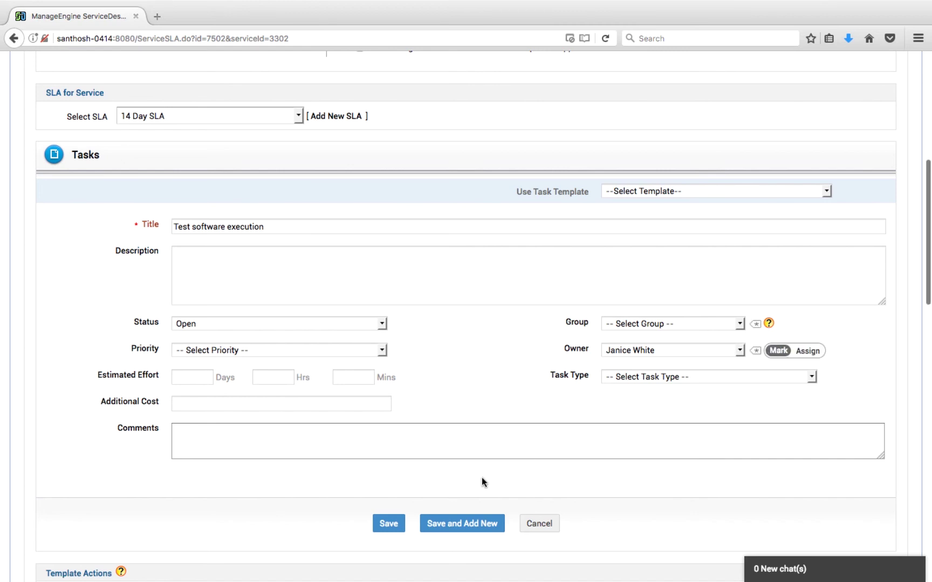
pyautogui.click(388, 523)
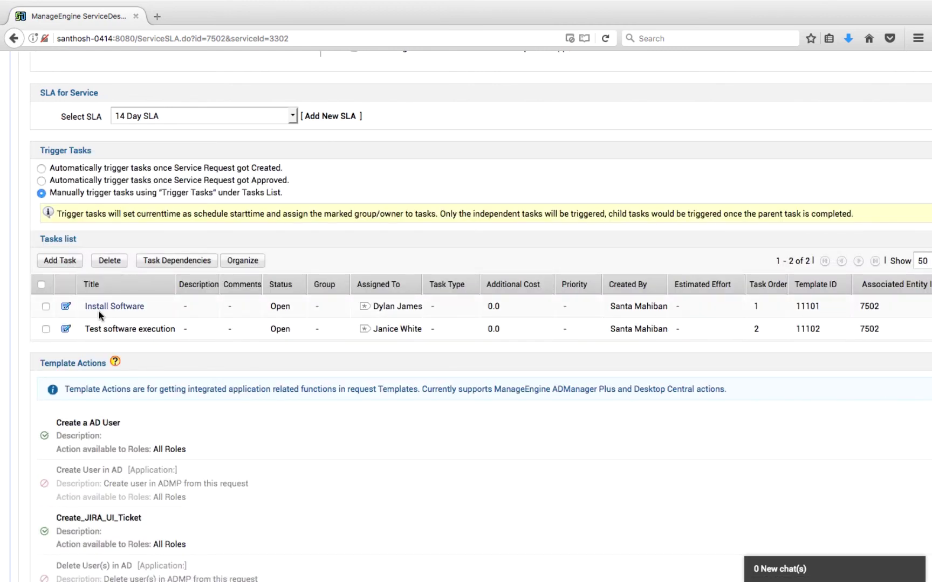
# Set Install Software as the parent of Test software execution in the task dependencies map, and close the map
pyautogui.click(181, 263)
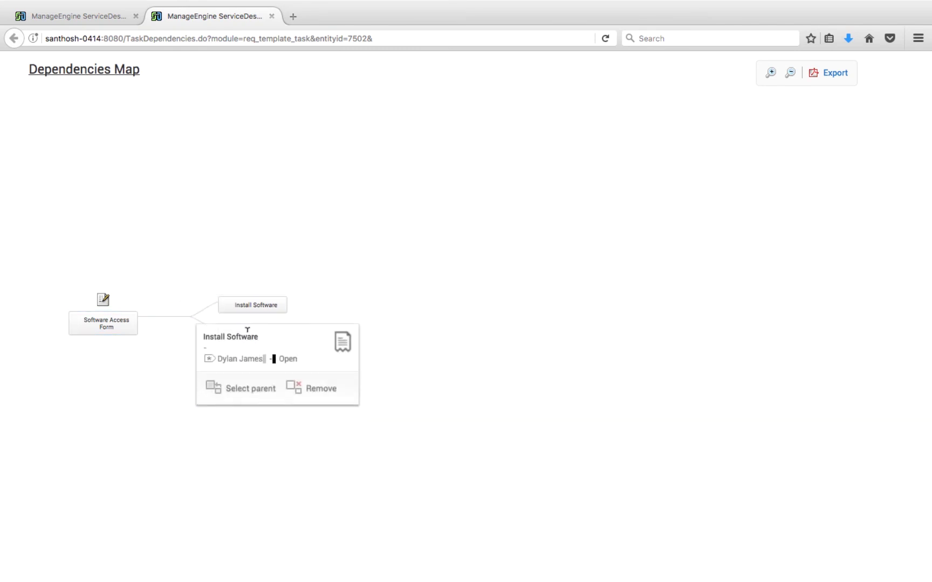
pyautogui.moveTo(262, 347)
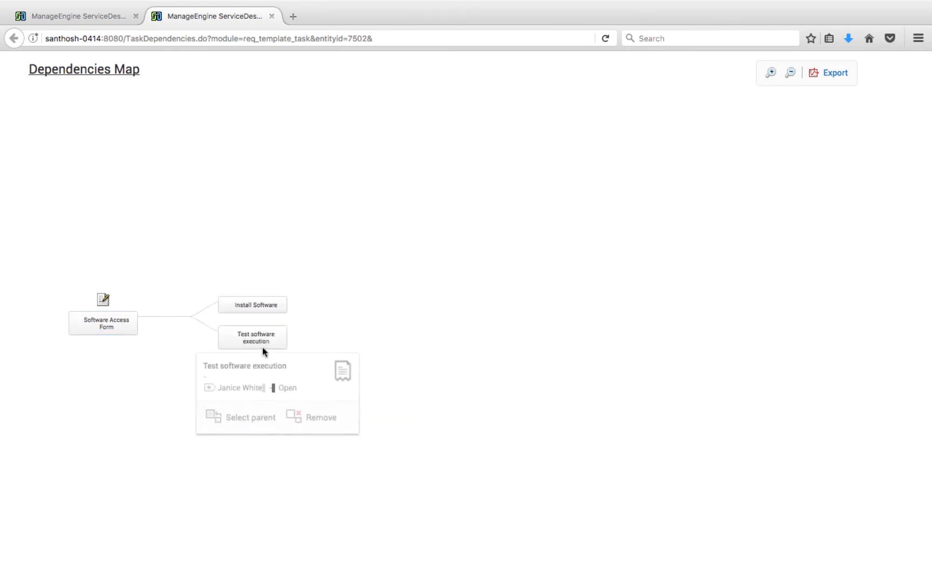
pyautogui.click(236, 418)
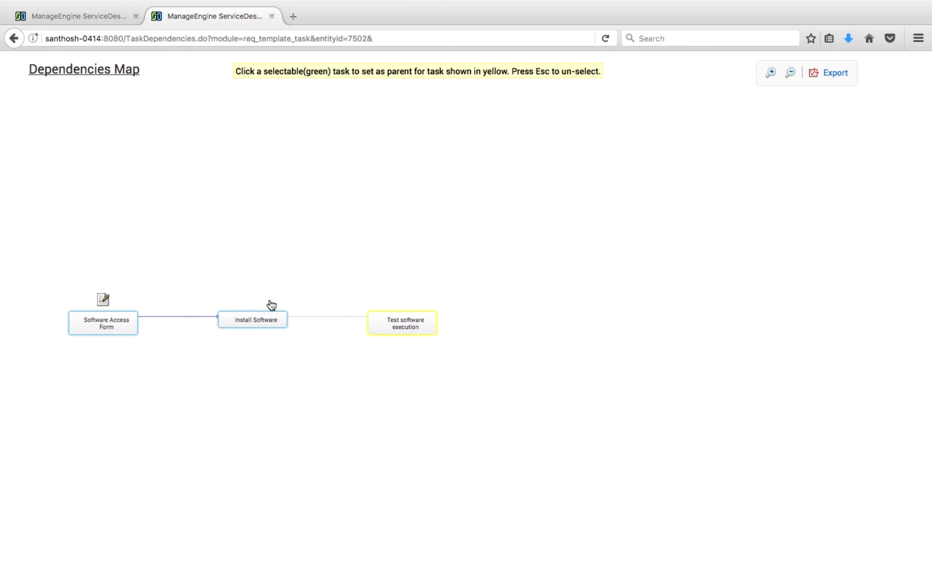
pyautogui.click(264, 319)
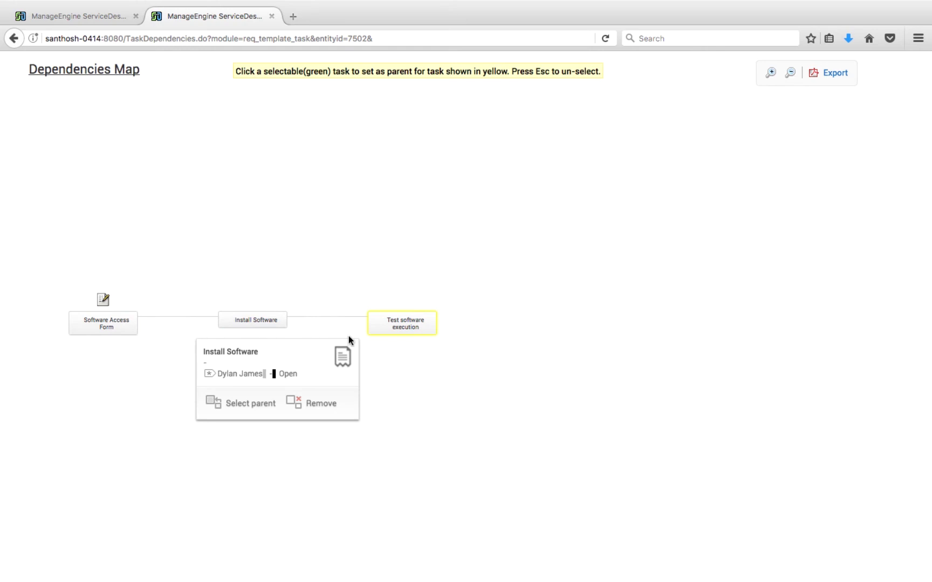
pyautogui.click(272, 16)
# Review the available template actions, save the service workflow and continue to configuring the requester view
pyautogui.scroll(-2, 233, 420)
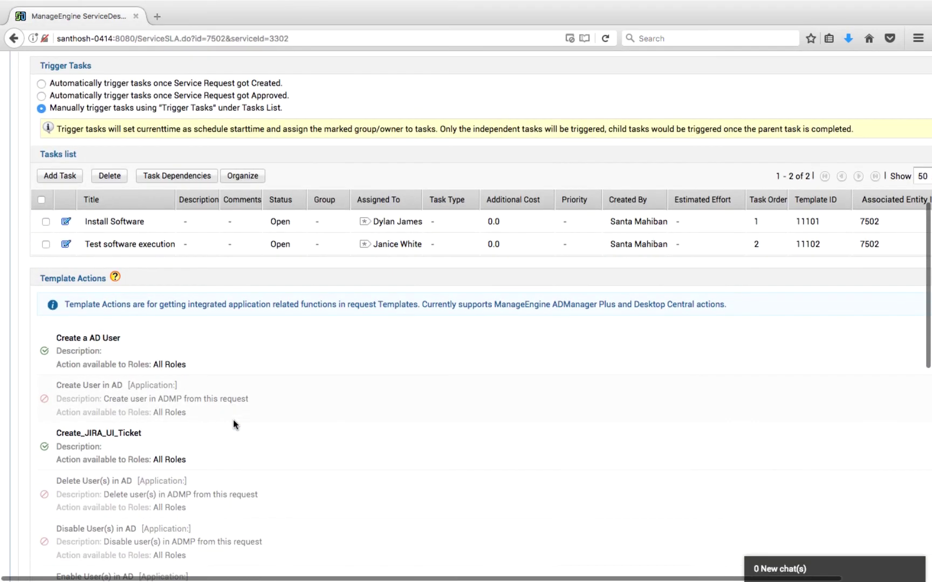
pyautogui.scroll(-3, 232, 419)
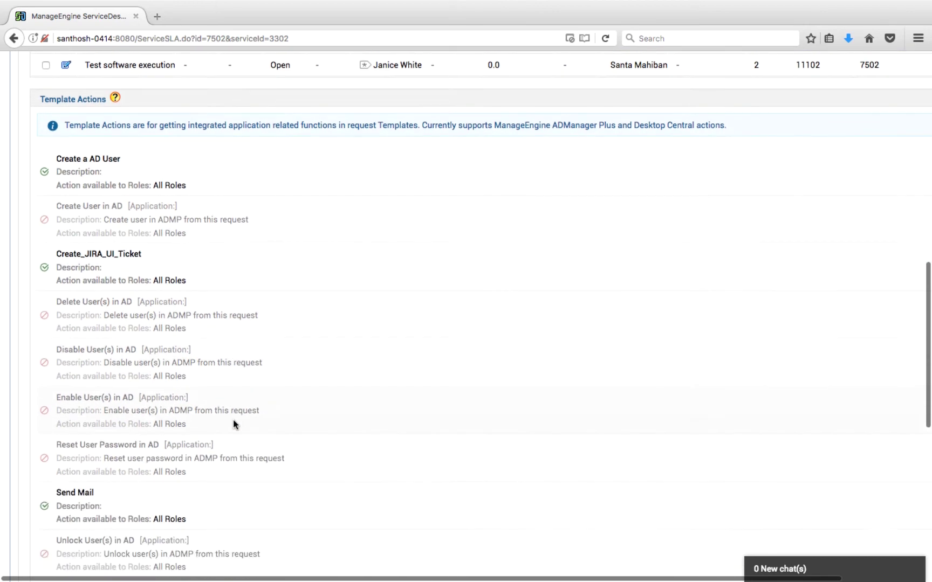
pyautogui.scroll(-1, 233, 419)
pyautogui.scroll(-3, 217, 301)
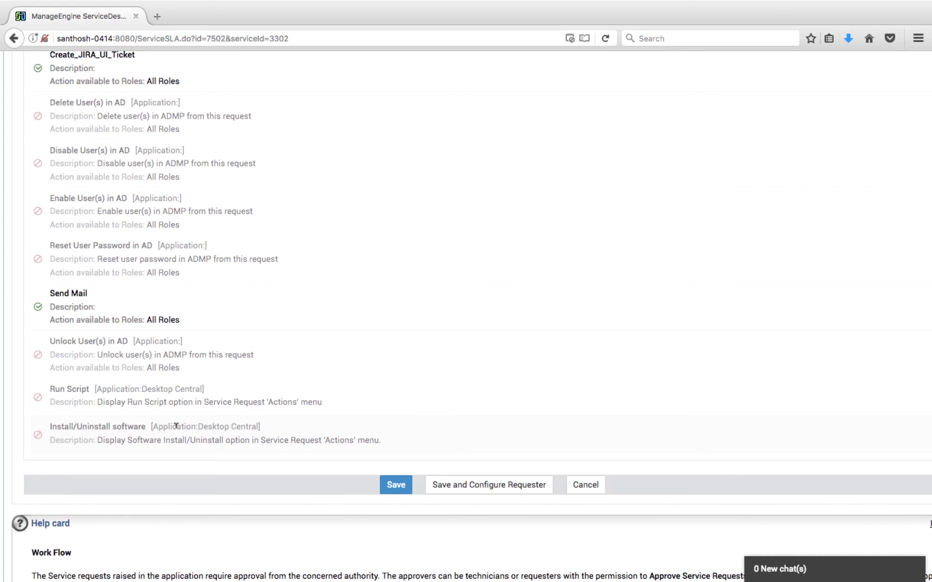
pyautogui.scroll(12, 176, 426)
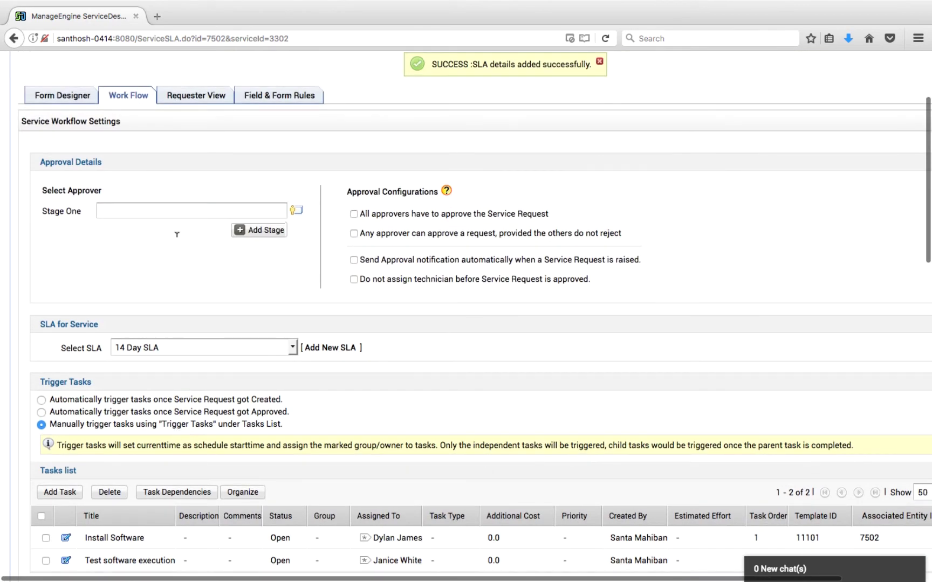
pyautogui.scroll(-20, 191, 337)
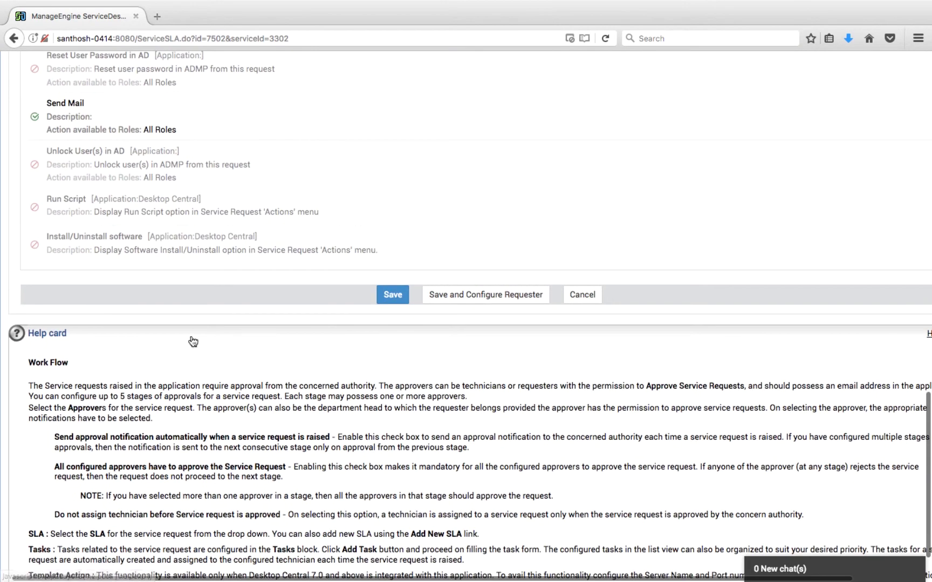
pyautogui.click(467, 296)
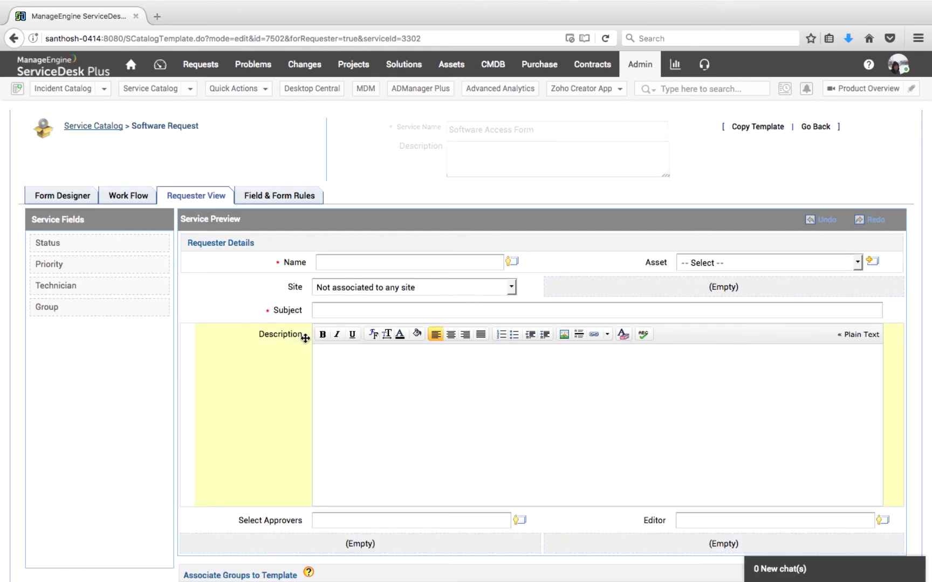
# Examine the service fields and group association options in the template's requester view
pyautogui.scroll(-1, 306, 338)
pyautogui.scroll(-1, 305, 338)
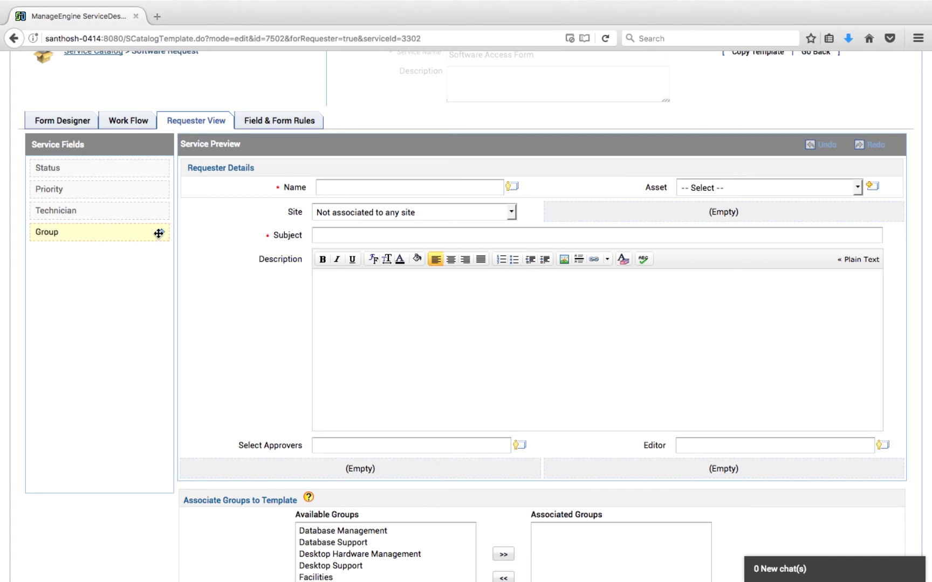
pyautogui.moveTo(159, 233); pyautogui.dragTo(484, 389)
pyautogui.scroll(-5, 245, 234)
pyautogui.click(513, 446)
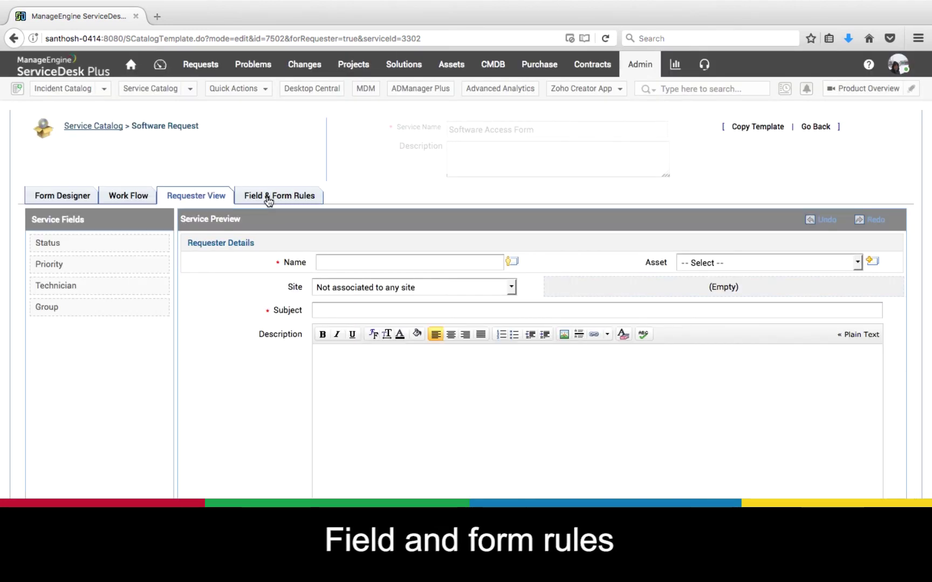
# Open the template's Field & Form Rules and read the Request Management product overview topic about them
pyautogui.click(269, 198)
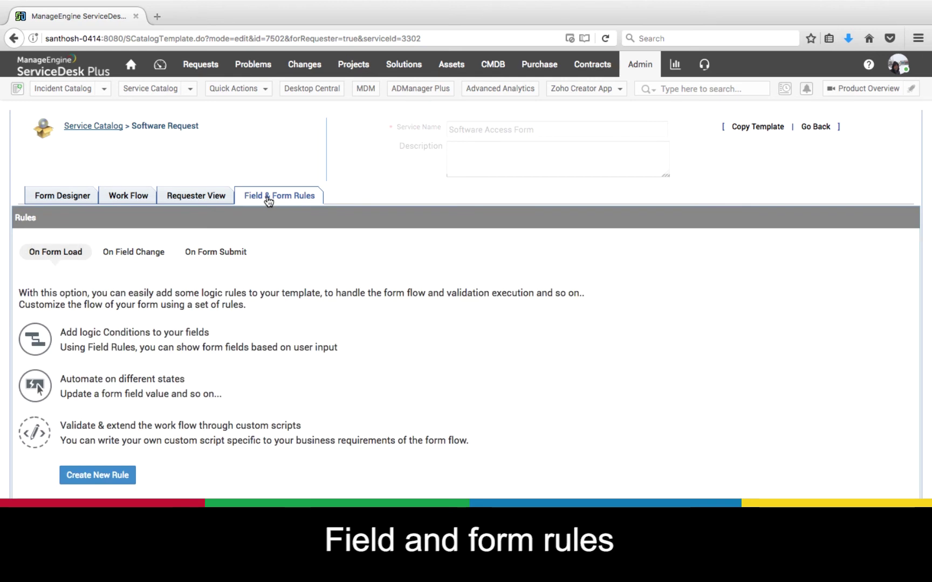
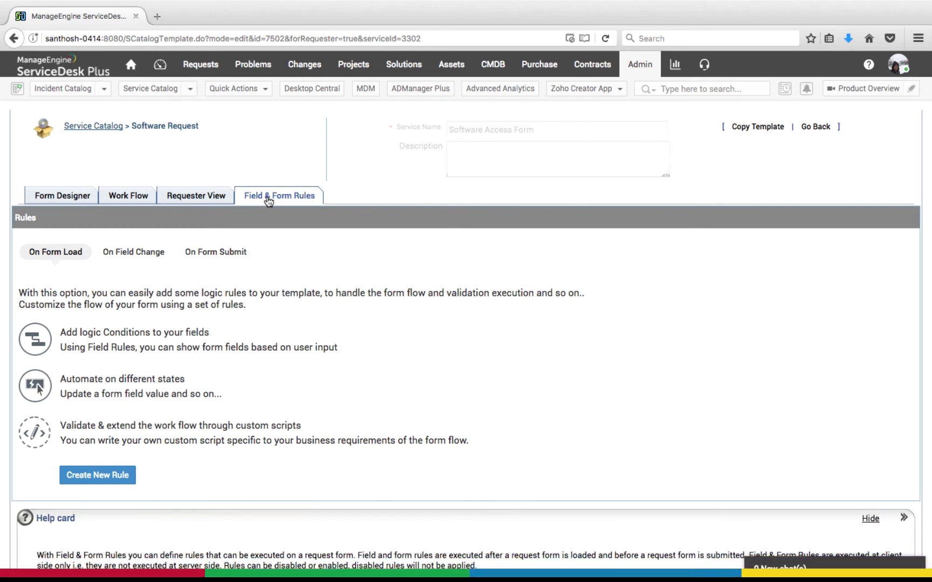
pyautogui.click(854, 89)
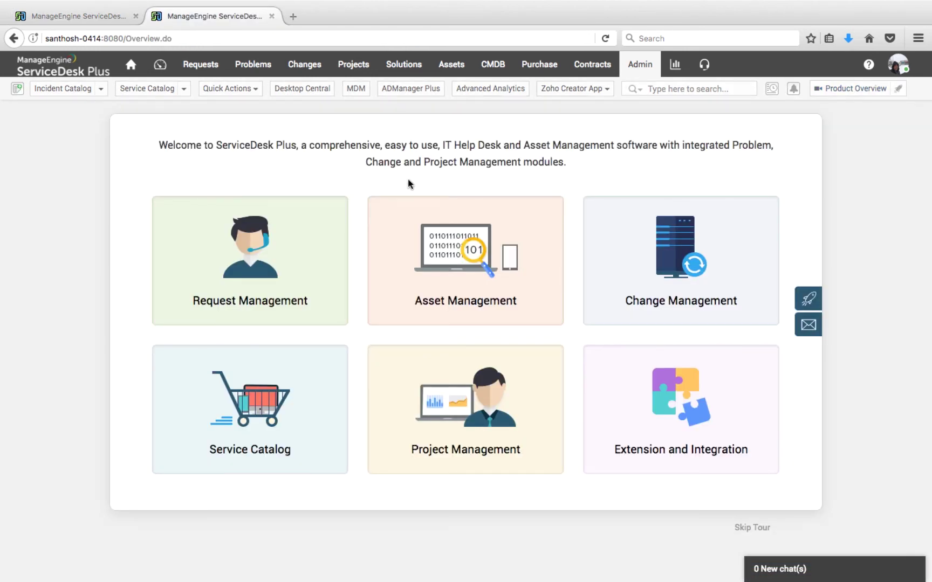
pyautogui.click(256, 262)
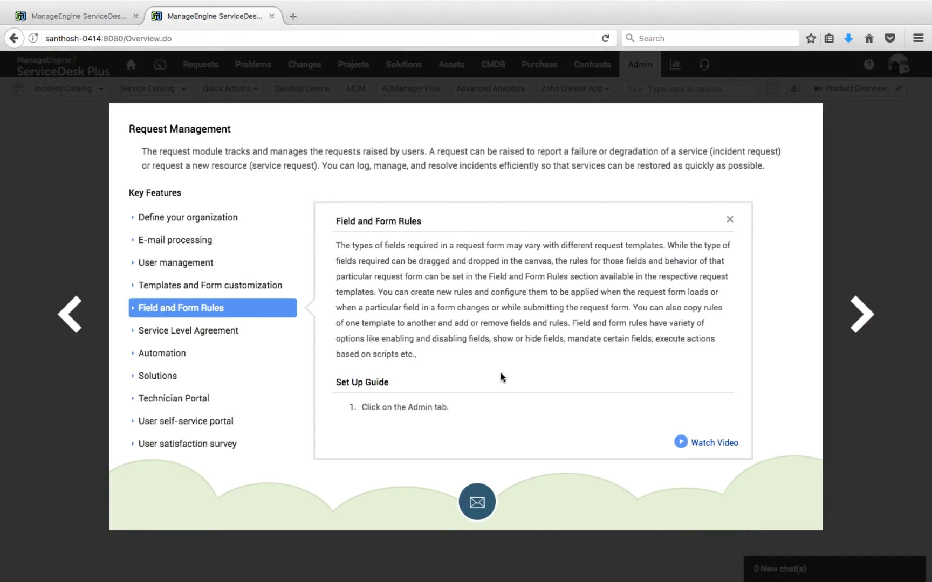
pyautogui.click(273, 16)
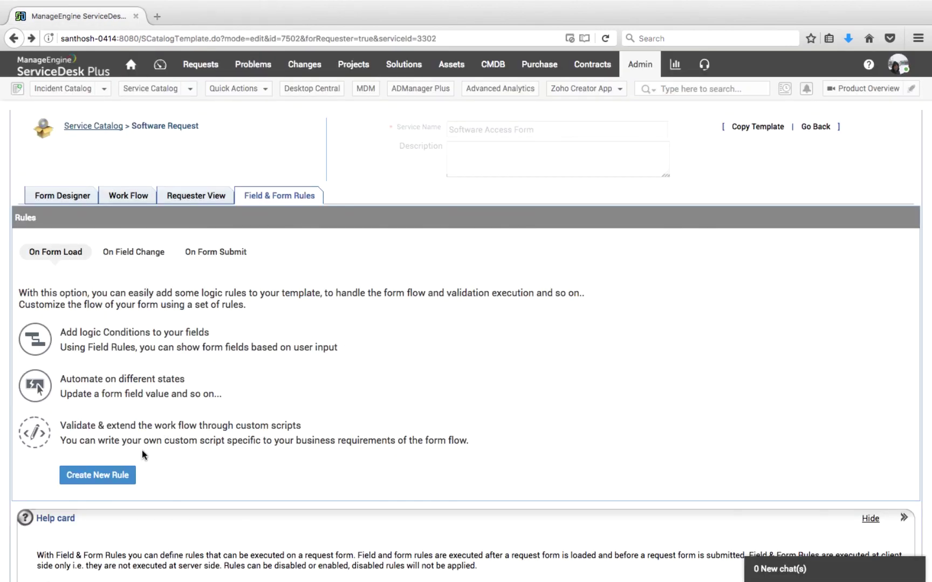
# Create a new on-form-load rule named "Disable resource question"
pyautogui.click(118, 474)
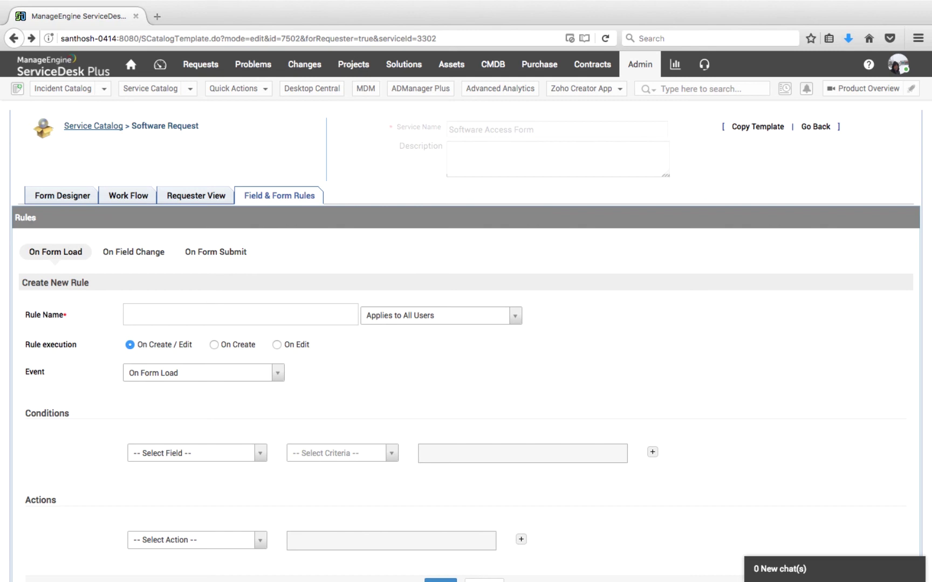
pyautogui.click(181, 315)
pyautogui.write('Disable resource question')
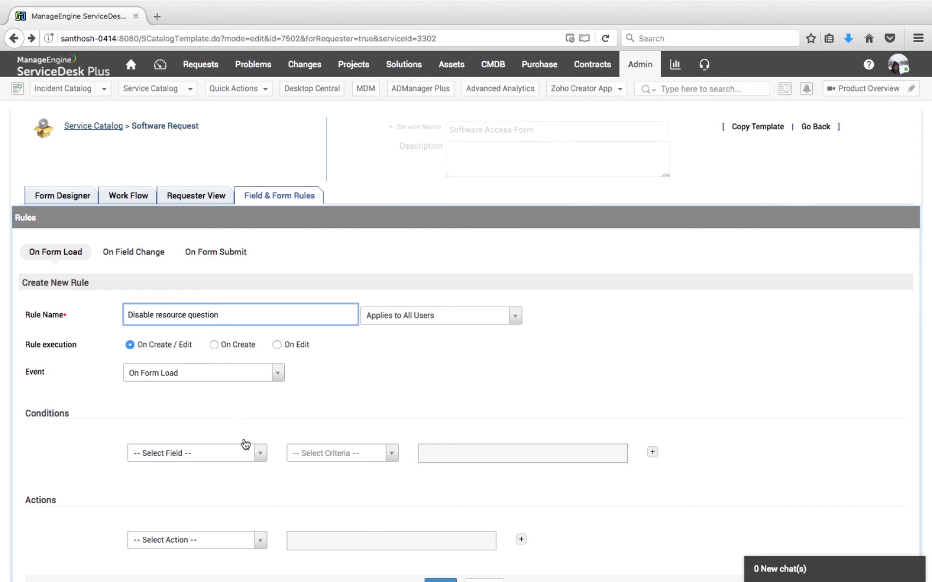
pyautogui.scroll(-5, 245, 445)
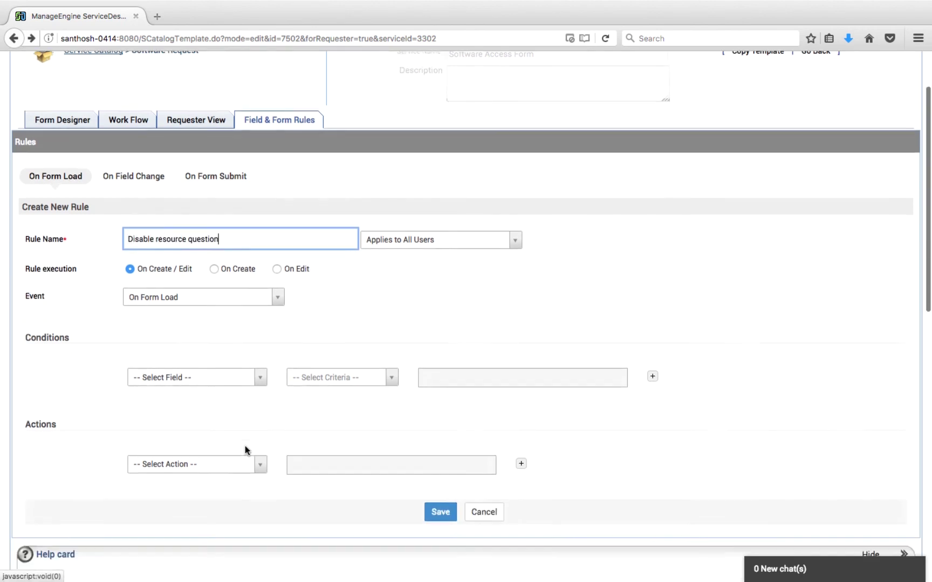
# Set the rule's action to Hide Resource for the Software Requirements resource
pyautogui.click(225, 539)
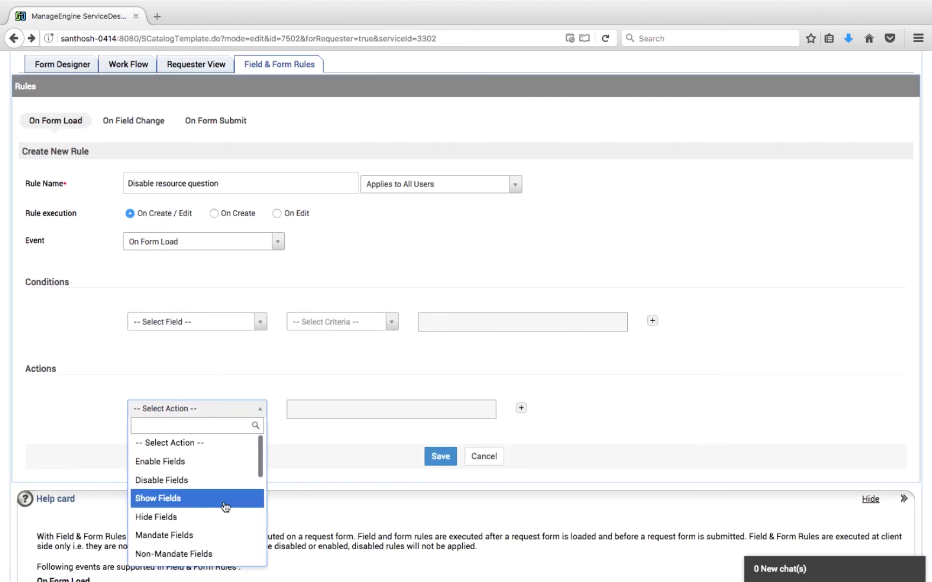
pyautogui.scroll(-5, 224, 502)
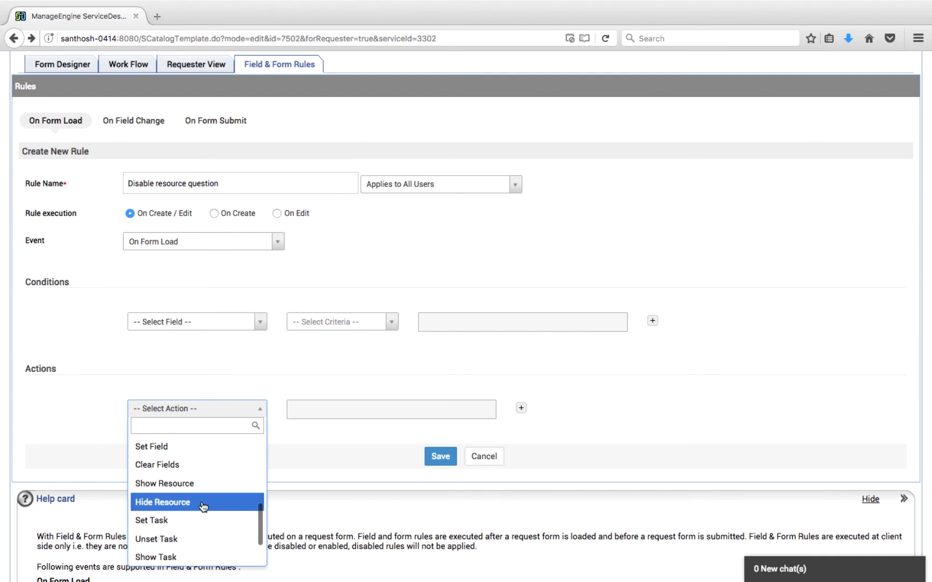
pyautogui.click(204, 506)
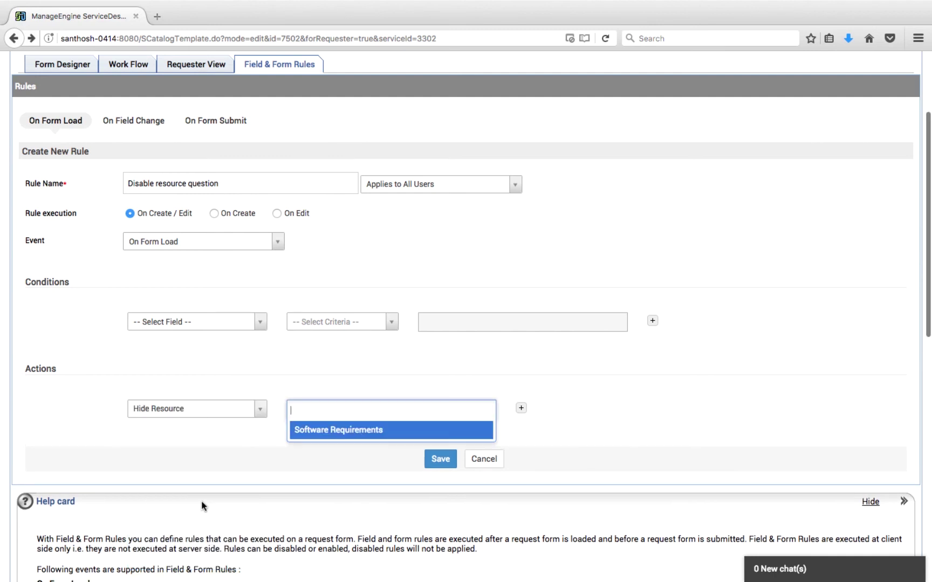
pyautogui.click(345, 431)
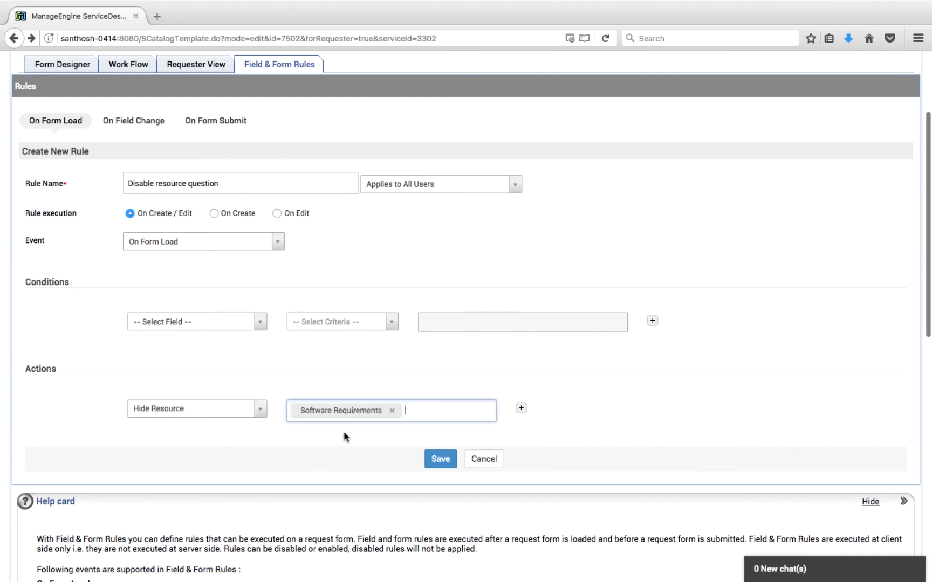
# Save the form-load rule and start an on-field-change rule named "Enable resource question" for the Category field
pyautogui.click(435, 460)
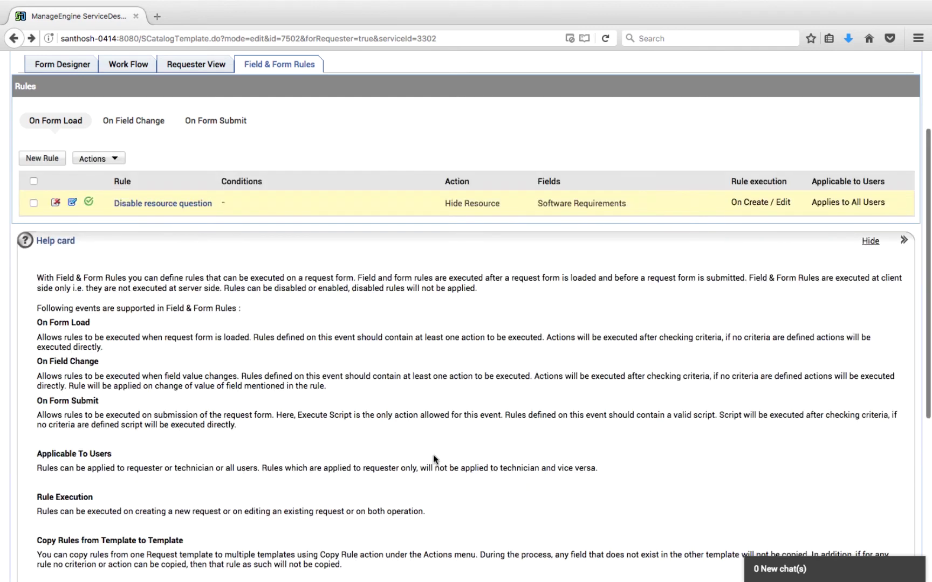
pyautogui.click(146, 122)
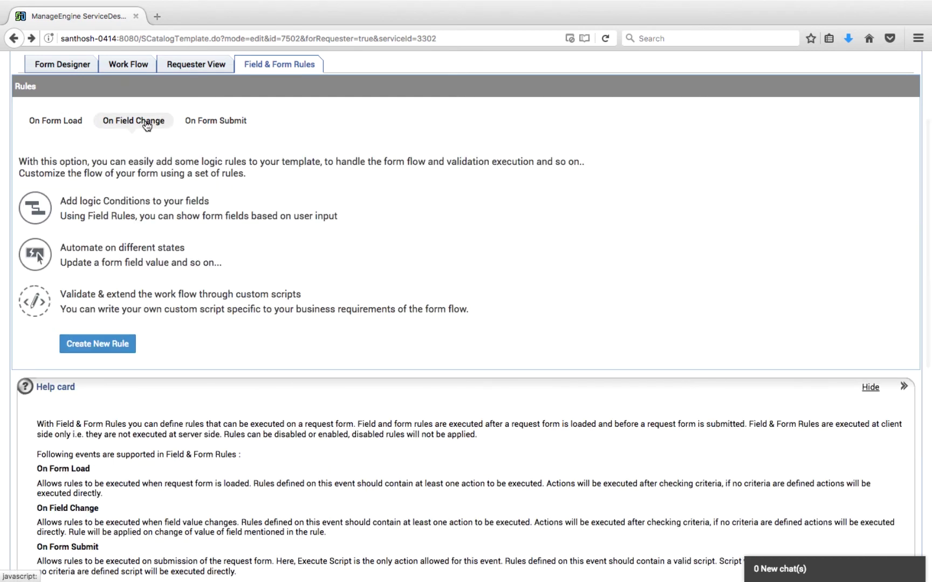
pyautogui.click(117, 339)
pyautogui.write('Enable ')
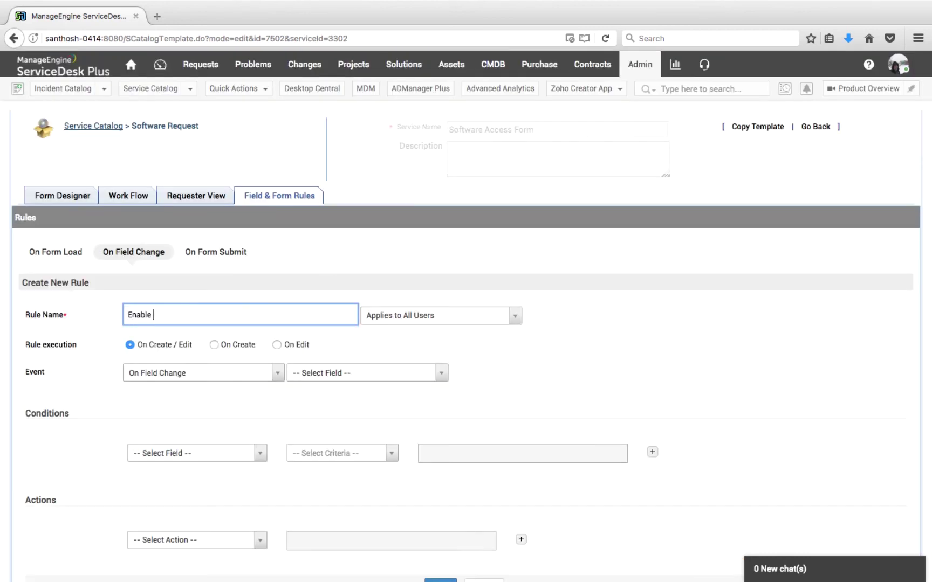
pyautogui.write('resource question')
pyautogui.click(340, 373)
pyautogui.click(354, 442)
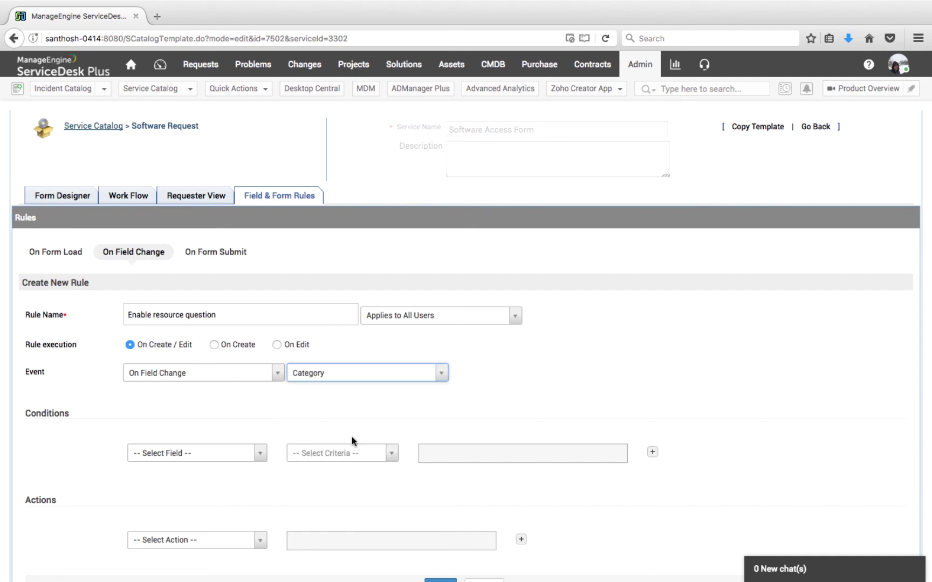
# Set the rule's condition to Category is Software
pyautogui.click(235, 454)
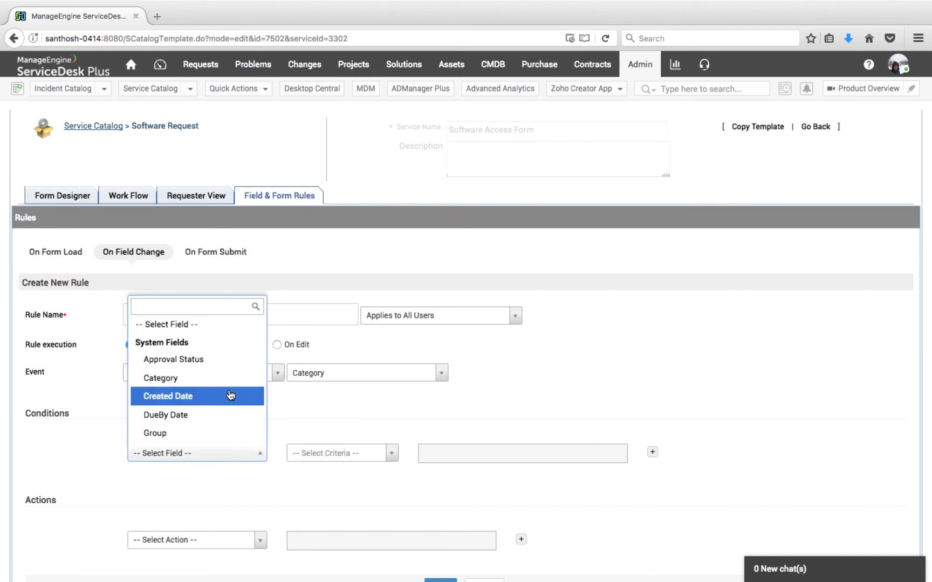
pyautogui.scroll(-1, 230, 395)
pyautogui.scroll(-5, 230, 395)
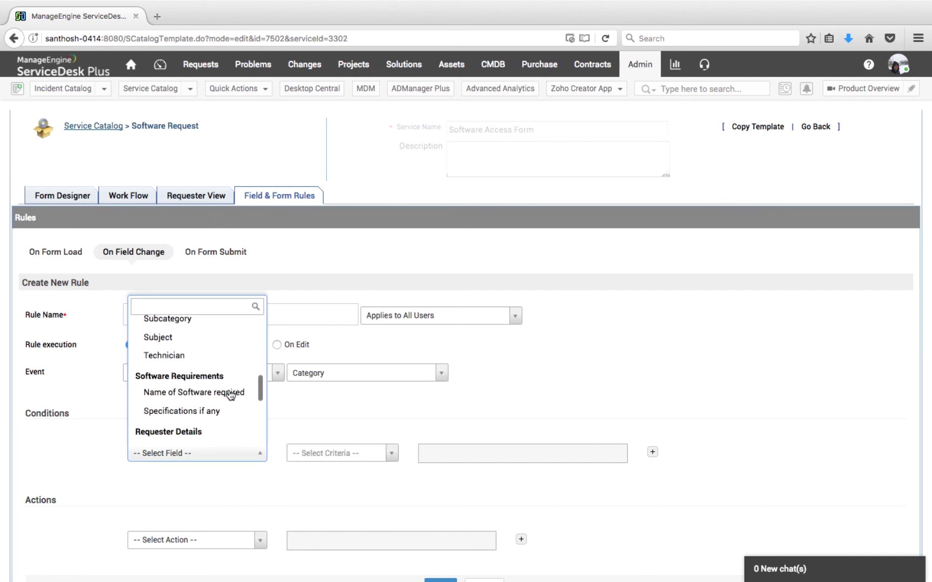
pyautogui.scroll(-3, 231, 395)
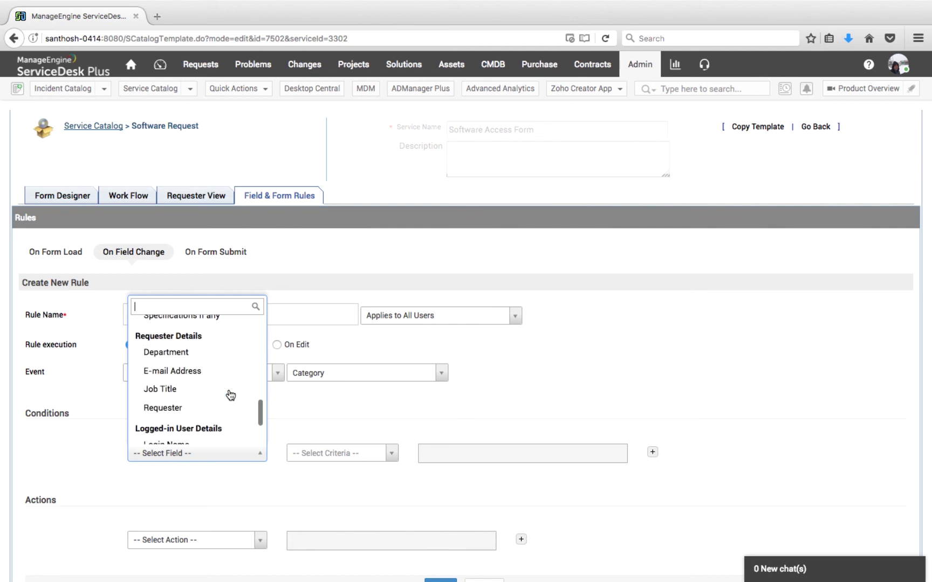
pyautogui.write('ca')
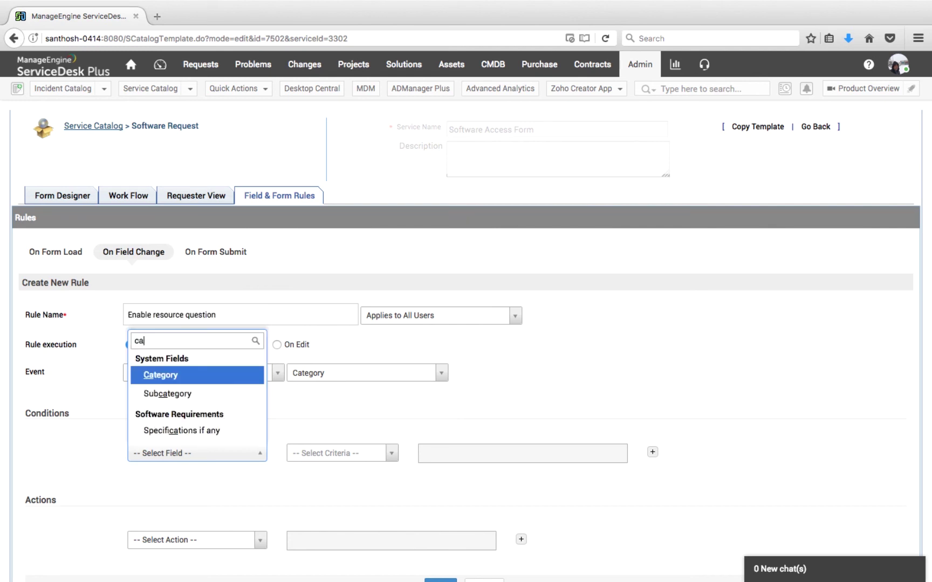
pyautogui.click(183, 374)
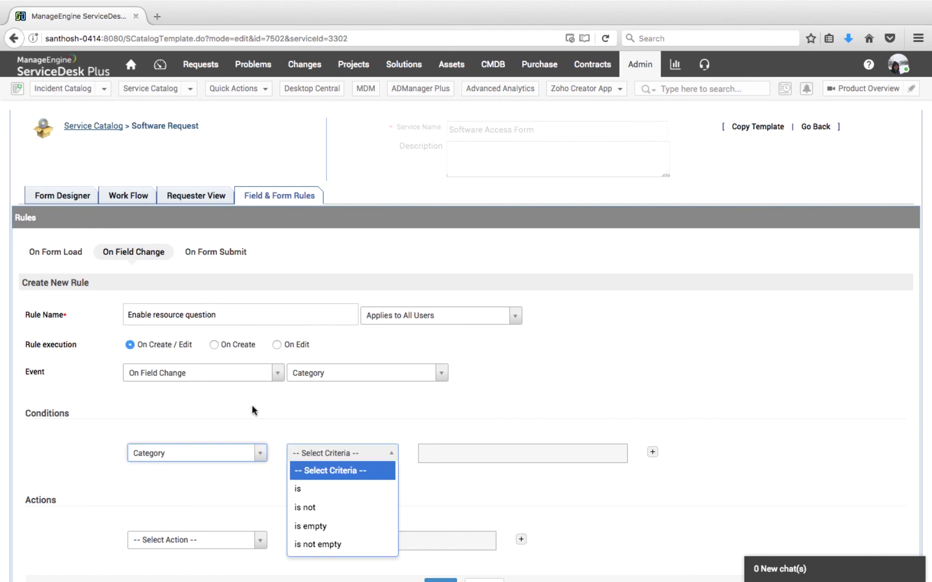
pyautogui.click(313, 491)
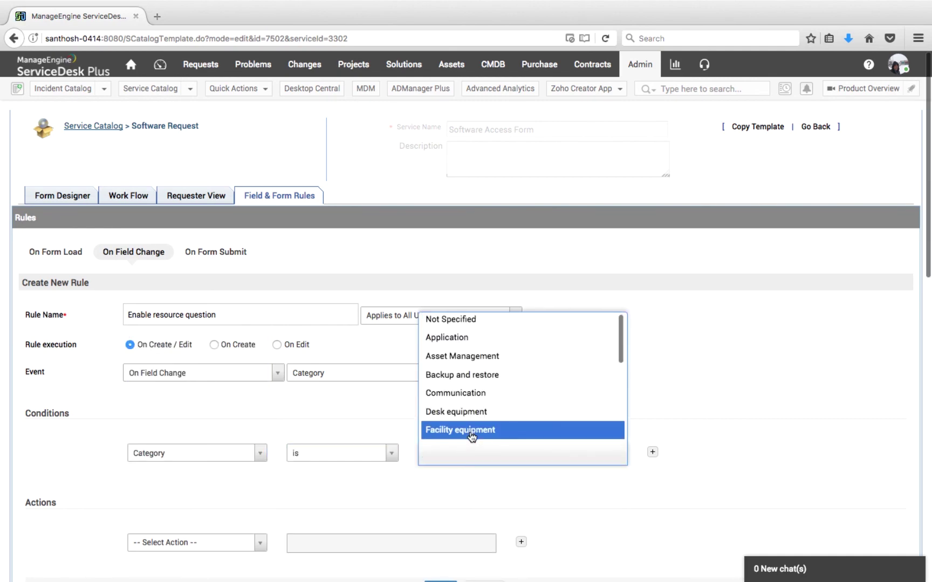
pyautogui.scroll(-3, 470, 438)
pyautogui.click(460, 421)
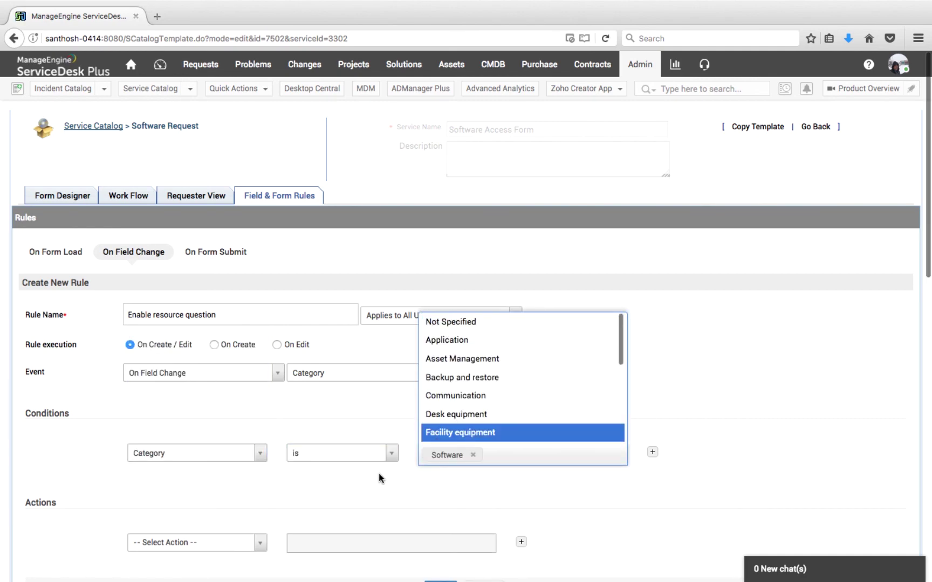
# Set the rule's action to Show Resource for the Software Requirements resource and save the rule
pyautogui.scroll(-5, 379, 473)
pyautogui.click(224, 338)
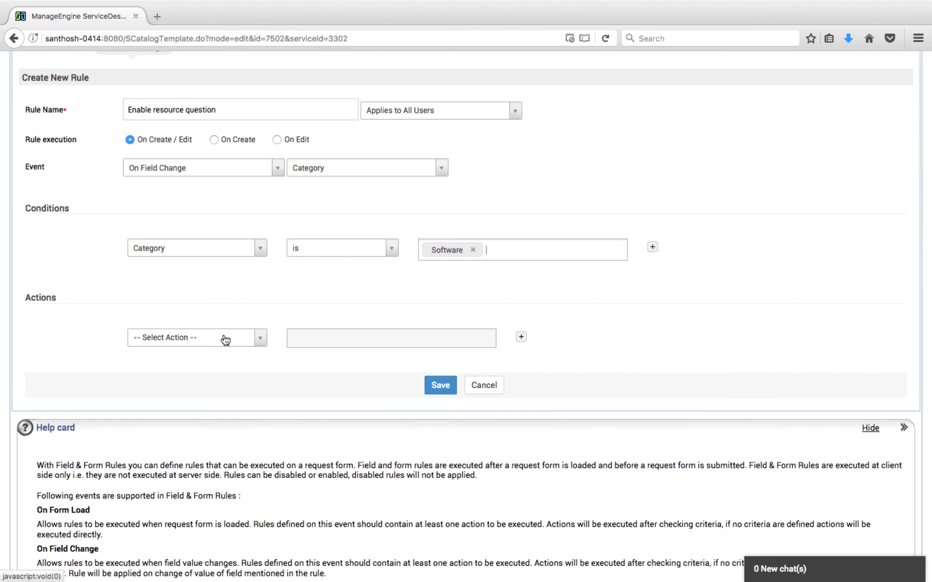
pyautogui.click(224, 337)
pyautogui.click(219, 427)
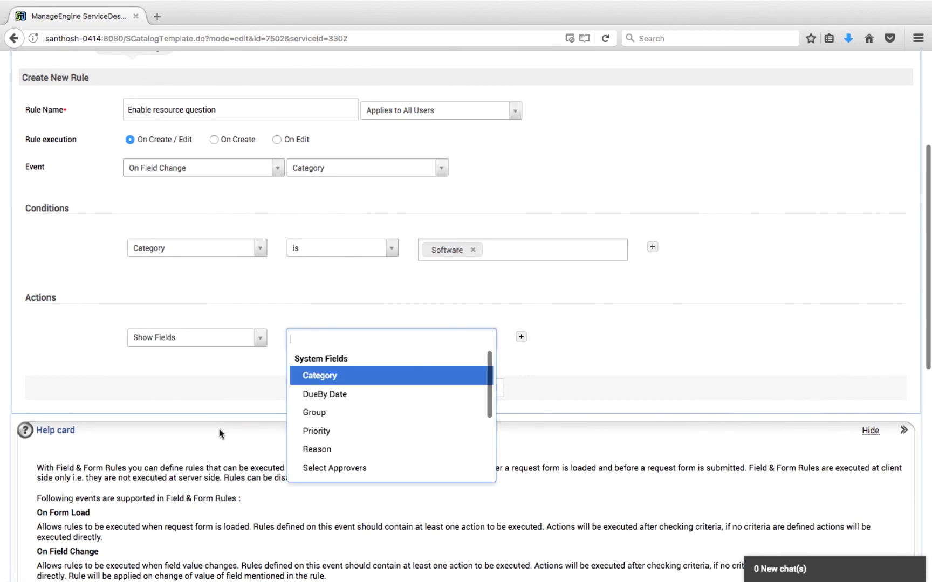
pyautogui.scroll(-3, 387, 421)
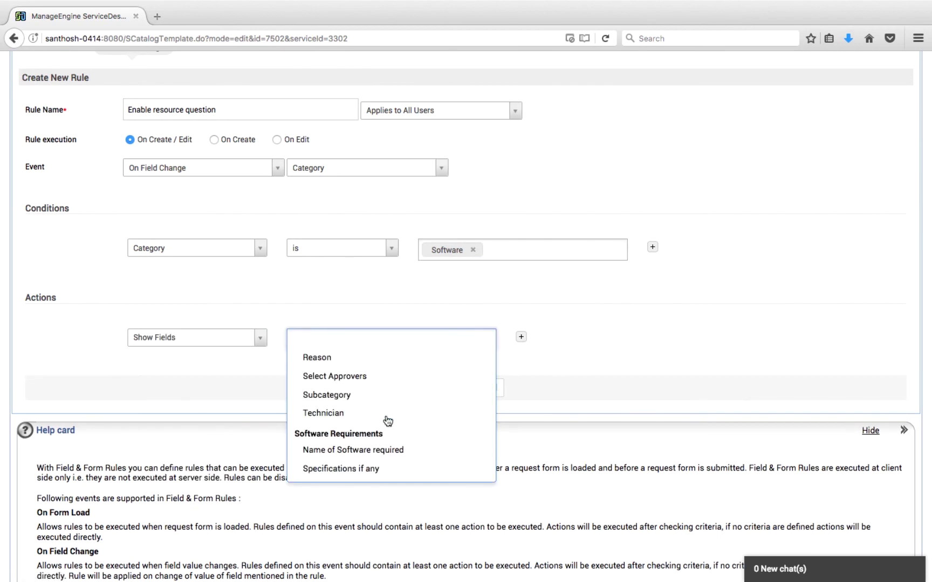
pyautogui.click(201, 338)
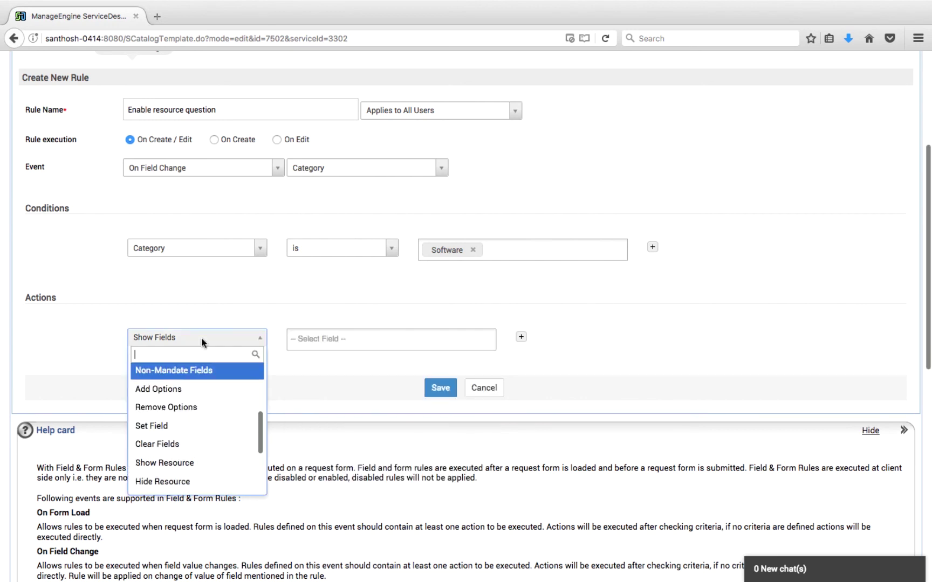
pyautogui.click(178, 464)
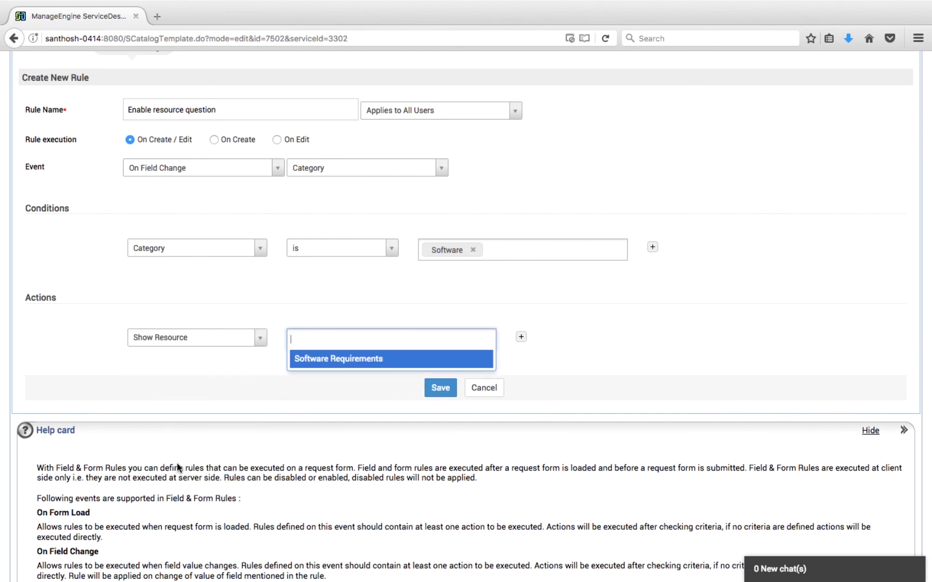
pyautogui.click(385, 361)
pyautogui.click(437, 388)
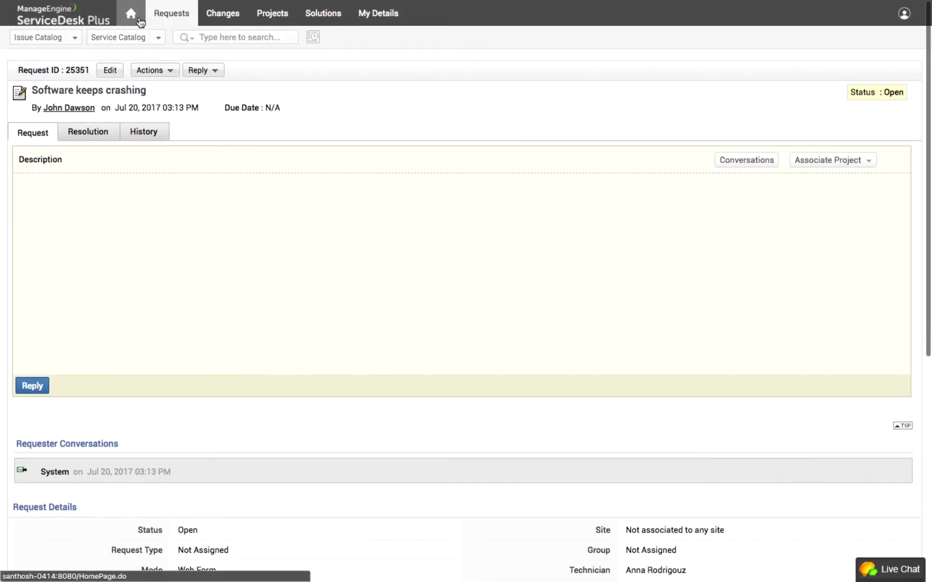
# From the requester portal's home page, open the Software Access Form under Software Request in the Service Catalog and review its fields
pyautogui.click(139, 25)
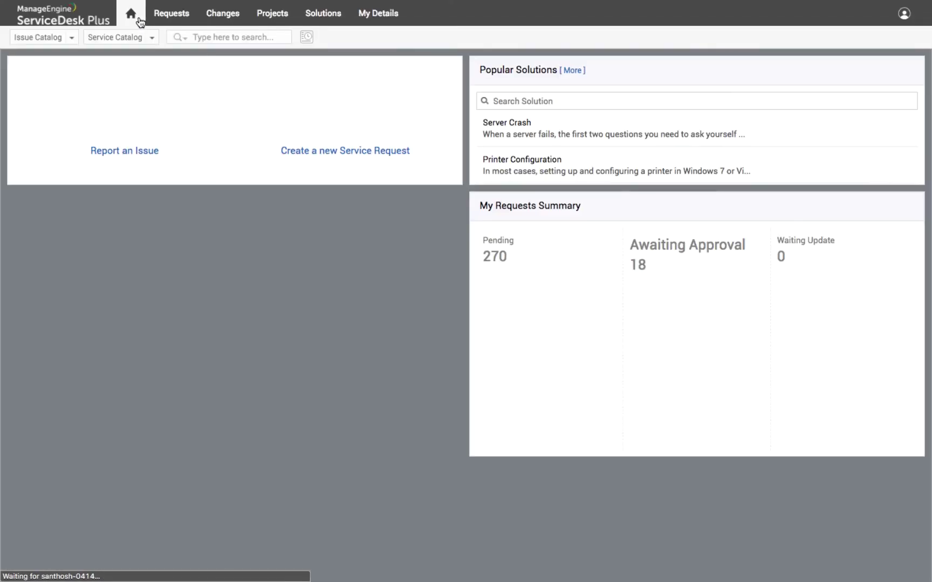
pyautogui.click(73, 40)
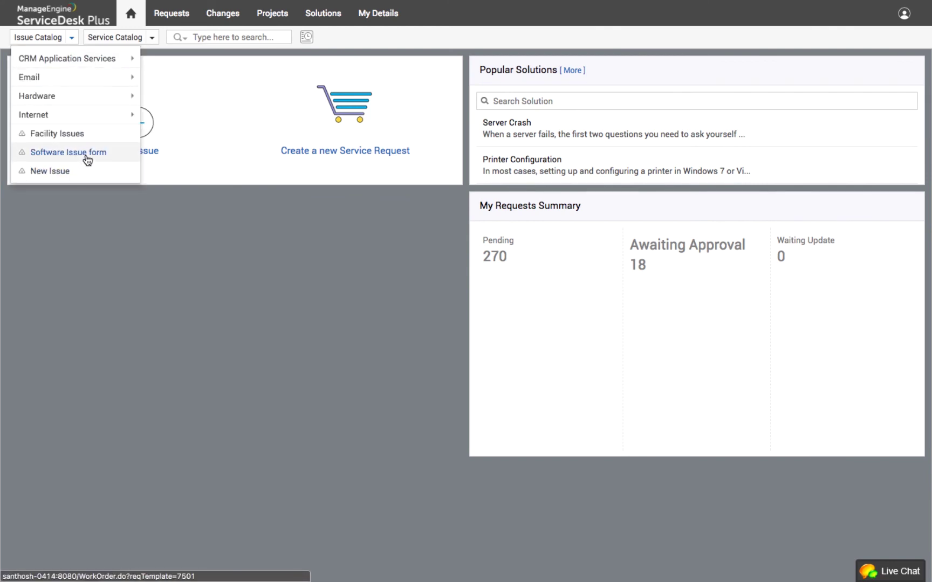
pyautogui.click(152, 38)
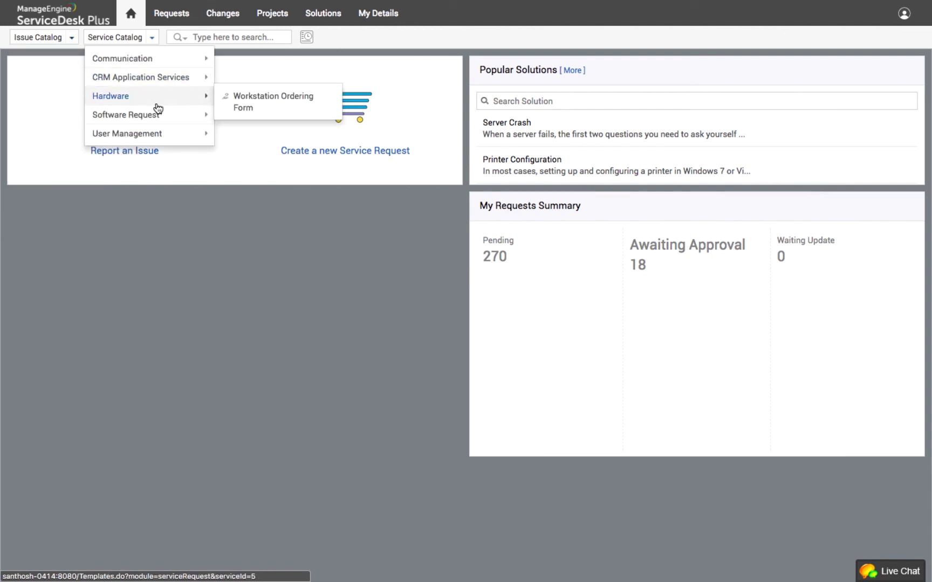
pyautogui.moveTo(157, 118)
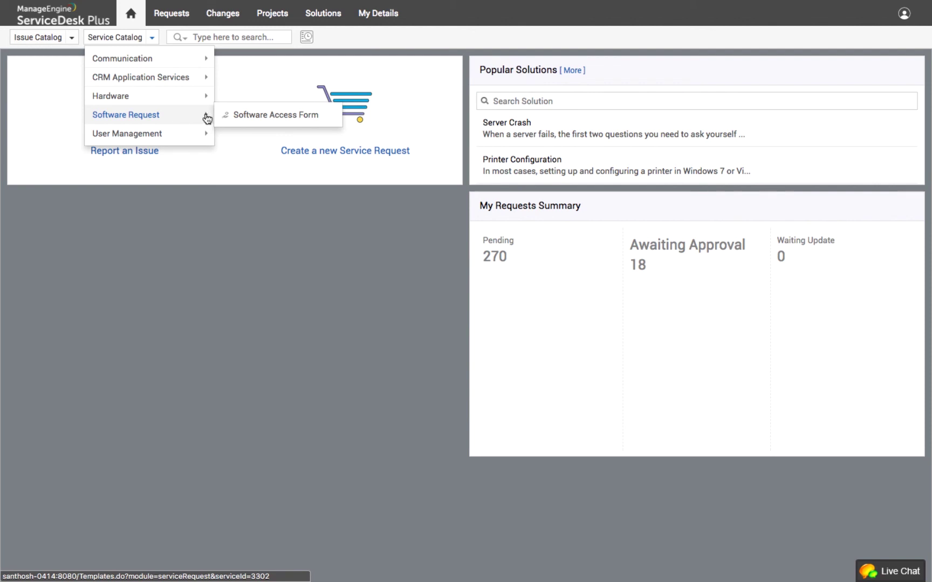
pyautogui.click(237, 117)
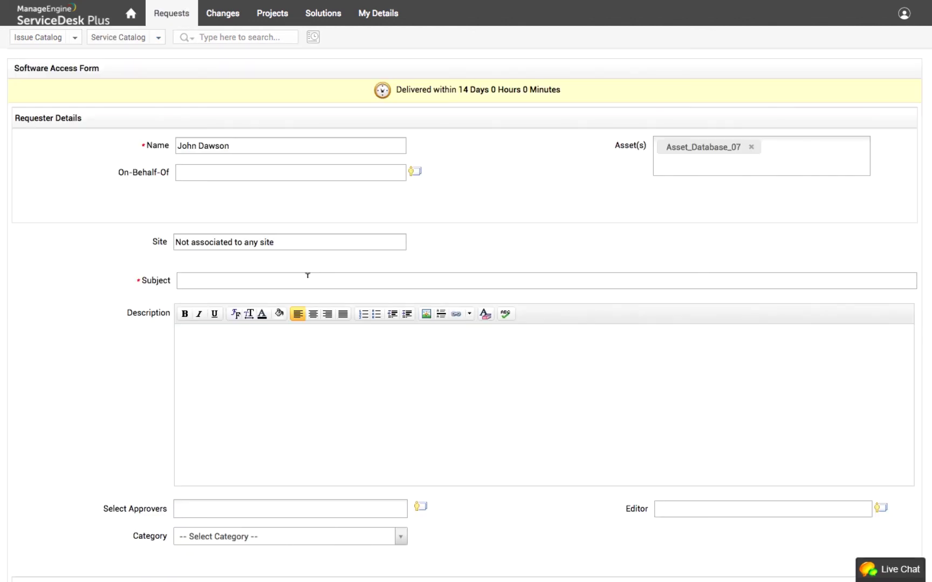
pyautogui.scroll(-5, 307, 276)
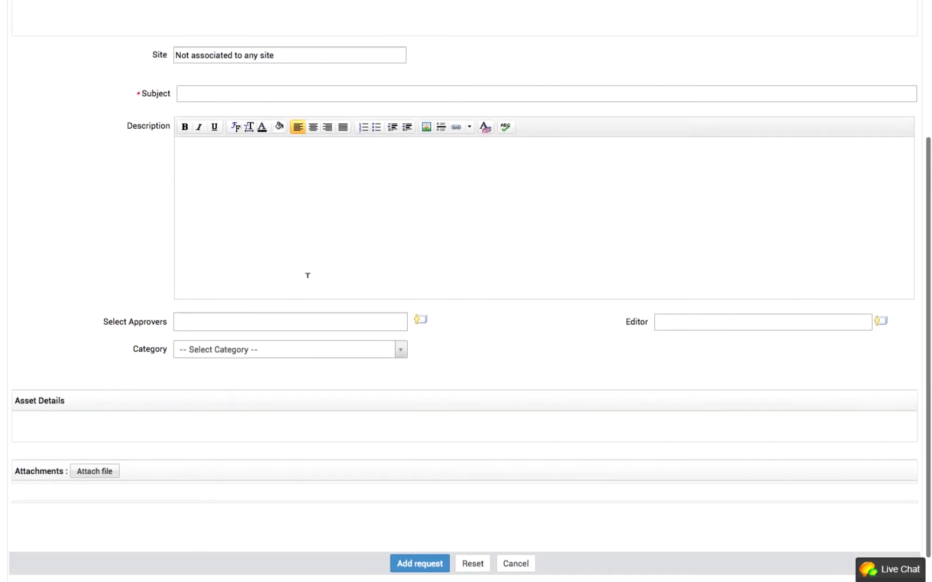
pyautogui.scroll(4, 308, 275)
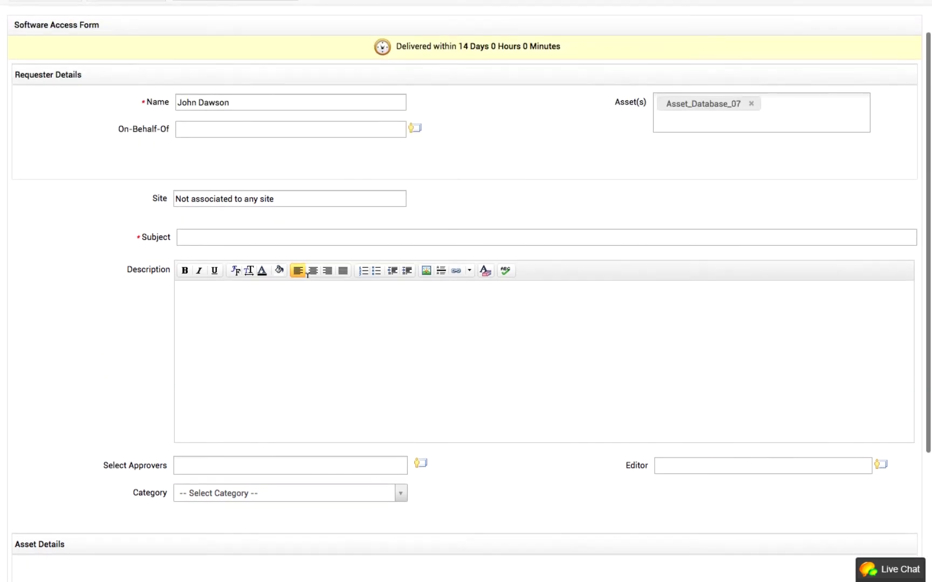
# Enter the subject "Request for new software" and select the last listed Asset Management user as approver
pyautogui.click(229, 237)
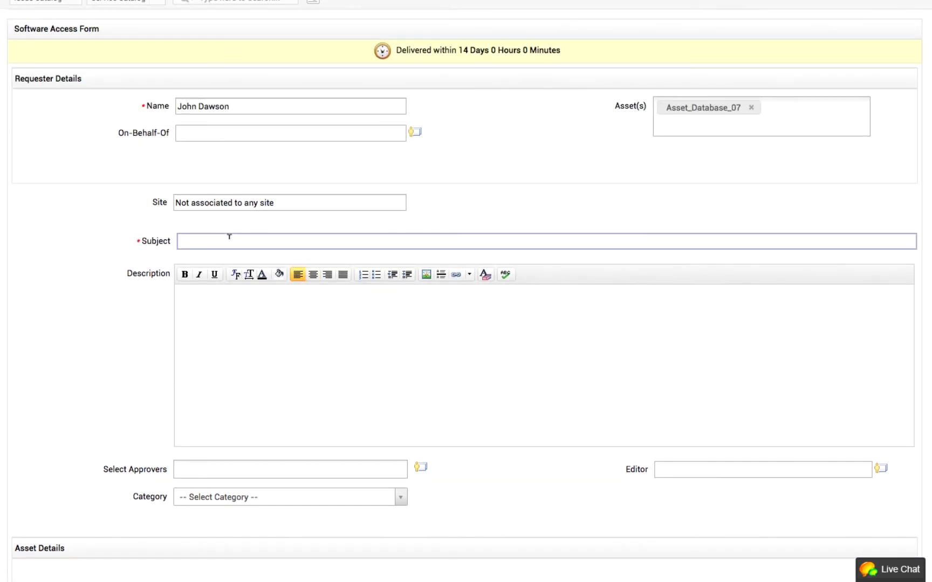
pyautogui.write('Request for new software')
pyautogui.scroll(-3, 248, 470)
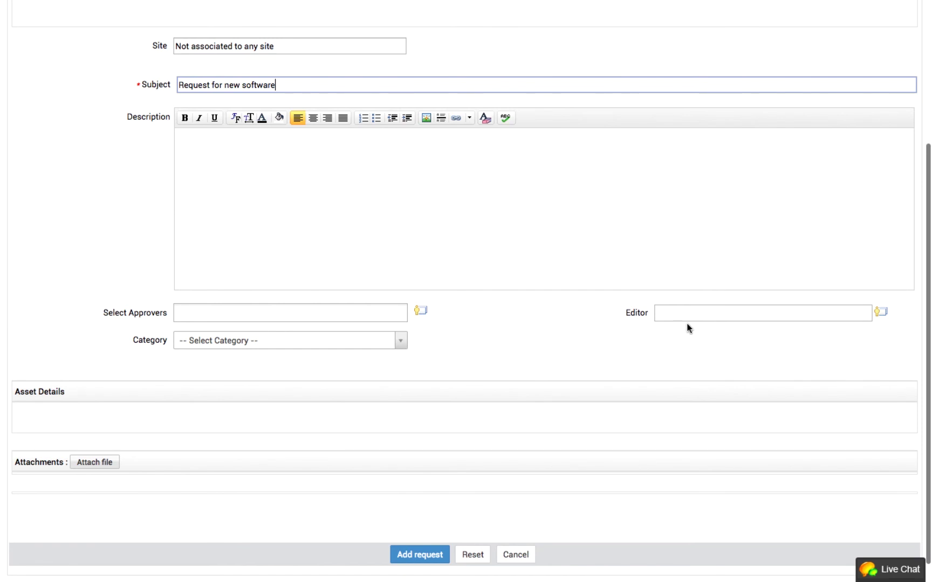
pyautogui.click(350, 310)
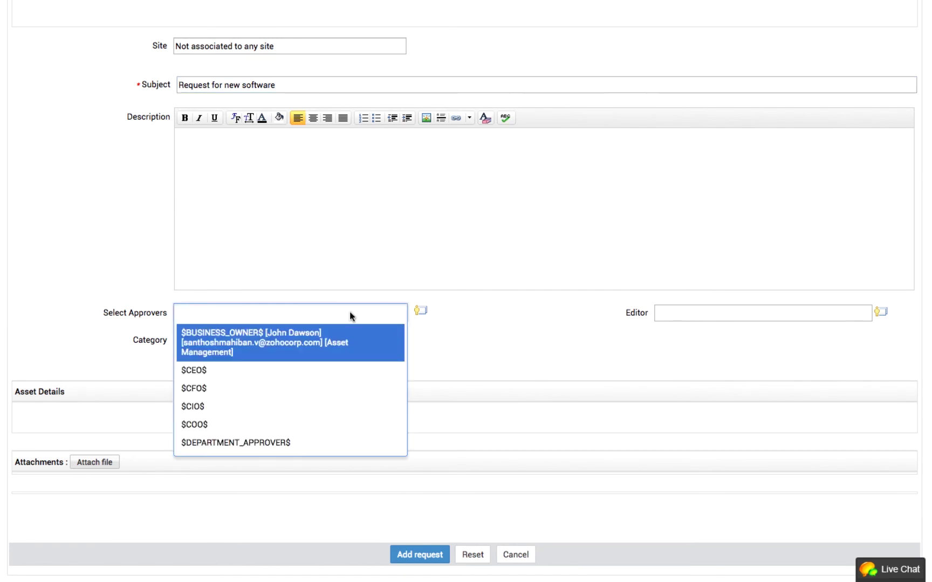
pyautogui.scroll(-10, 339, 377)
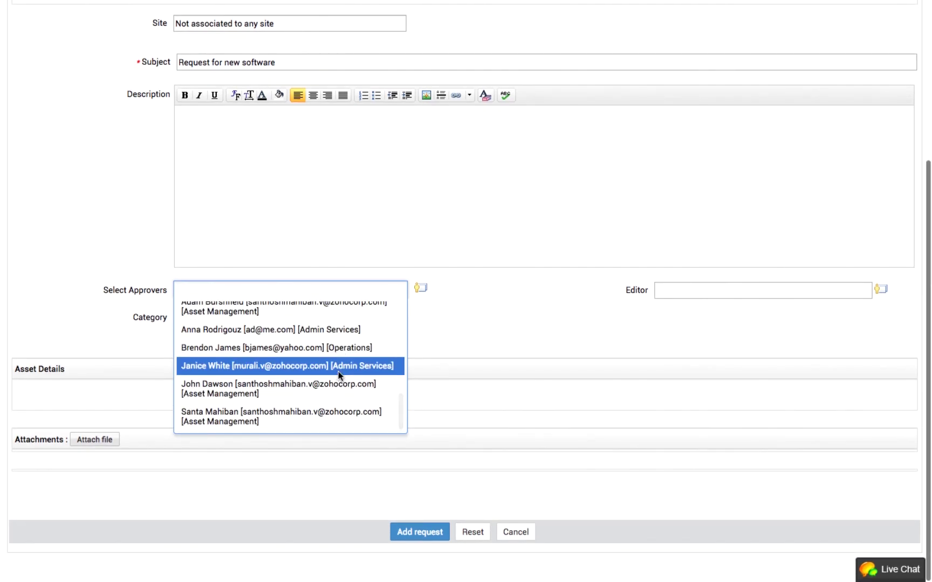
pyautogui.click(310, 414)
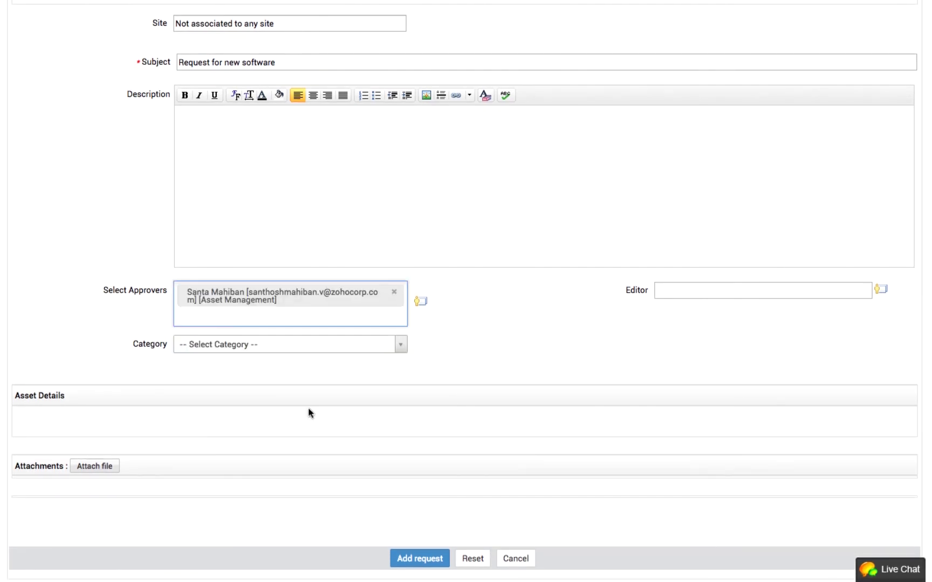
# Set the request's category to Software
pyautogui.click(271, 351)
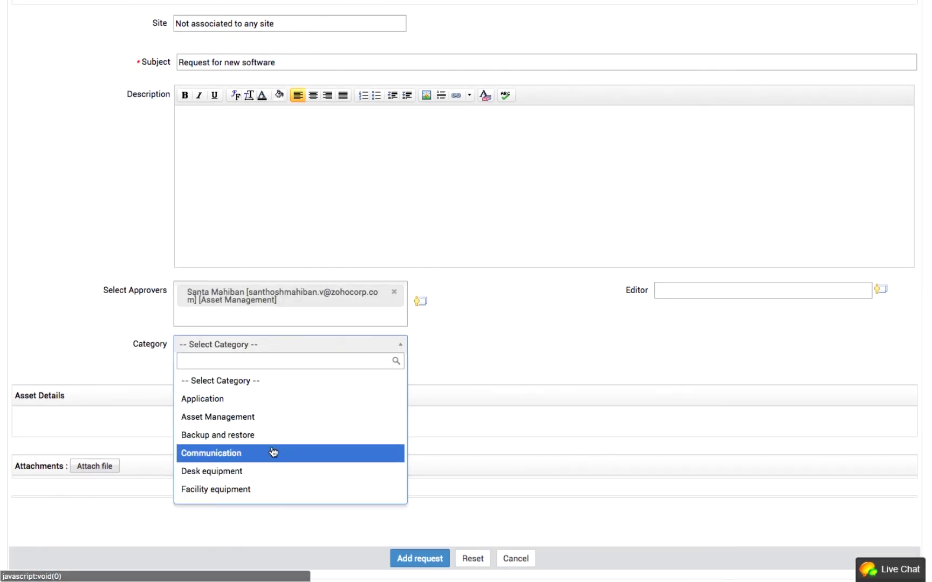
pyautogui.scroll(-2, 272, 450)
pyautogui.scroll(-2, 272, 452)
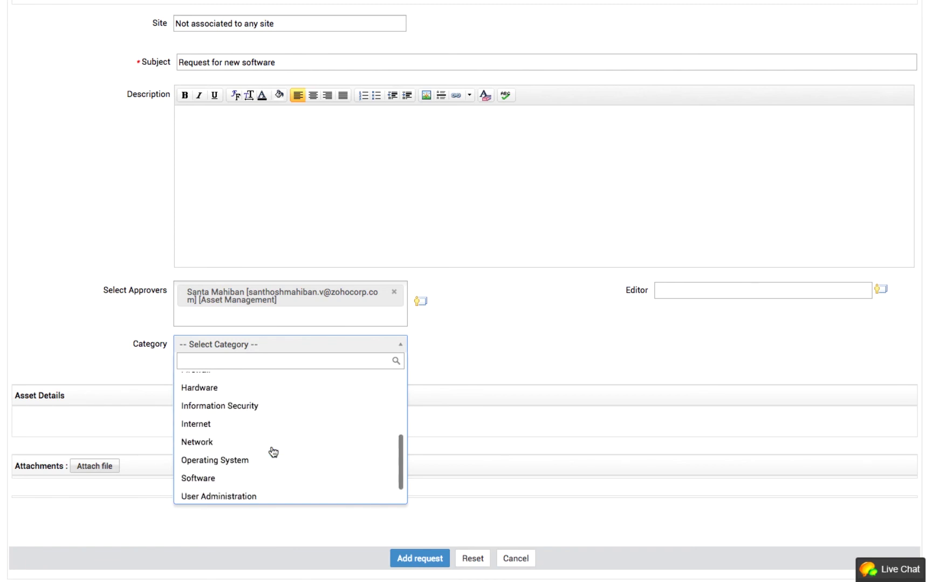
pyautogui.click(223, 479)
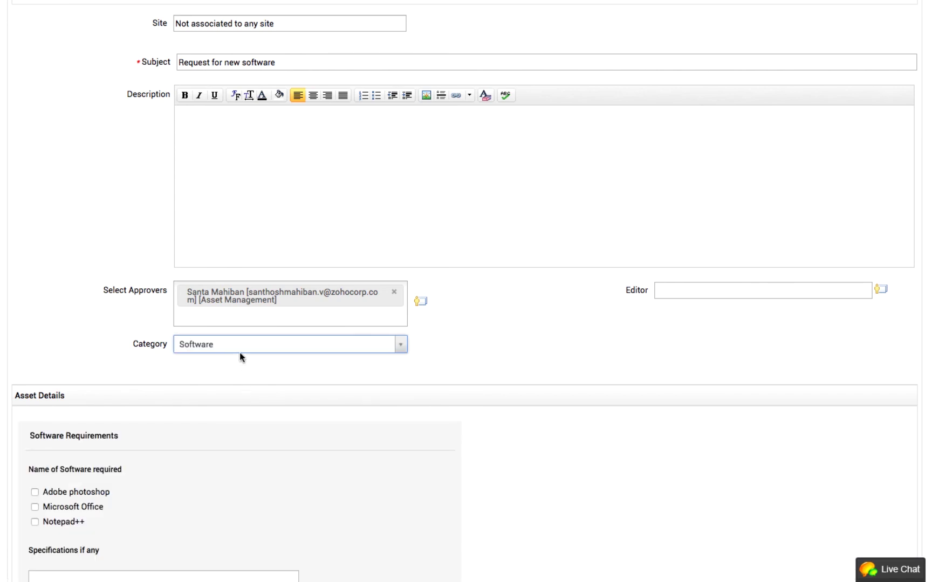
# Select Microsoft Office as the required software under Software Requirements and submit the request
pyautogui.scroll(-3, 206, 404)
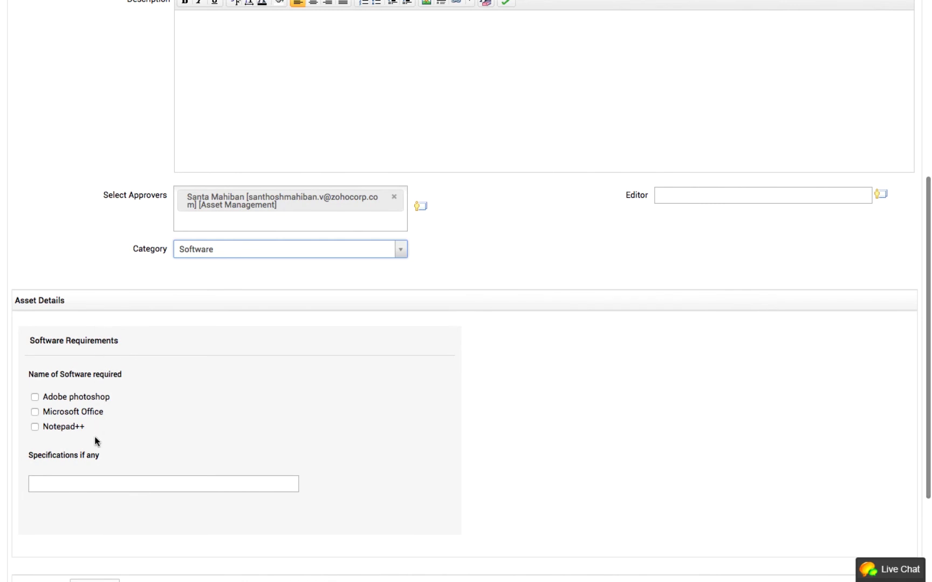
pyautogui.click(35, 413)
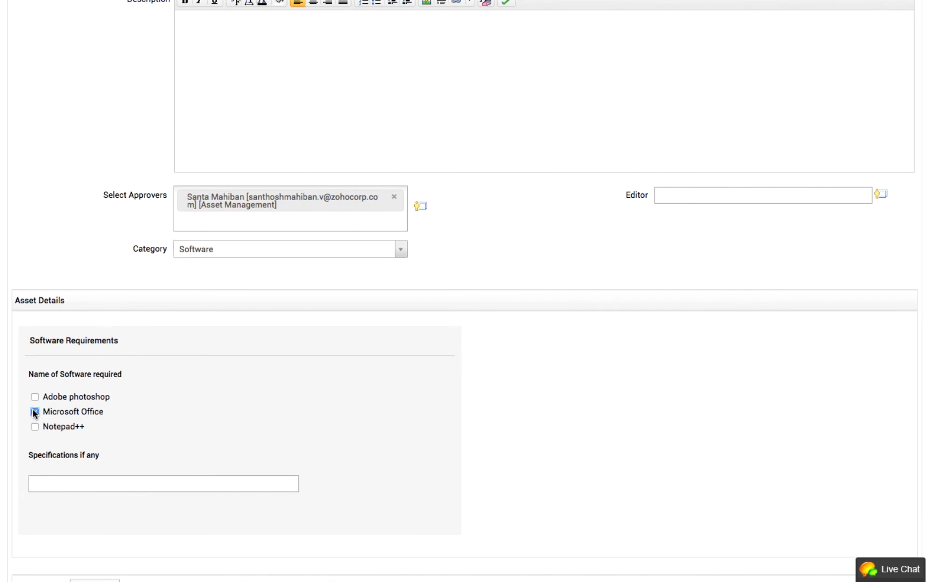
pyautogui.scroll(-5, 162, 453)
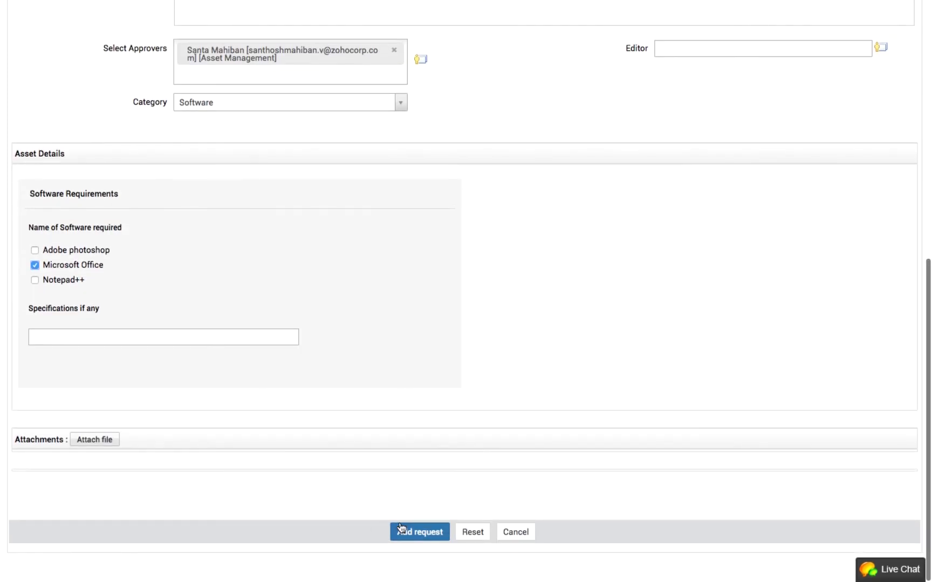
pyautogui.click(409, 532)
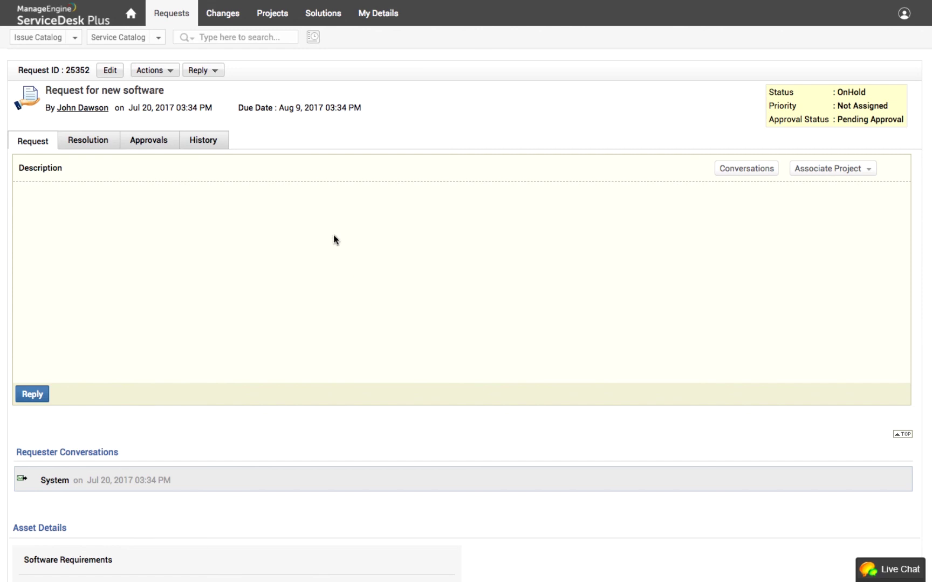
# Reopen the Software Access Form under Software Request in the Service Catalog, look it over and return to the portal's home page
pyautogui.click(160, 38)
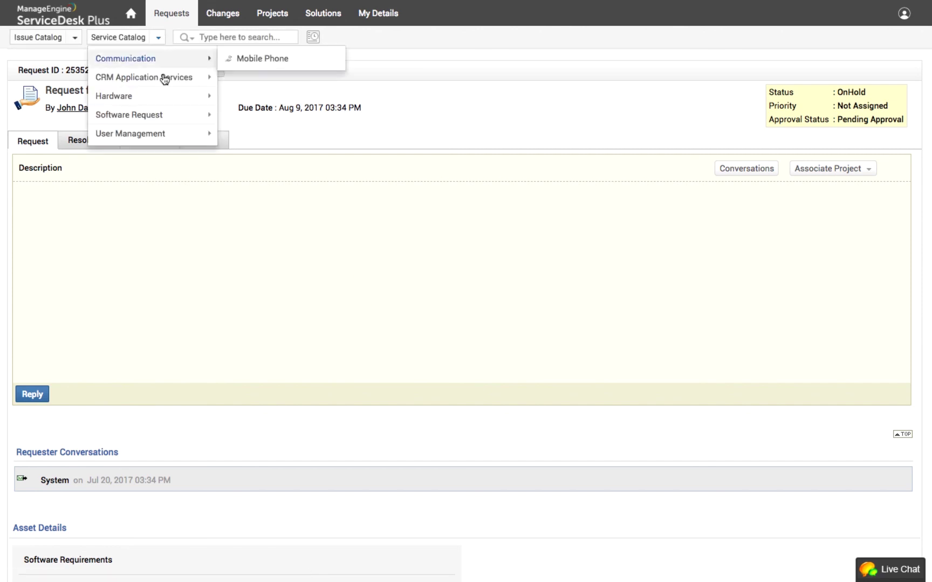
pyautogui.moveTo(189, 117)
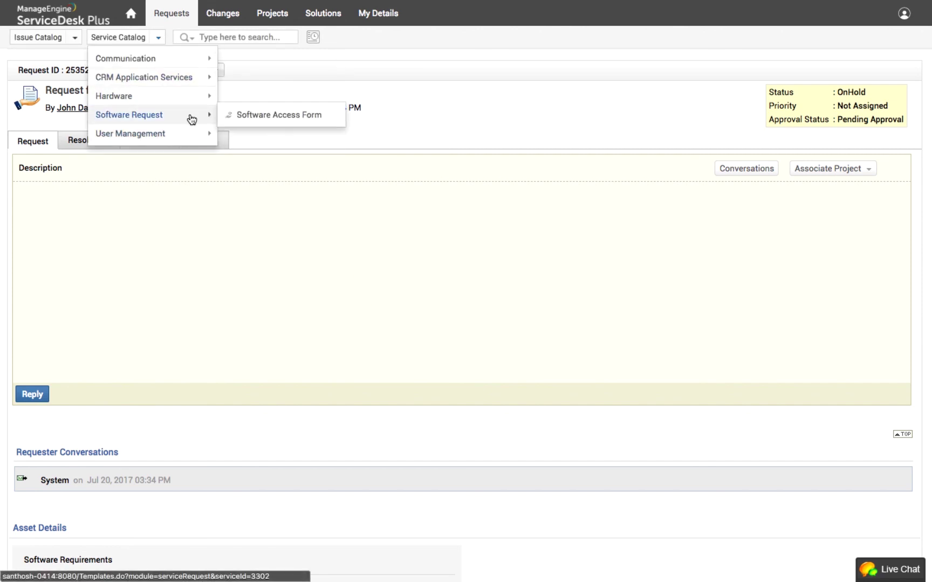
pyautogui.click(252, 122)
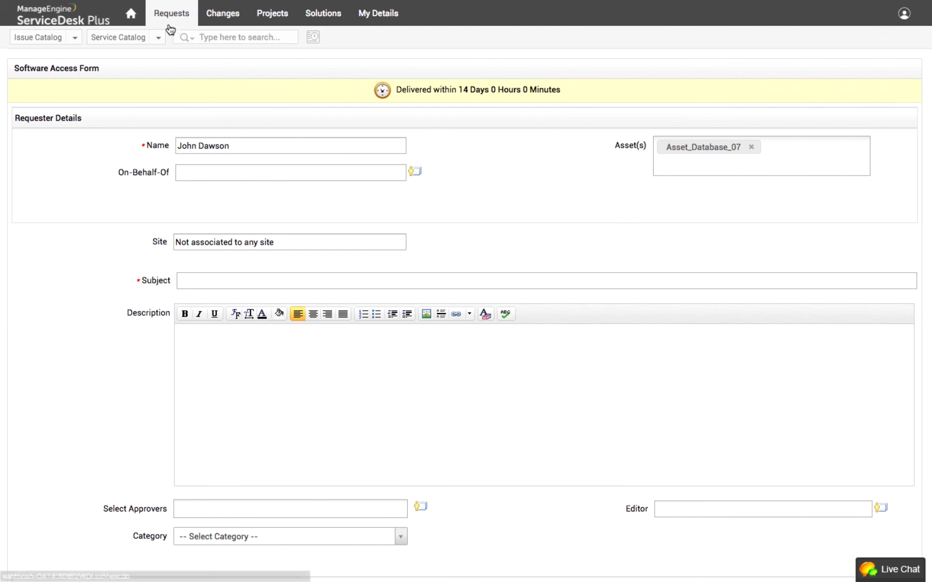
pyautogui.click(131, 15)
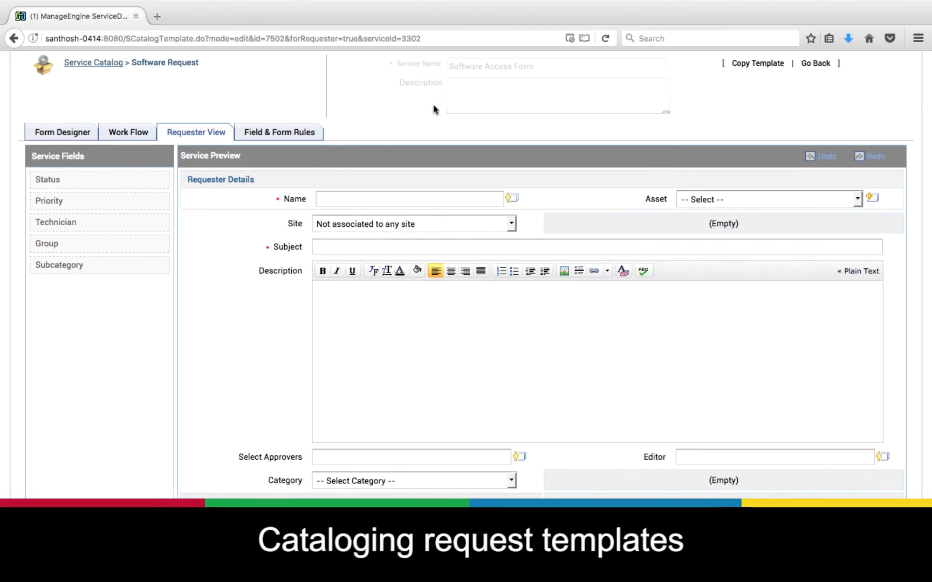
# From the technician's admin settings, open the Incident Template list of the Helpdesk Customizer
pyautogui.scroll(3, 433, 105)
pyautogui.click(645, 68)
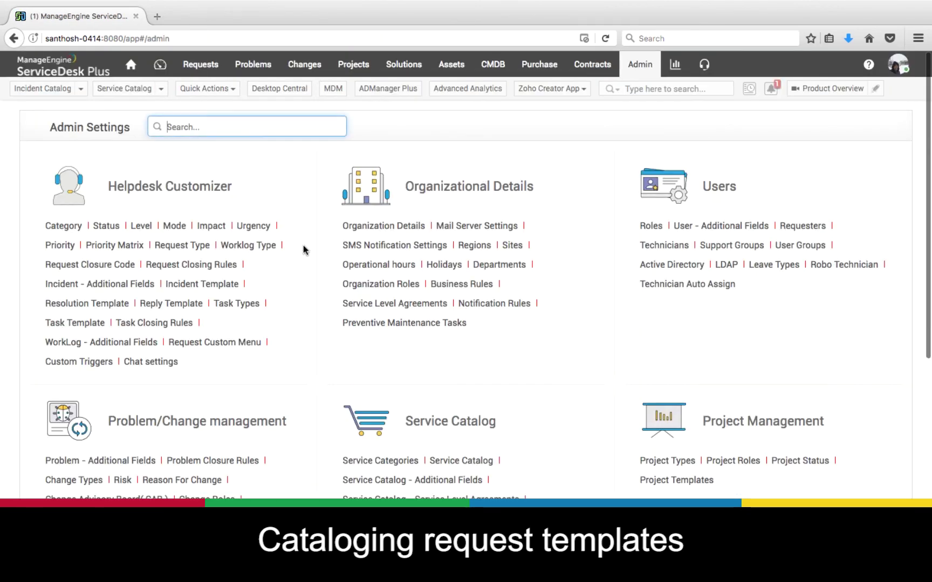
pyautogui.click(195, 289)
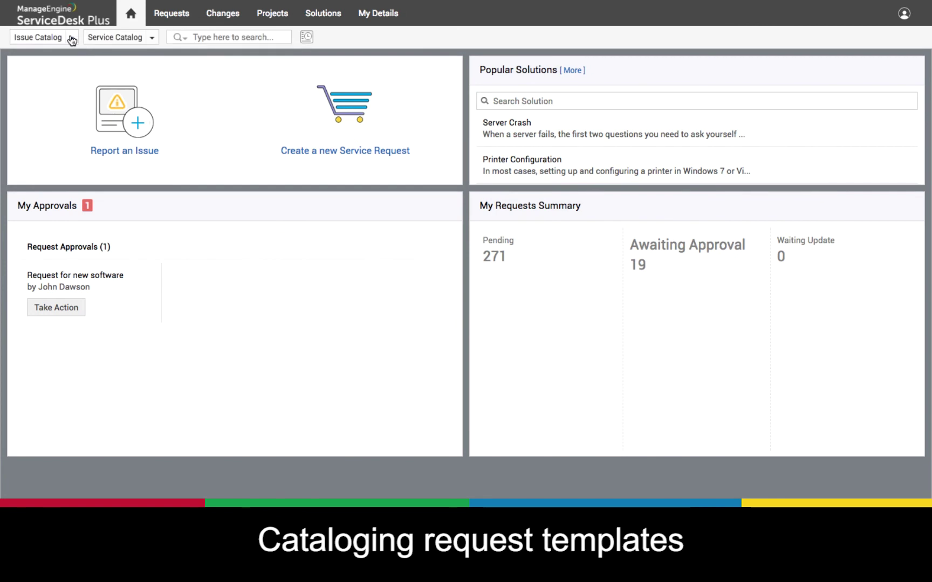
# In the requester portal, examine how the Issue Catalog groups incident templates such as those under Email and Hardware
pyautogui.click(73, 37)
pyautogui.click(74, 39)
pyautogui.click(74, 39)
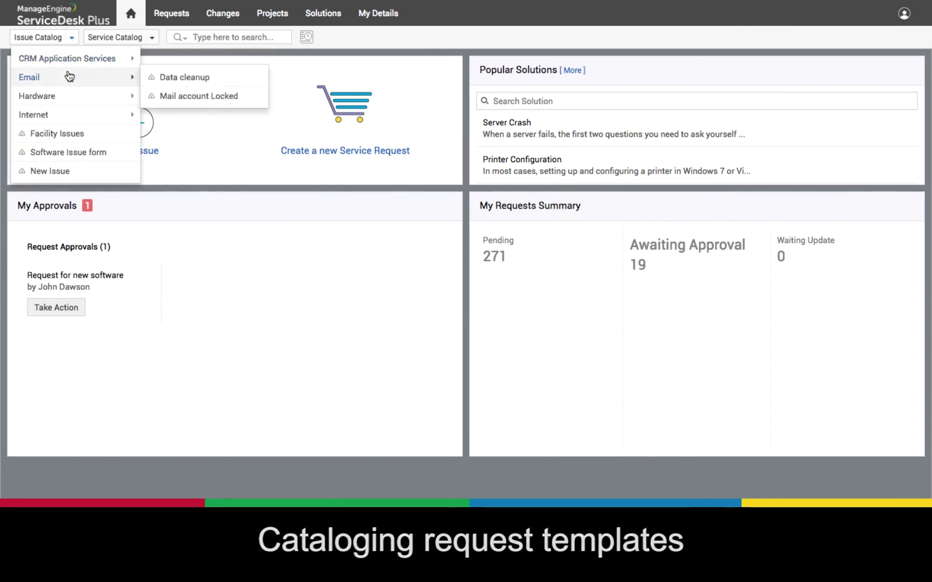
pyautogui.moveTo(69, 96)
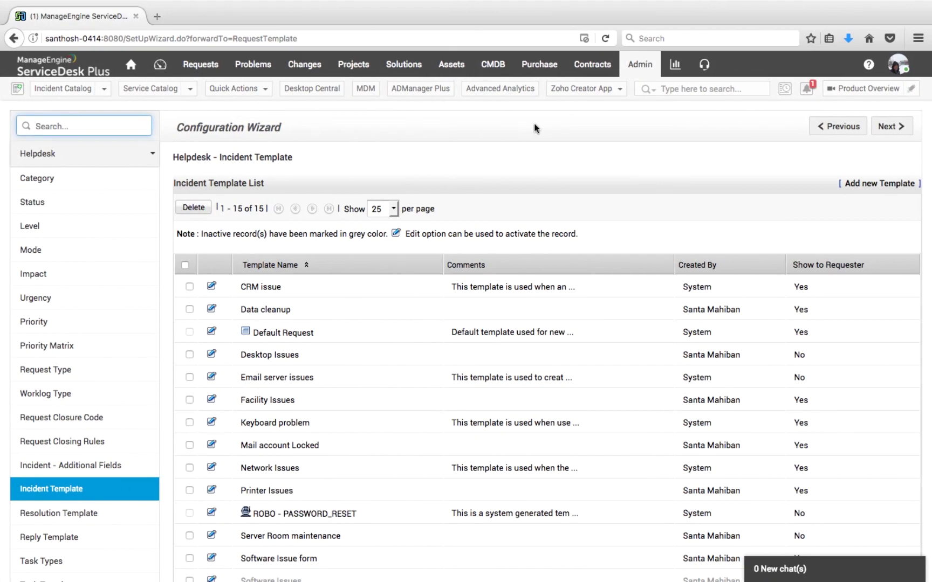
# In the technician's admin settings, view the Service Categories list of the Service Catalog and return to the admin settings
pyautogui.click(639, 66)
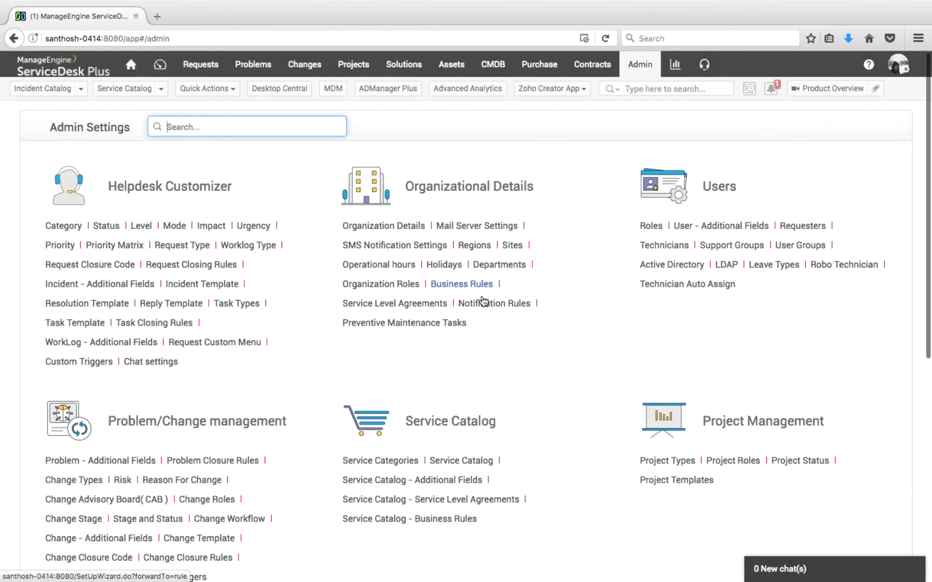
pyautogui.click(407, 466)
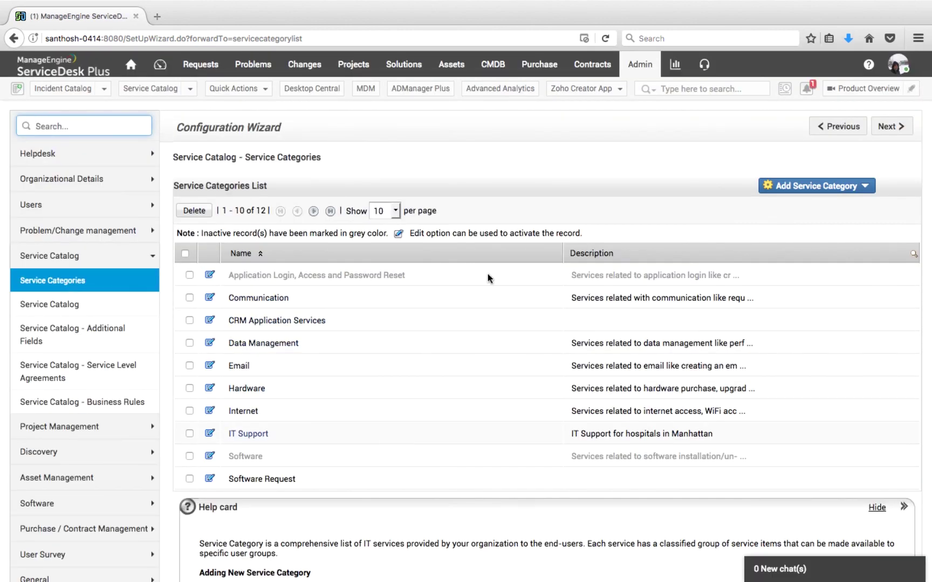
pyautogui.click(647, 70)
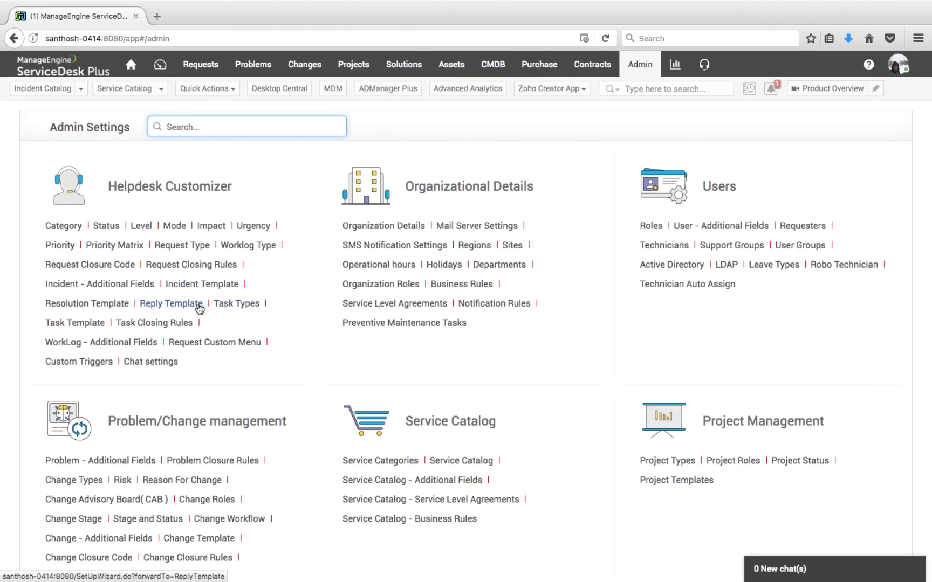
# Open the Software Issue form incident template for editing
pyautogui.click(199, 284)
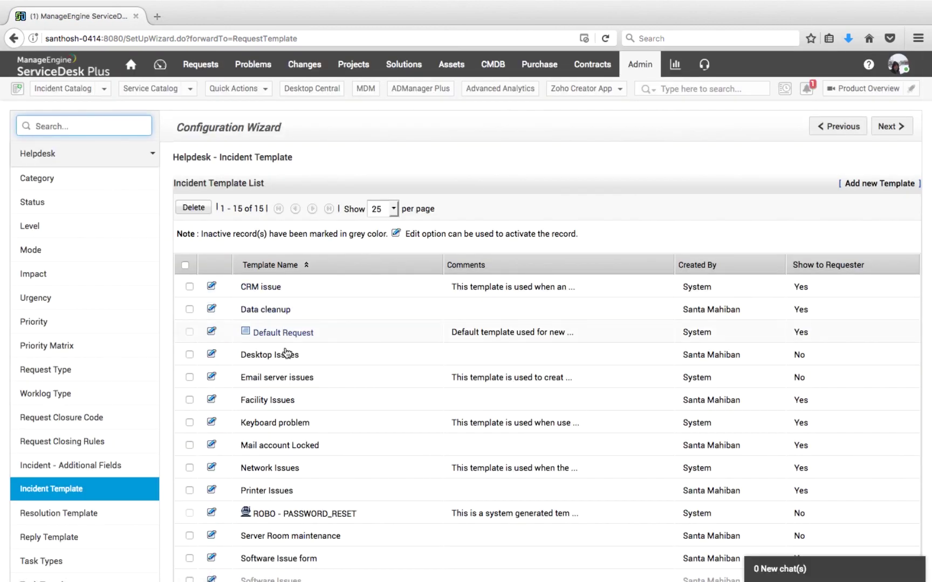
pyautogui.scroll(-3, 252, 357)
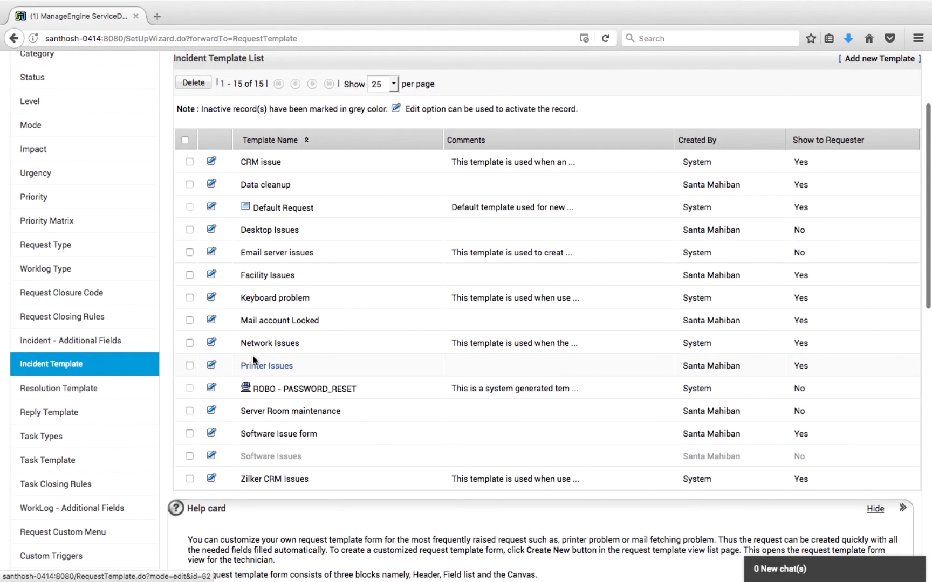
pyautogui.click(213, 434)
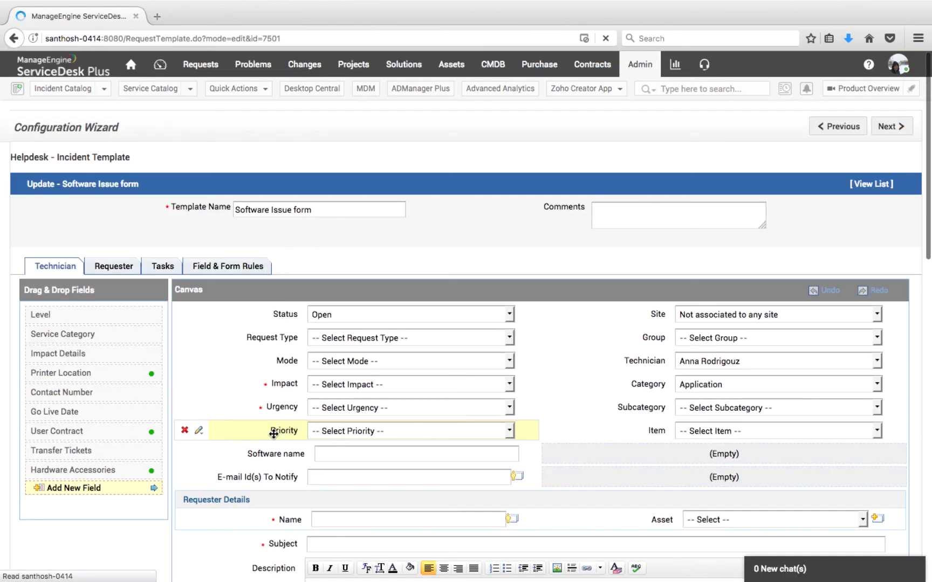
# Add the Service Category field to the empty cell beside Software name and set it to Software Request
pyautogui.scroll(-3, 339, 445)
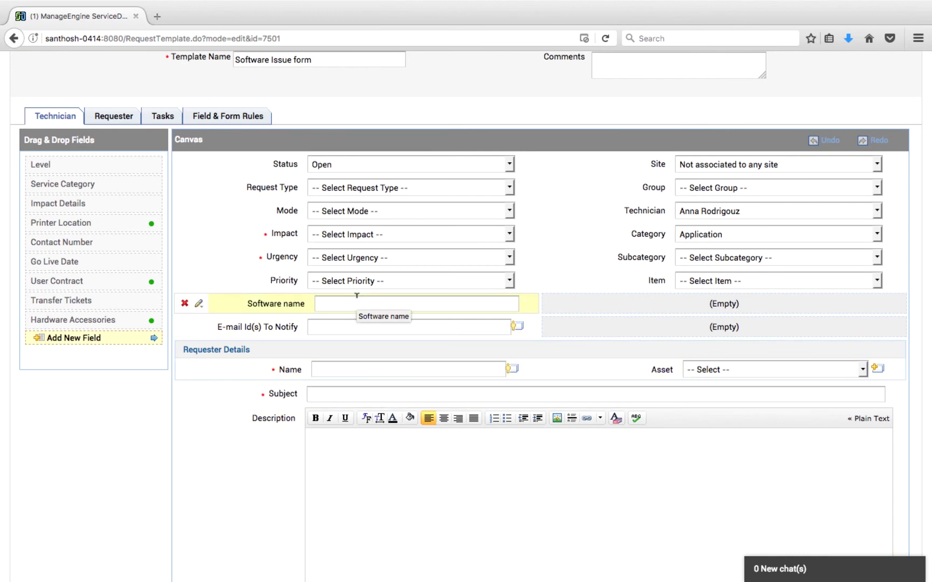
pyautogui.moveTo(146, 185); pyautogui.dragTo(683, 307)
pyautogui.click(717, 306)
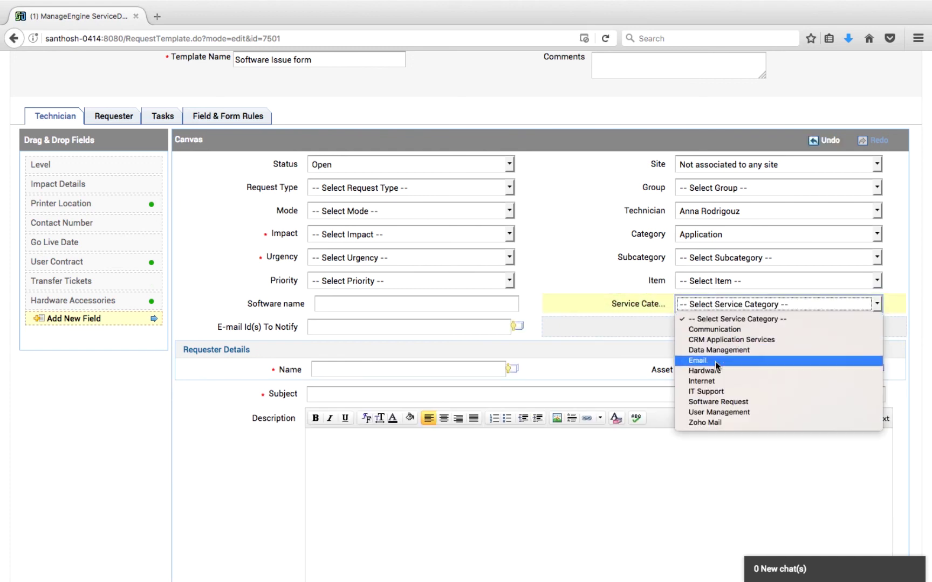
pyautogui.click(716, 402)
# Save the changes to the Software Issue form template
pyautogui.scroll(-10, 545, 421)
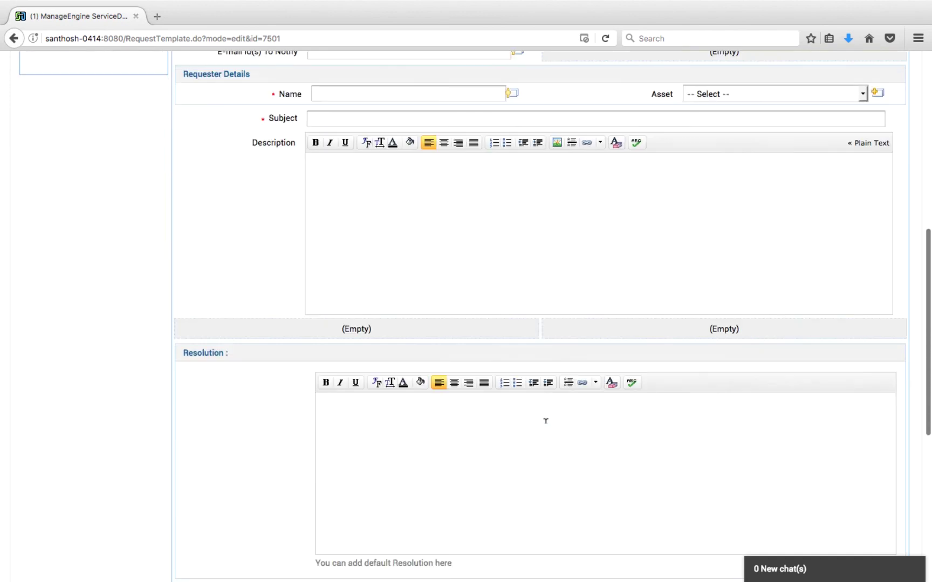
pyautogui.scroll(-3, 545, 427)
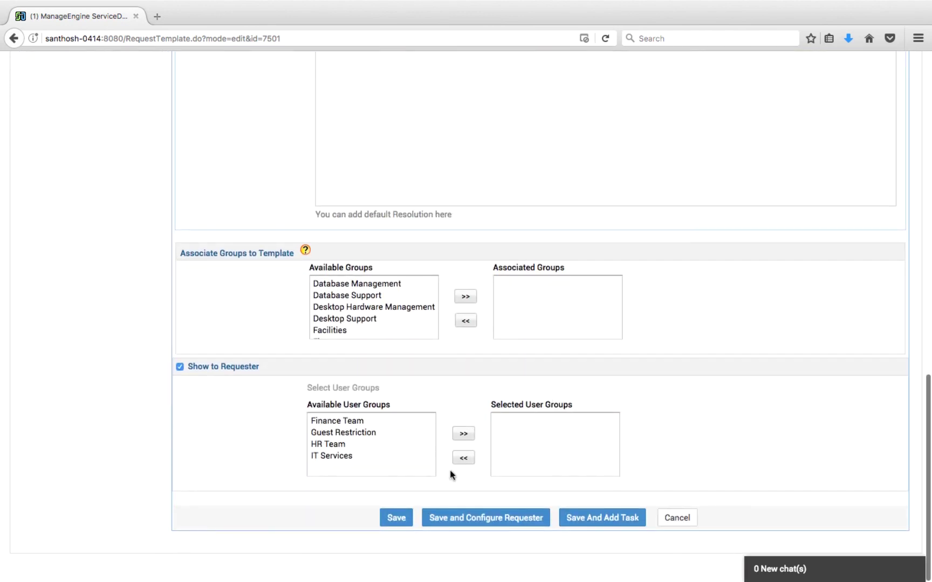
pyautogui.click(396, 520)
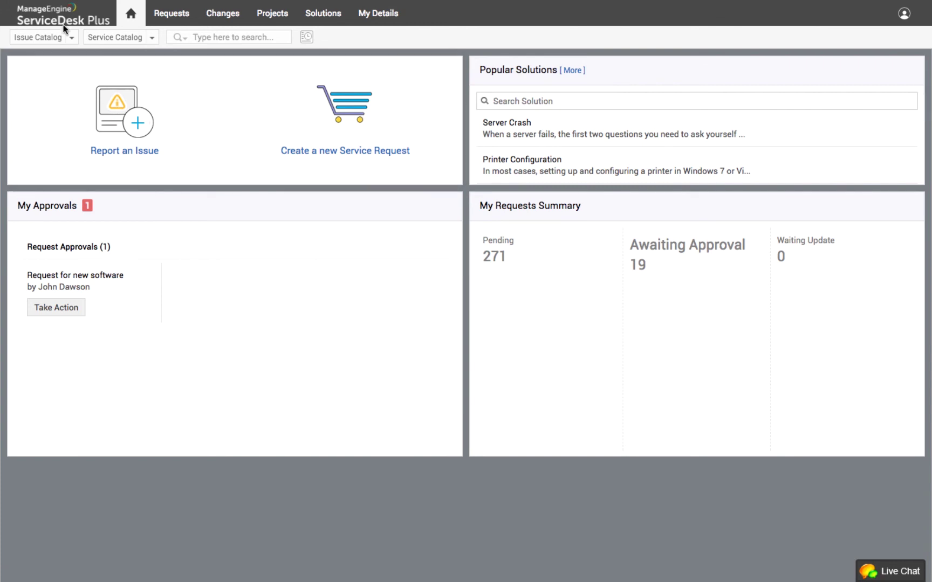
# In the requester portal's Issue Catalog, check that Software Issue form is listed under Software Request and browse the other categories
pyautogui.click(72, 38)
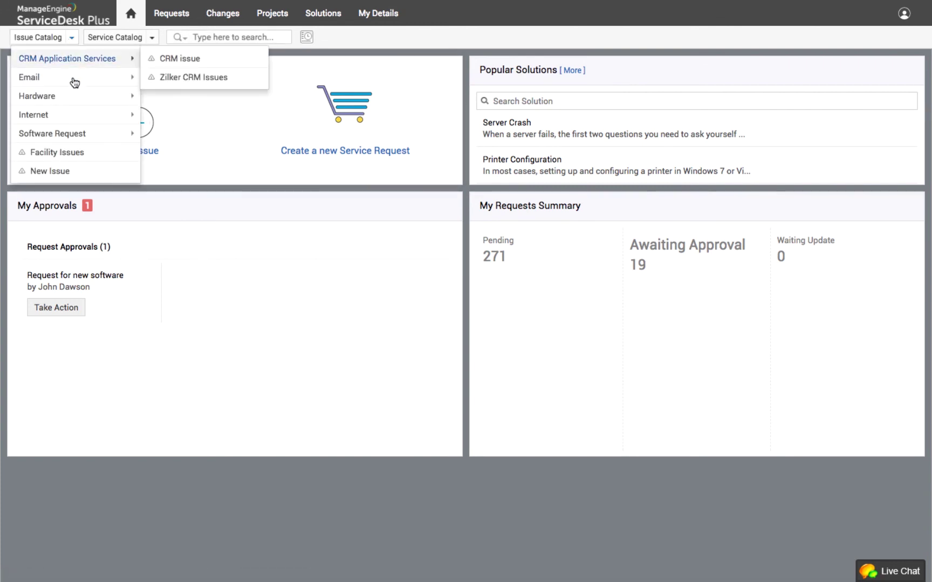
pyautogui.moveTo(76, 138)
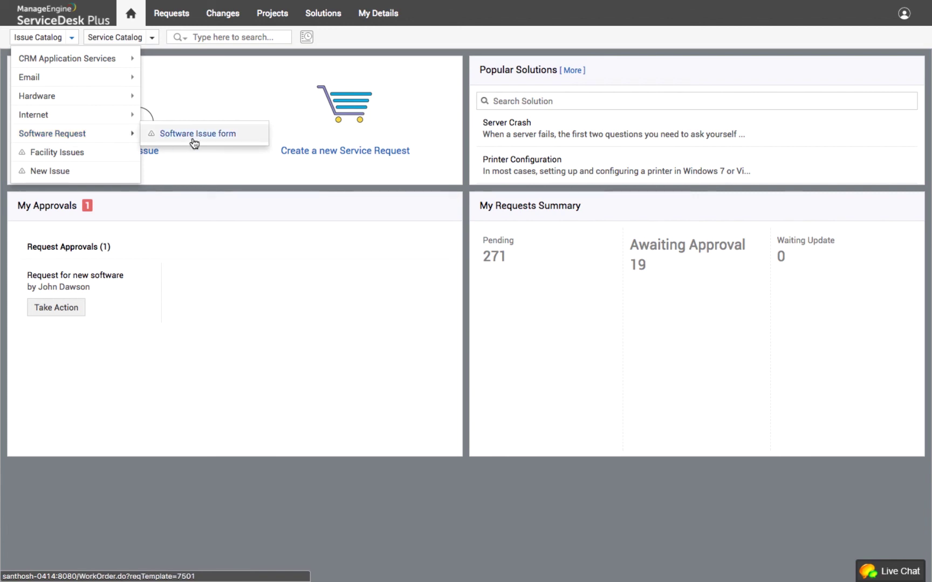
pyautogui.moveTo(117, 123)
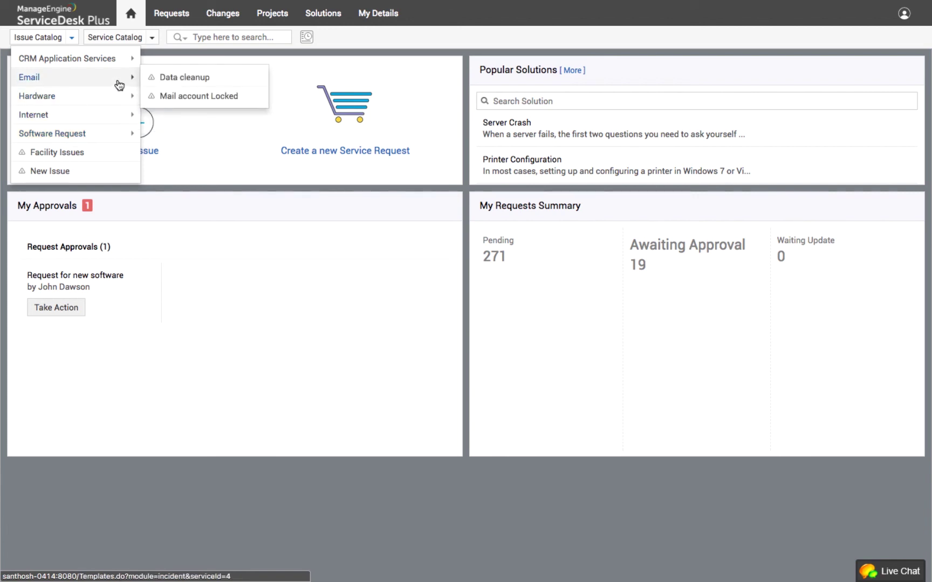
pyautogui.moveTo(119, 70)
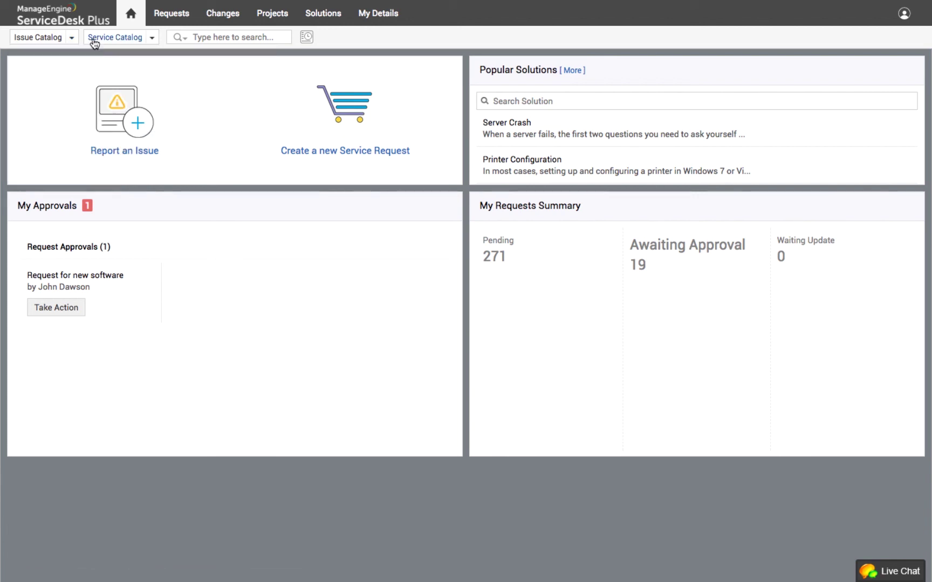